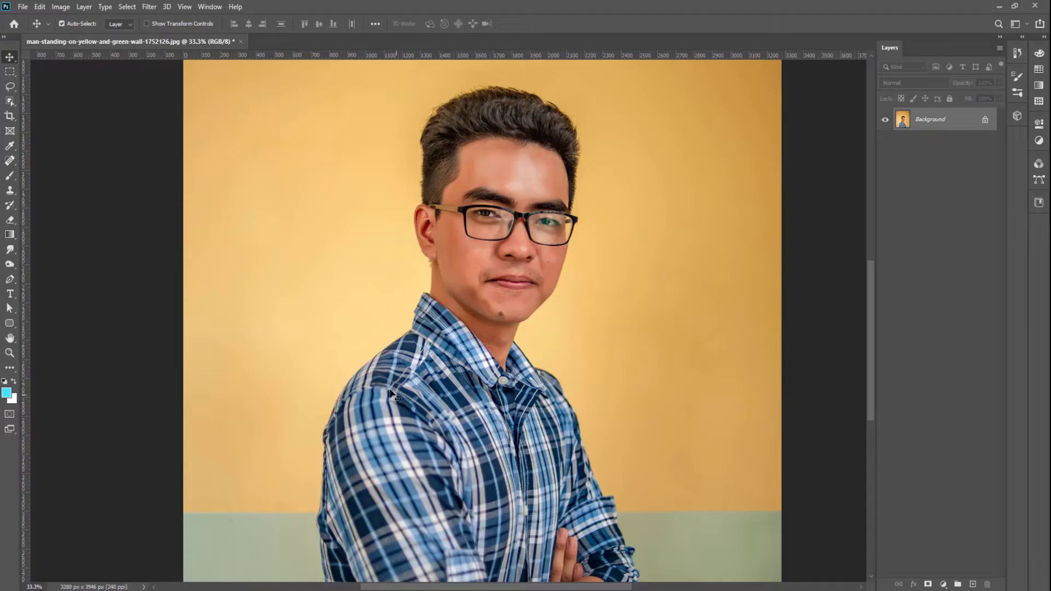
pyautogui.scroll(-1, 392, 394)
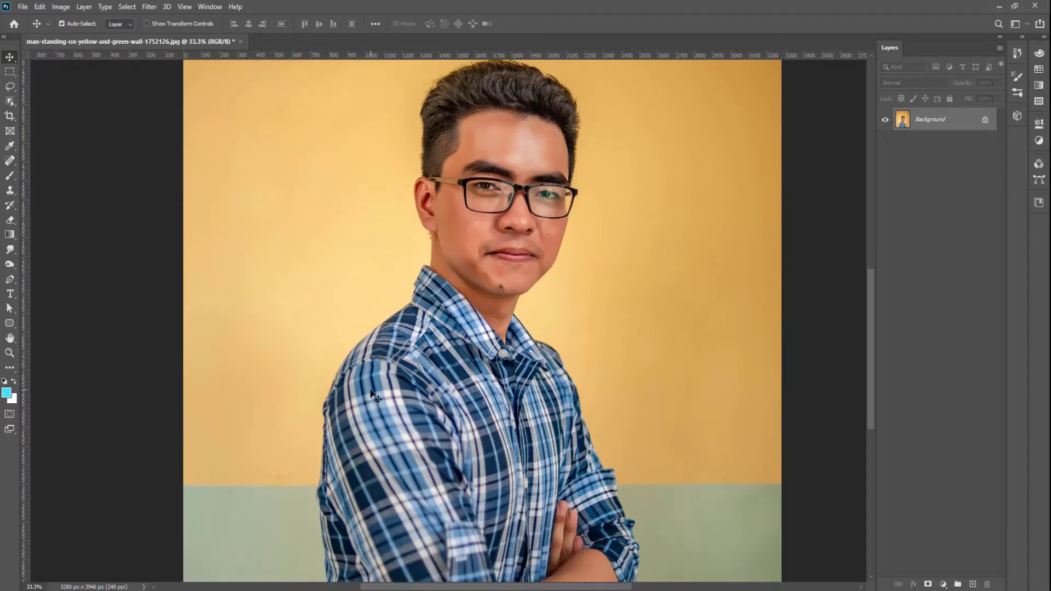
pyautogui.scroll(-3, 378, 391)
pyautogui.scroll(-1, 361, 377)
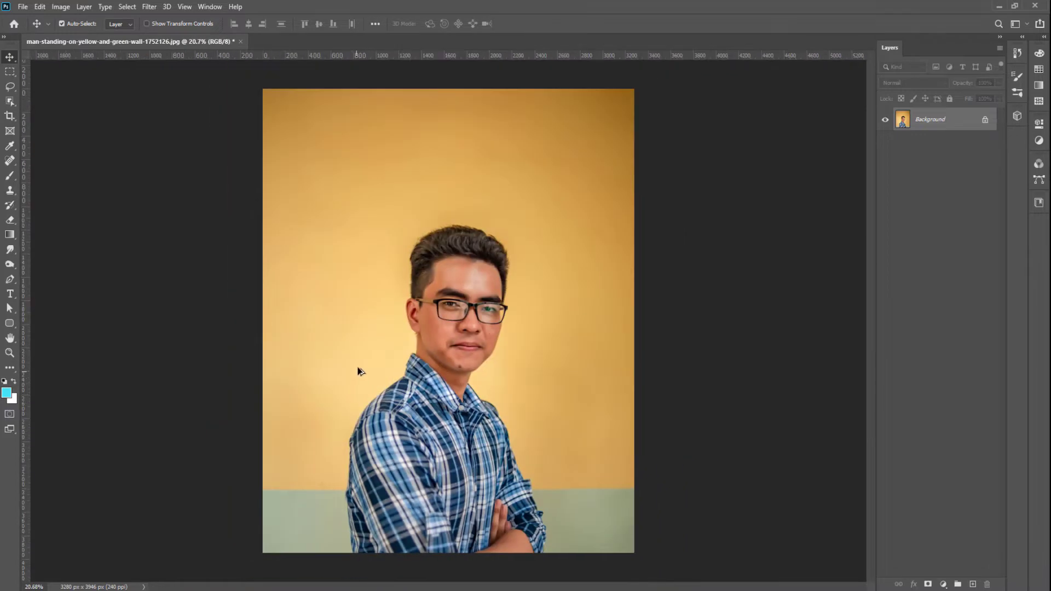
pyautogui.scroll(1, 356, 369)
pyautogui.scroll(2, 394, 384)
pyautogui.scroll(1, 433, 392)
pyautogui.scroll(2, 436, 387)
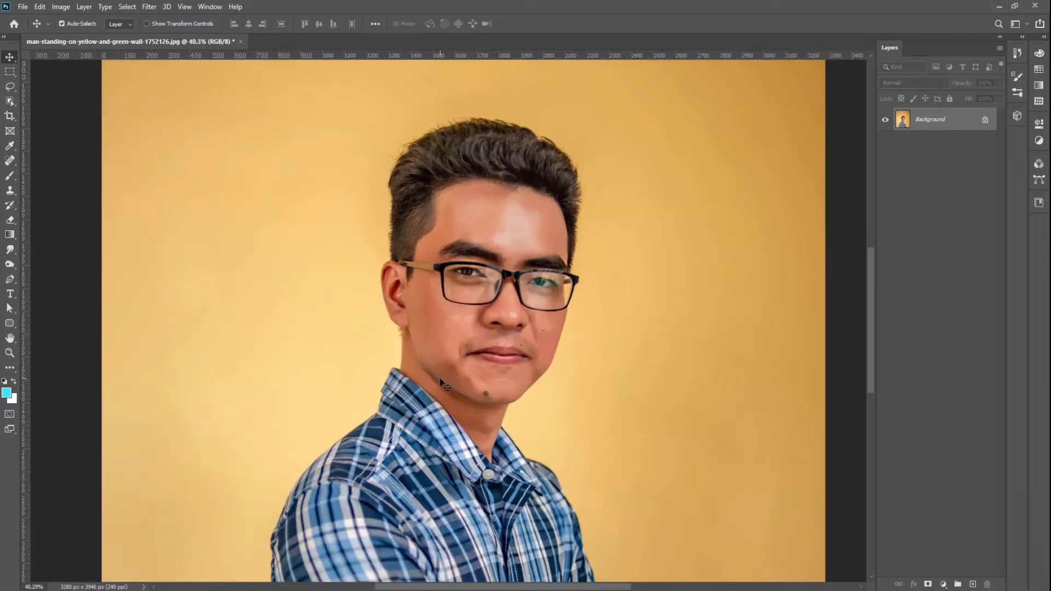
pyautogui.scroll(-3, 371, 215)
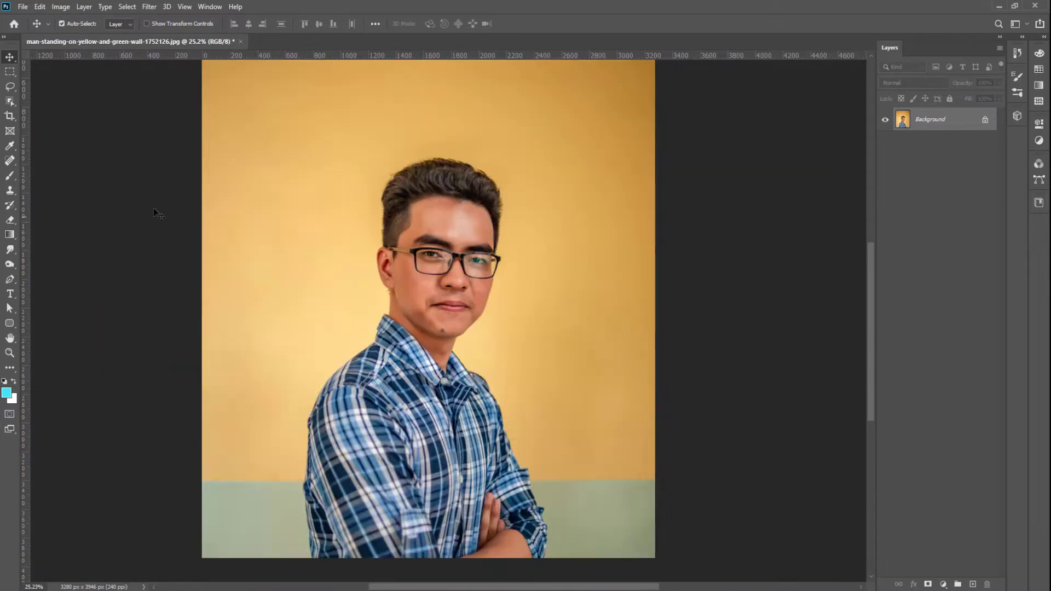
# Step: With the Pen tool, trace the shirt's left edge upward from the bottom
pyautogui.click(10, 281)
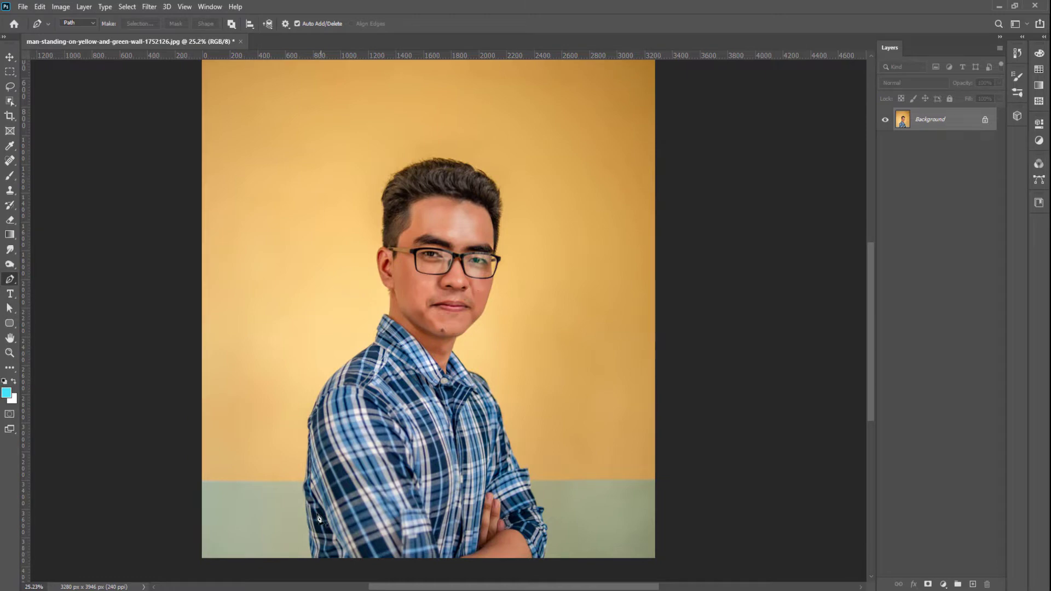
pyautogui.scroll(3, 319, 518)
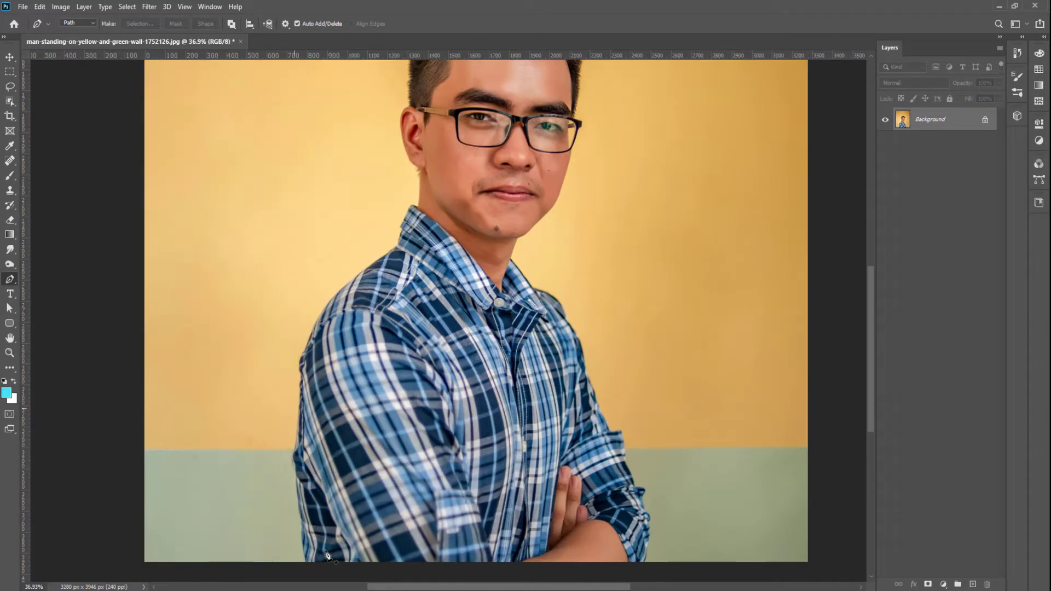
pyautogui.scroll(1, 318, 519)
pyautogui.scroll(-2, 302, 467)
pyautogui.scroll(3, 303, 466)
pyautogui.scroll(2, 302, 467)
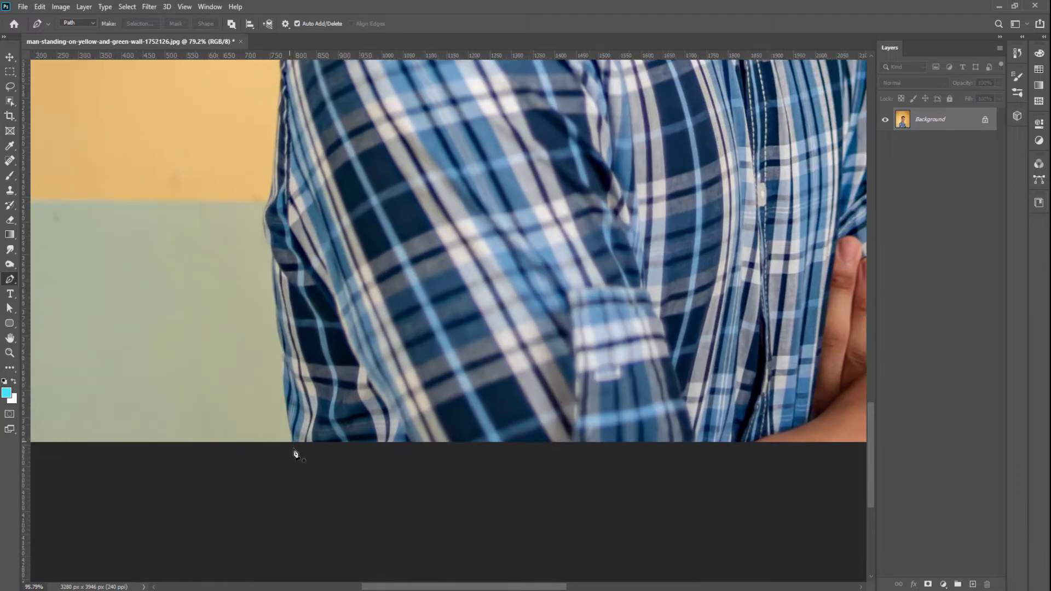
pyautogui.scroll(1, 299, 454)
pyautogui.click(298, 451)
pyautogui.scroll(2, 296, 446)
pyautogui.click(295, 426)
pyautogui.click(286, 404)
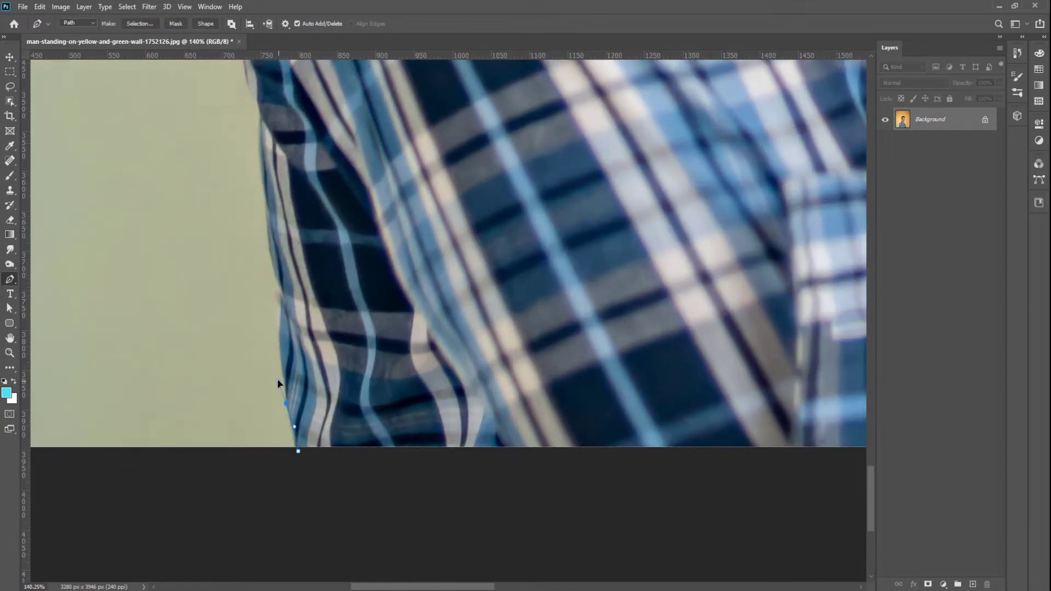
pyautogui.click(277, 290)
pyautogui.scroll(2, 265, 219)
pyautogui.moveTo(268, 220); pyautogui.dragTo(260, 147)
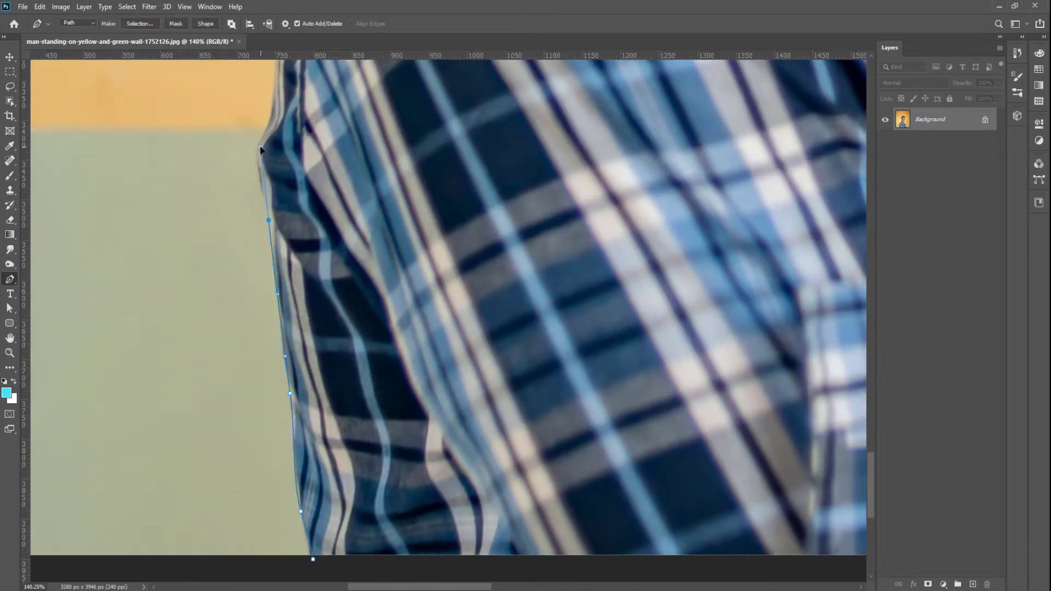
pyautogui.scroll(2, 262, 219)
pyautogui.moveTo(263, 295); pyautogui.dragTo(254, 275)
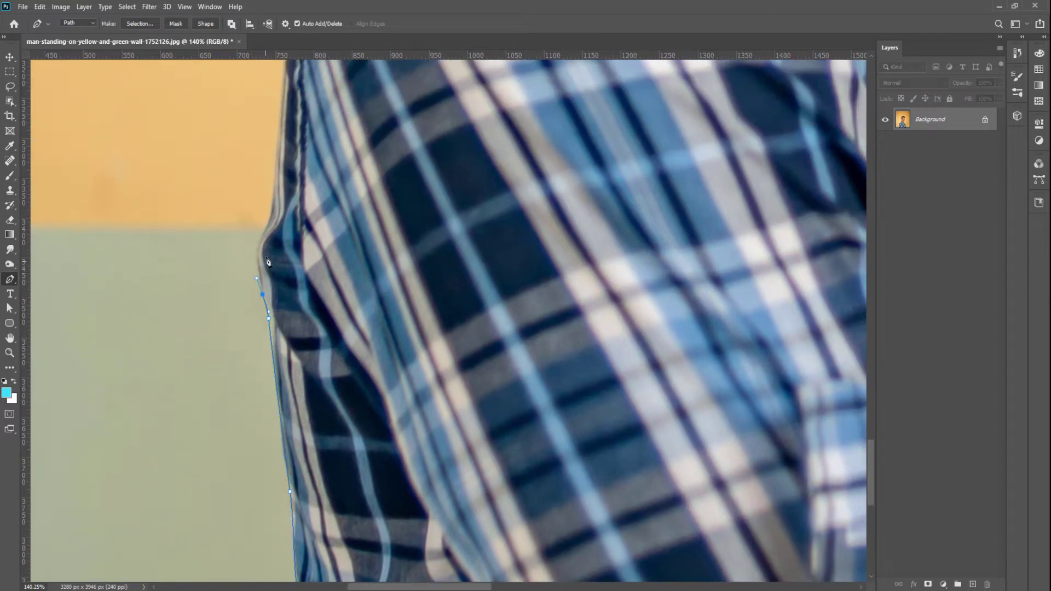
pyautogui.moveTo(261, 231); pyautogui.dragTo(271, 157)
pyautogui.scroll(6, 268, 230)
pyautogui.moveTo(303, 257); pyautogui.dragTo(313, 224)
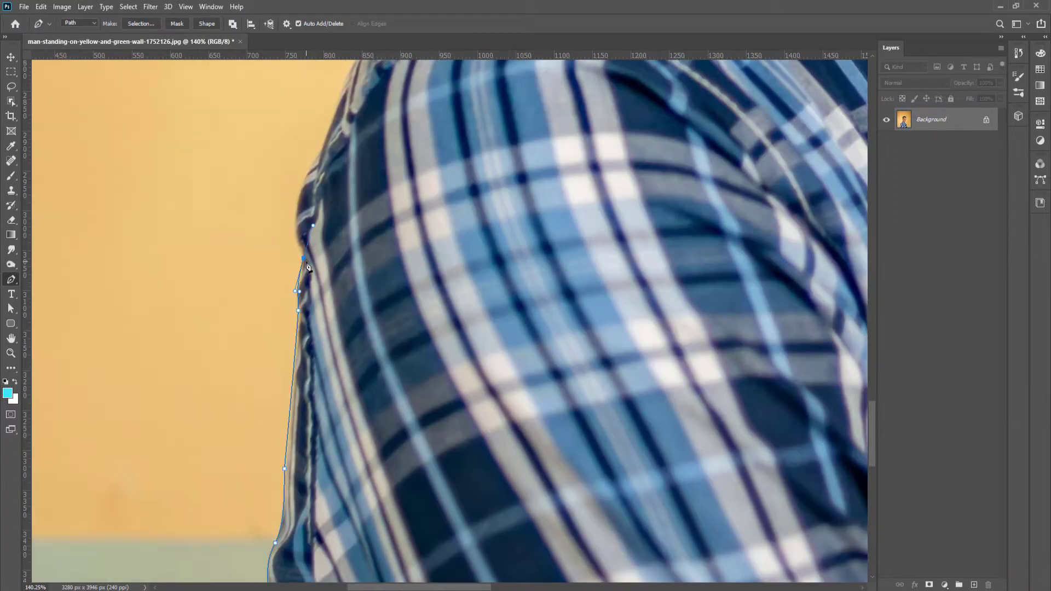
pyautogui.scroll(5, 312, 159)
# Step: Continue the path around the shoulder, up the collar and along the neck
pyautogui.moveTo(356, 141); pyautogui.dragTo(404, 72)
pyautogui.scroll(3, 384, 109)
pyautogui.moveTo(457, 125); pyautogui.dragTo(461, 125)
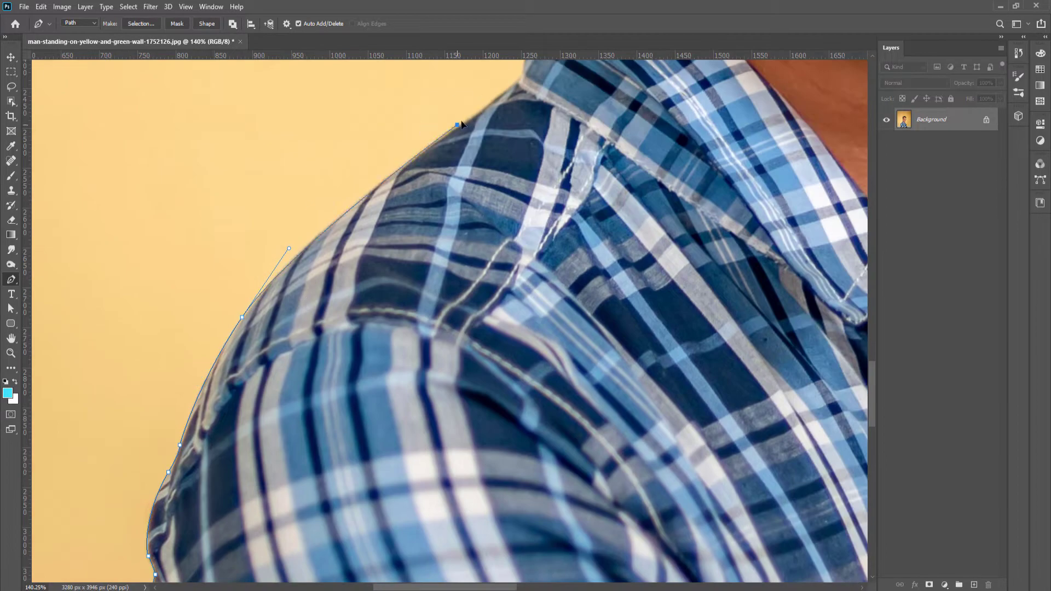
pyautogui.scroll(2, 461, 125)
pyautogui.scroll(2, 438, 164)
pyautogui.scroll(1, 438, 181)
pyautogui.moveTo(429, 195); pyautogui.dragTo(437, 183)
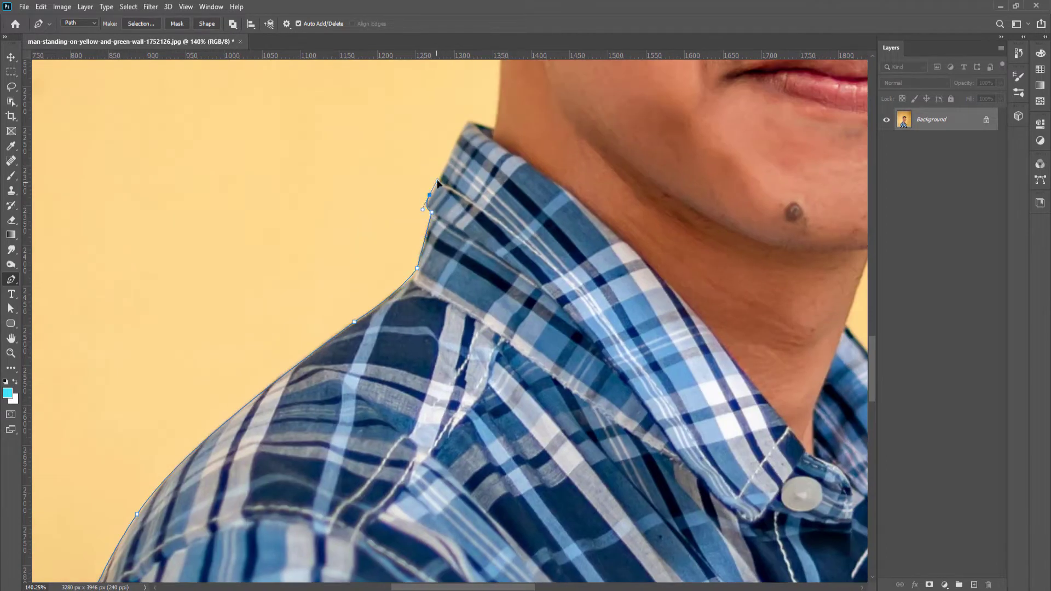
pyautogui.scroll(2, 437, 182)
pyautogui.scroll(2, 416, 181)
pyautogui.scroll(2, 383, 219)
pyautogui.click(340, 257)
pyautogui.moveTo(326, 164); pyautogui.dragTo(324, 135)
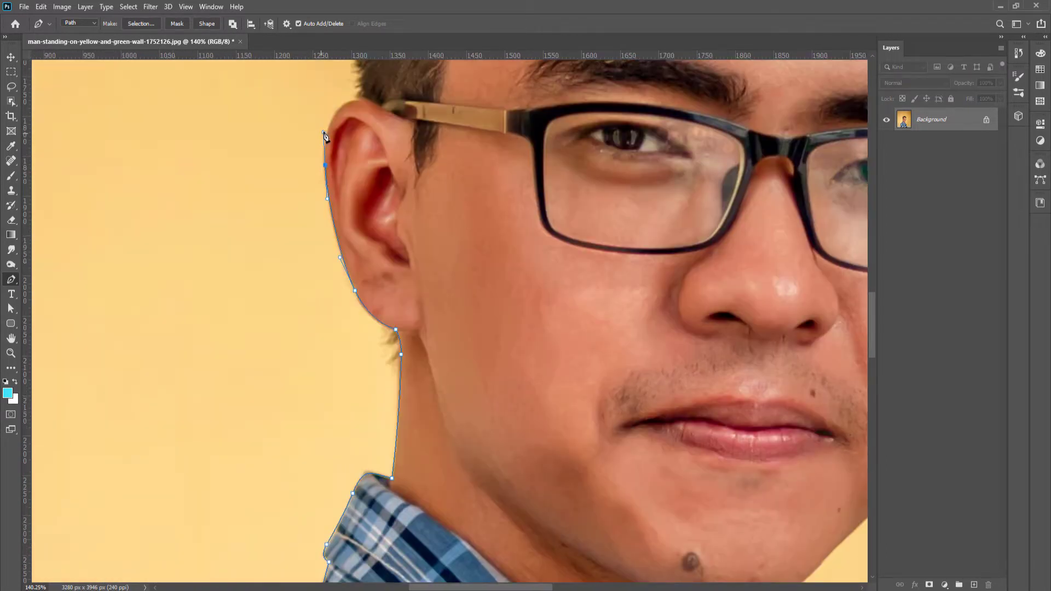
pyautogui.scroll(3, 324, 136)
pyautogui.scroll(3, 329, 164)
# Step: Trace the outline around the hair, glasses, cheek and jawline
pyautogui.hscroll(2, 438, 165)
pyautogui.click(525, 194)
pyautogui.scroll(-2, 525, 194)
pyautogui.moveTo(565, 224); pyautogui.dragTo(558, 268)
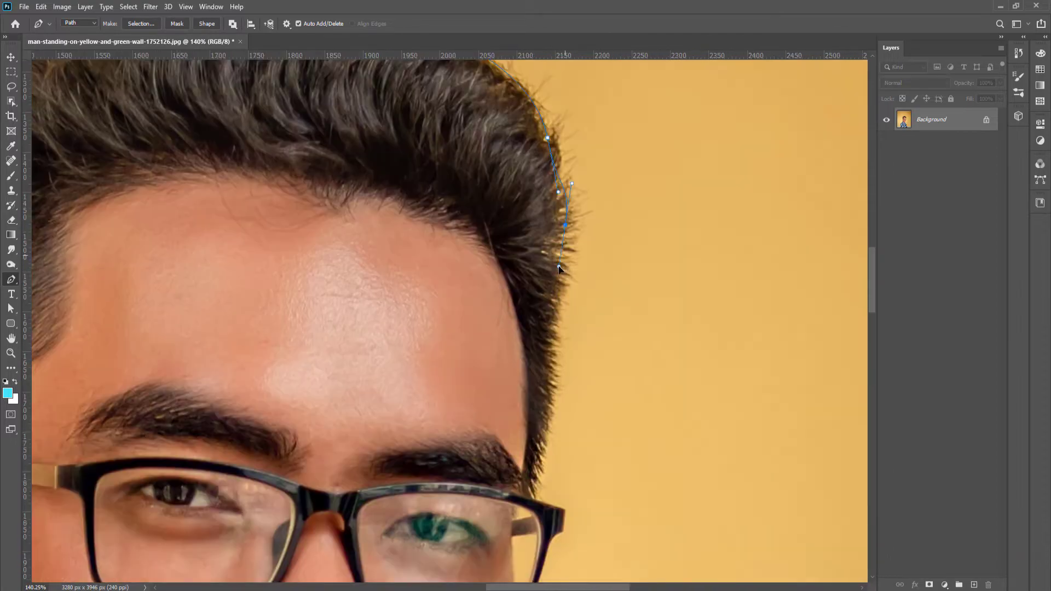
pyautogui.scroll(-3, 559, 268)
pyautogui.click(566, 441)
pyautogui.scroll(-3, 547, 383)
pyautogui.scroll(2, 485, 480)
pyautogui.moveTo(501, 403)
pyautogui.mouseDown()
pyautogui.moveTo(470, 493)
pyautogui.moveTo(467, 403)
pyautogui.mouseUp()
pyautogui.scroll(-3, 467, 404)
pyautogui.click(467, 404)
pyautogui.scroll(-3, 467, 328)
pyautogui.click(443, 347)
pyautogui.scroll(-2, 355, 397)
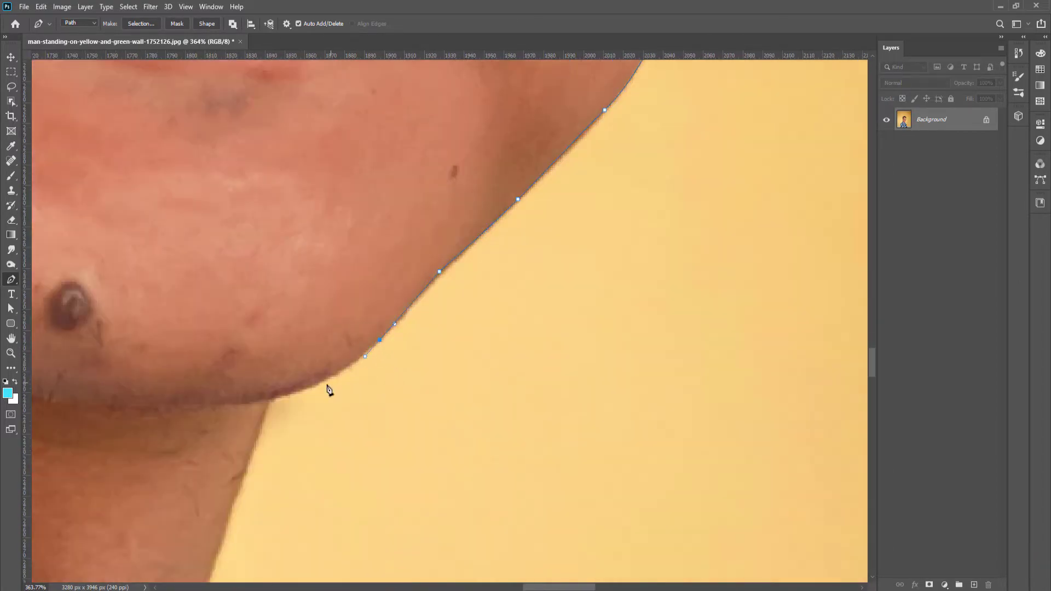
pyautogui.scroll(-5, 329, 390)
pyautogui.scroll(-5, 262, 347)
pyautogui.hscroll(5, 527, 371)
# Step: Finish the outline along the shirt's shoulder and down the sleeve edge
pyautogui.click(558, 452)
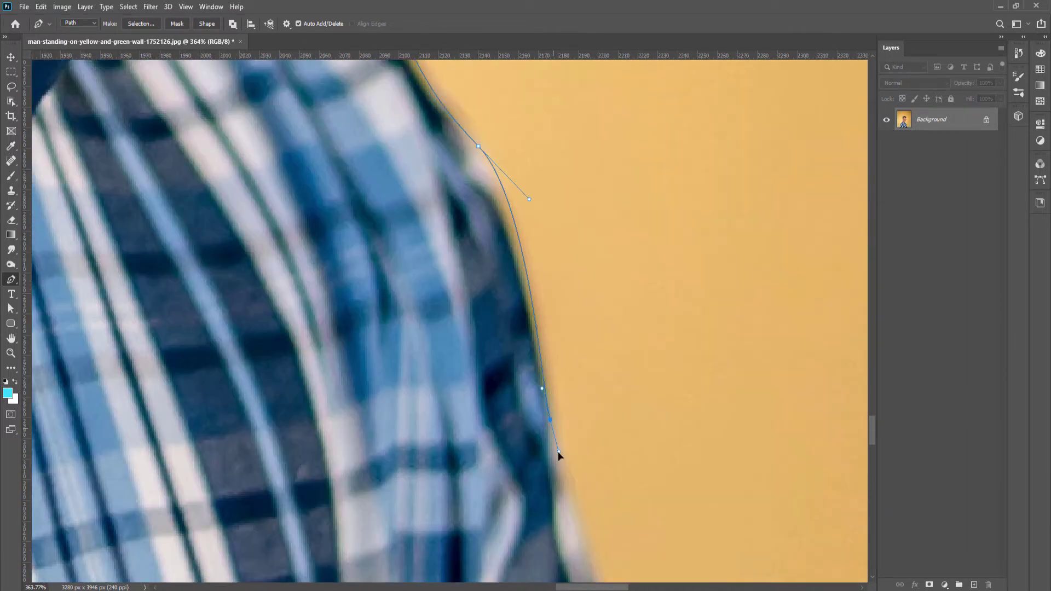
pyautogui.scroll(-5, 558, 452)
pyautogui.click(532, 383)
pyautogui.hscroll(5, 668, 359)
pyautogui.scroll(-3, 586, 422)
pyautogui.click(506, 218)
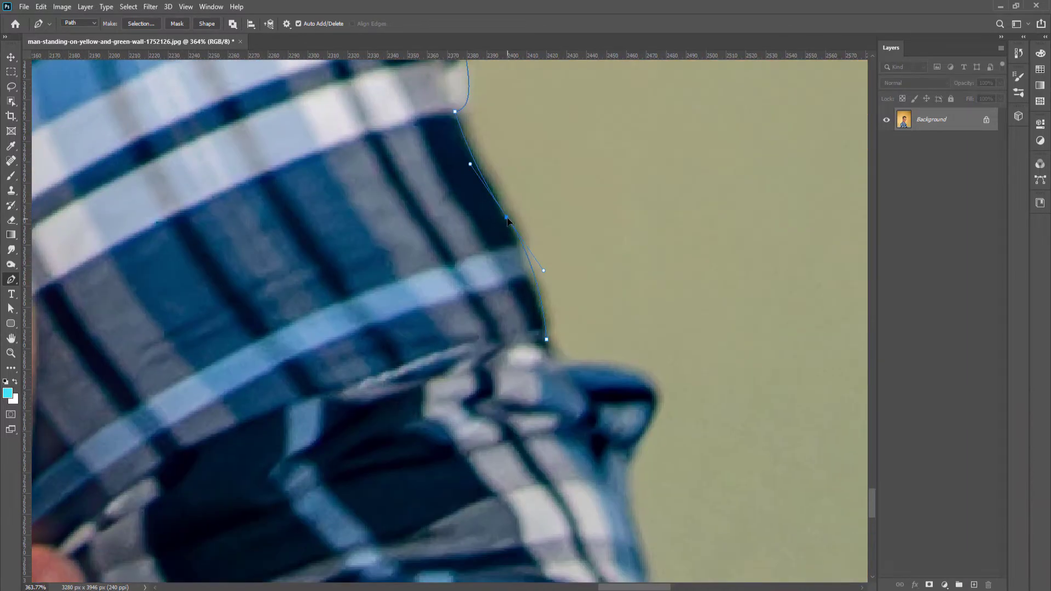
pyautogui.click(564, 362)
pyautogui.scroll(-5, 564, 362)
pyautogui.hscroll(5, 511, 339)
pyautogui.scroll(-3, 492, 438)
pyautogui.click(469, 479)
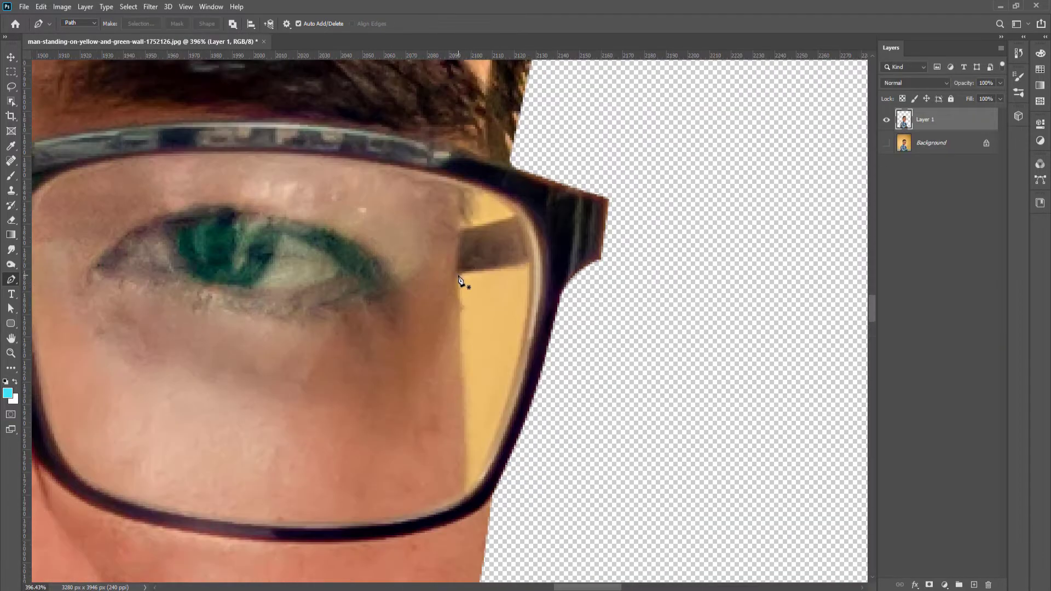
# Step: Outline the wall gap seen through the lens and the small triangular gap above it
pyautogui.click(459, 275)
pyautogui.click(529, 263)
pyautogui.moveTo(466, 489); pyautogui.dragTo(453, 511)
pyautogui.click(459, 275)
pyautogui.click(516, 215)
pyautogui.click(465, 186)
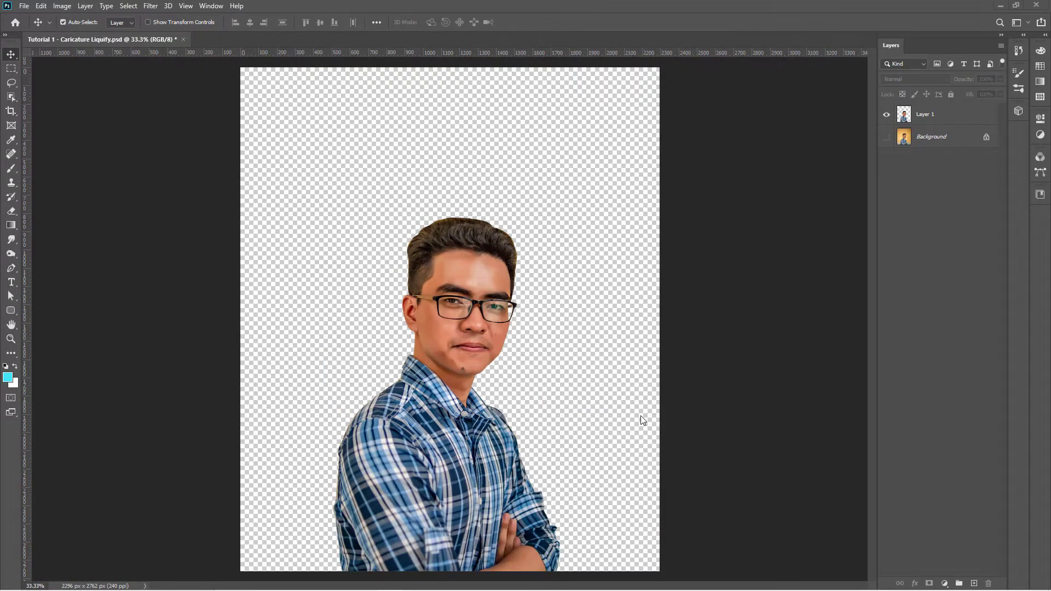
# Step: Add a new layer filled with the sampled wall yellow, then make the man's Layer 1 active
pyautogui.click(974, 583)
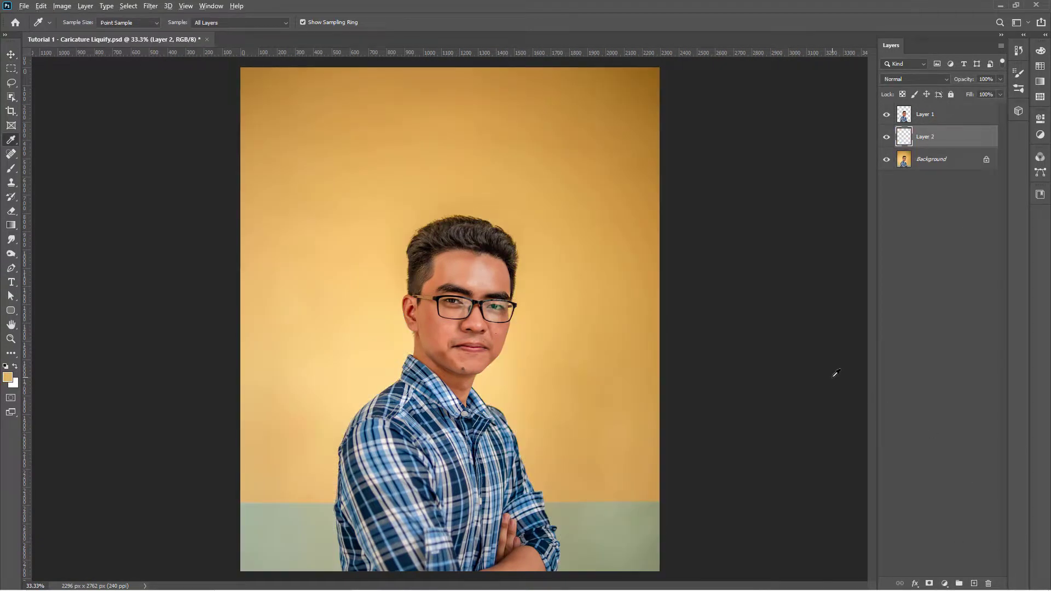
pyautogui.hotkey('alt', 'BackSpace')
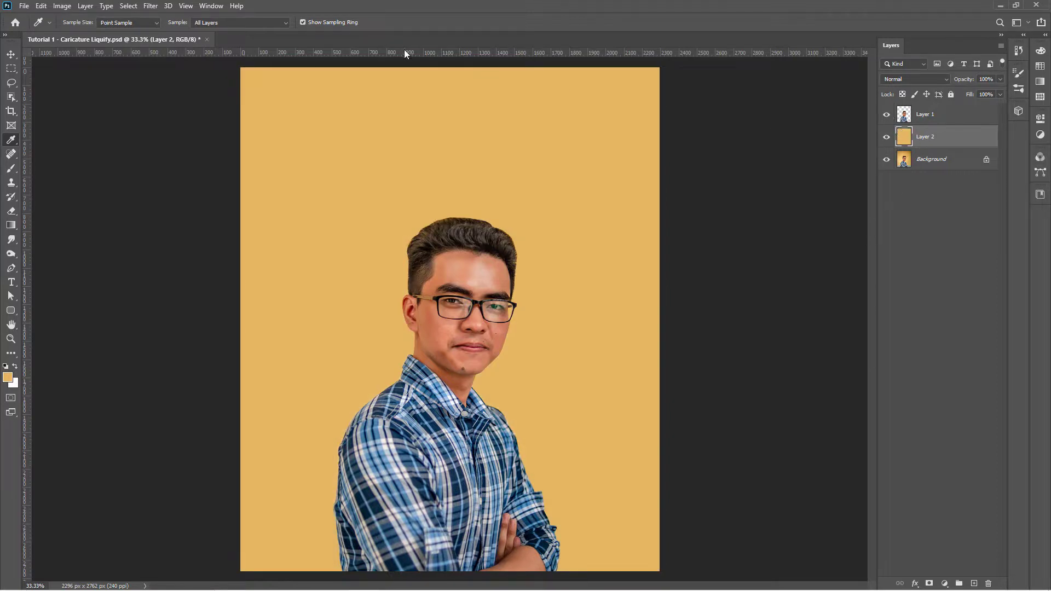
pyautogui.click(11, 53)
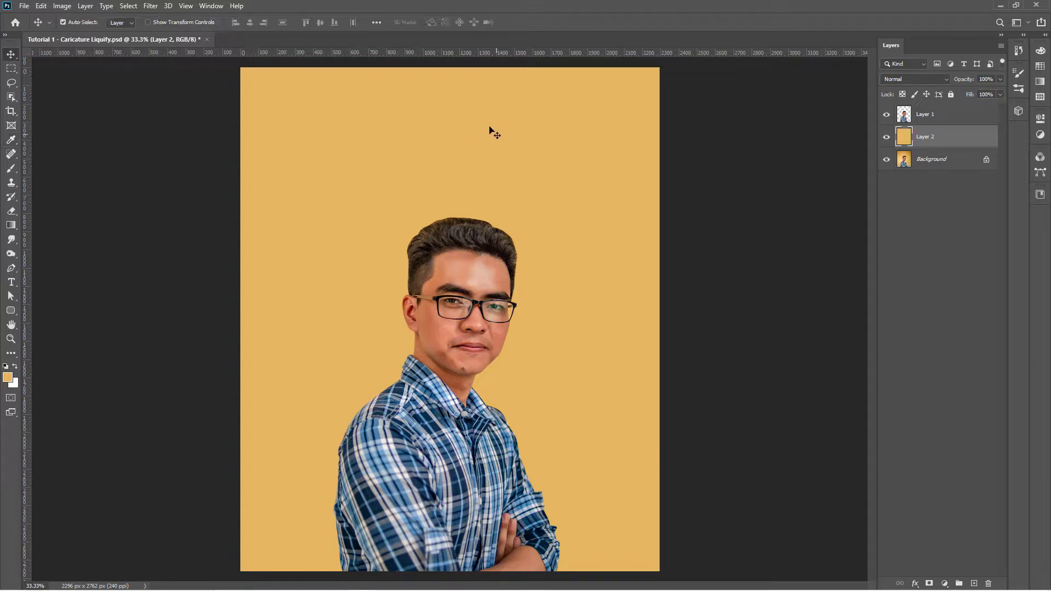
pyautogui.click(935, 115)
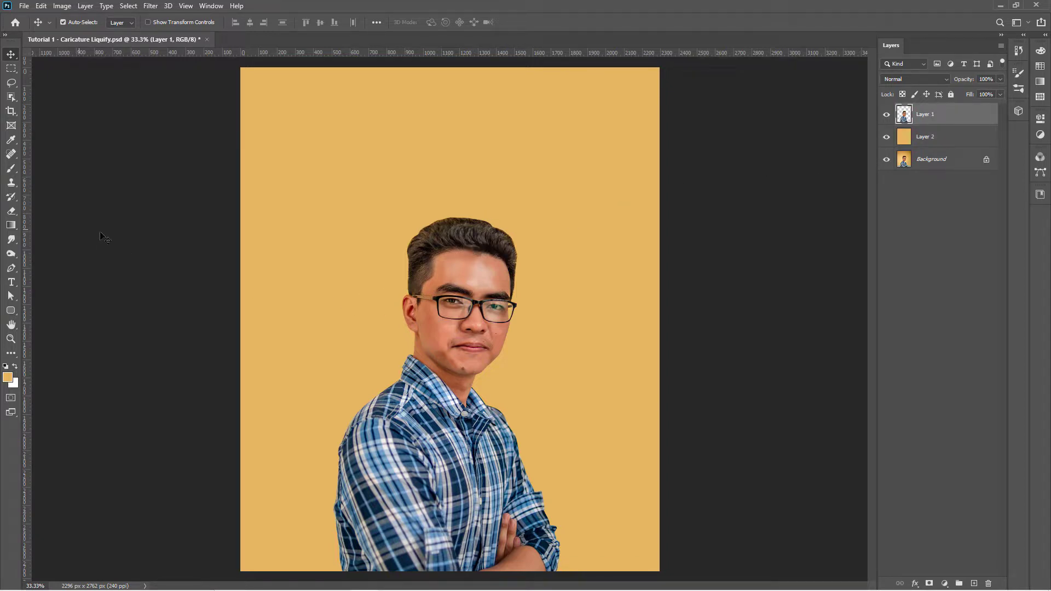
pyautogui.press('p')
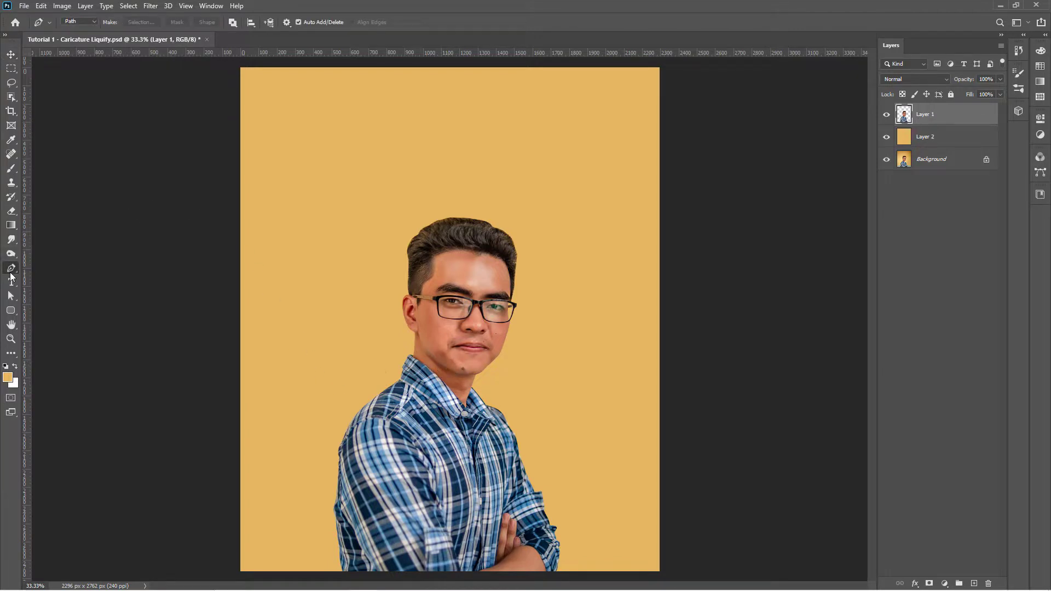
# Step: Start a Pen path at the neck and curve it under the chin toward the right jaw
pyautogui.scroll(2, 430, 361)
pyautogui.scroll(3, 430, 362)
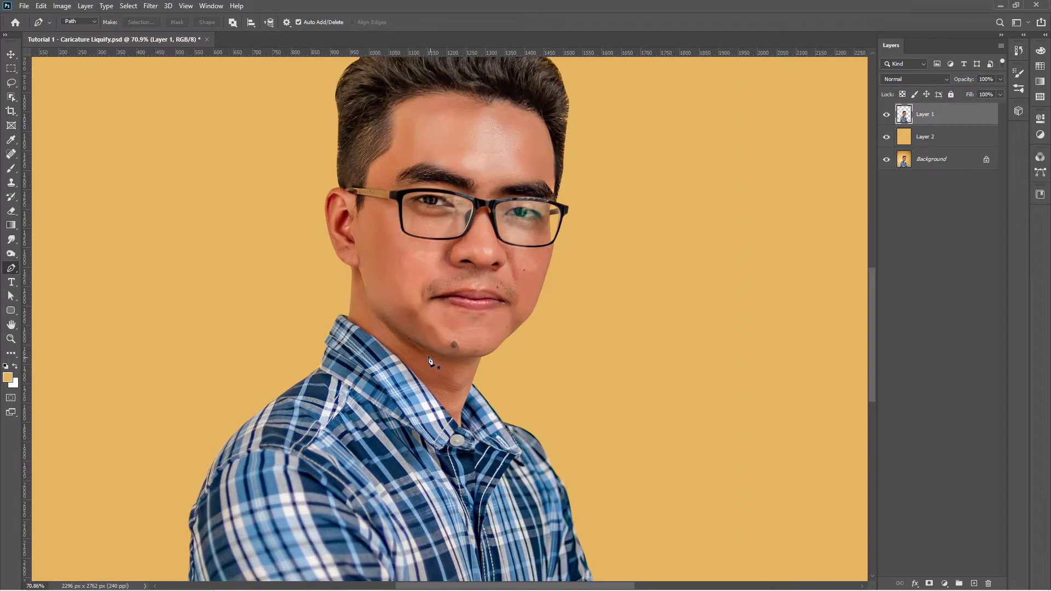
pyautogui.scroll(1, 422, 350)
pyautogui.scroll(1, 406, 324)
pyautogui.scroll(1, 359, 304)
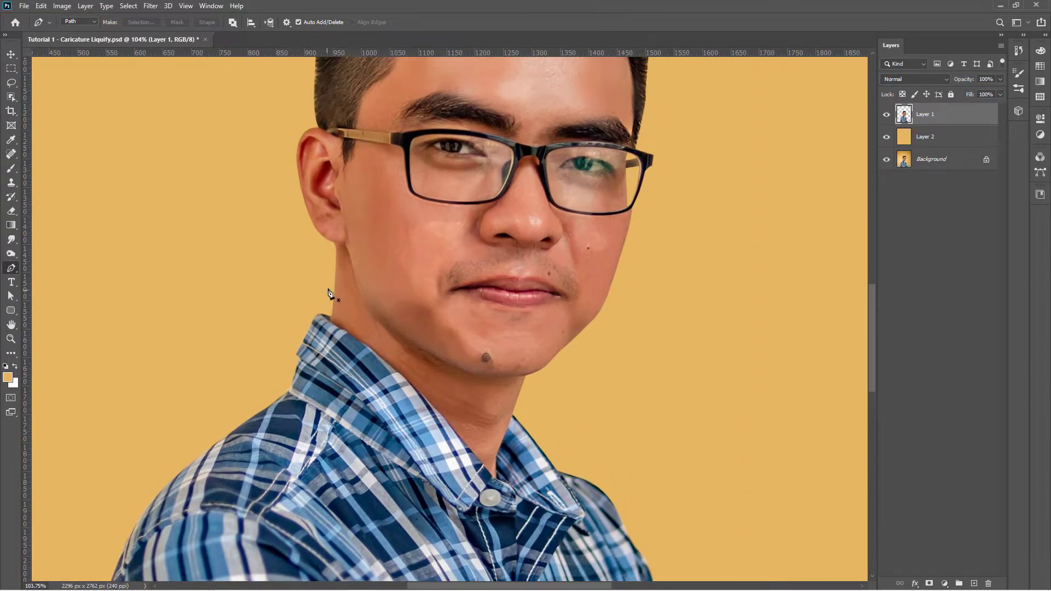
pyautogui.click(327, 278)
pyautogui.moveTo(456, 400); pyautogui.dragTo(581, 475)
pyautogui.moveTo(534, 379); pyautogui.dragTo(525, 449)
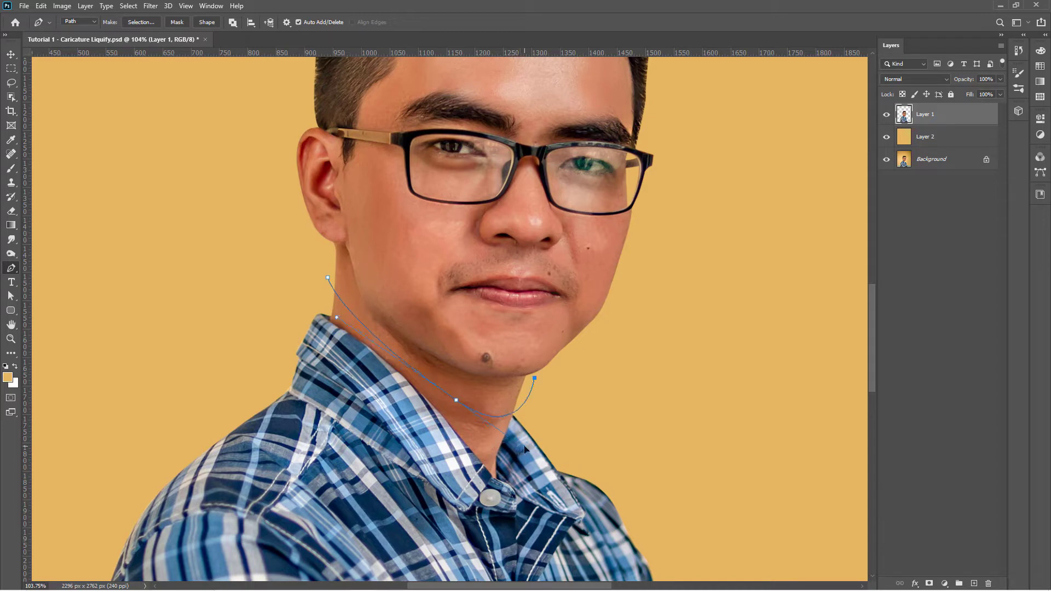
pyautogui.scroll(-5, 492, 402)
pyautogui.scroll(-1, 509, 394)
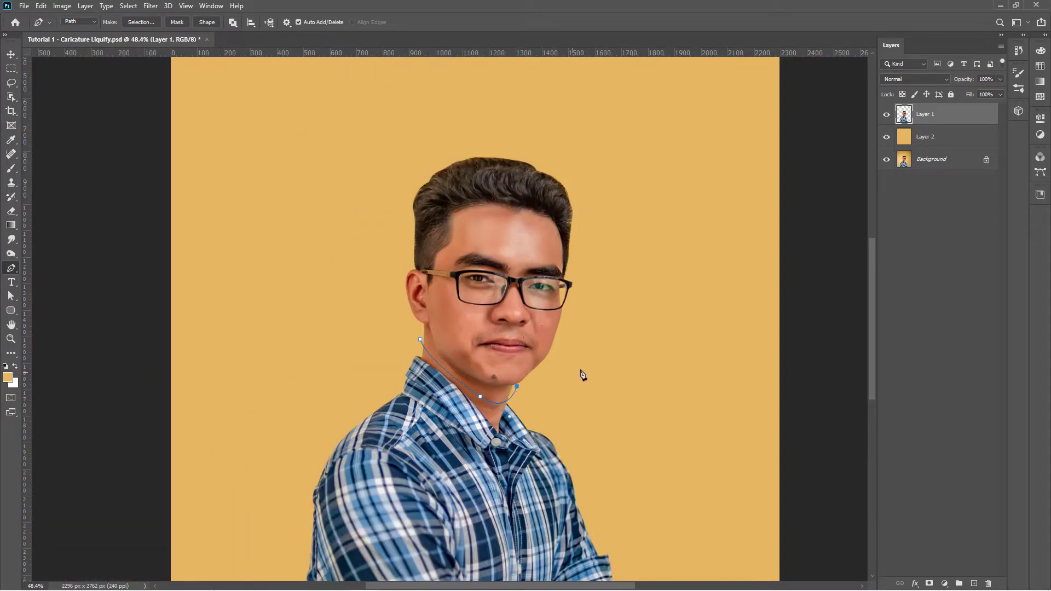
# Step: Loop the path above the hair and back to the neck, then convert it to a selection
pyautogui.click(591, 352)
pyautogui.click(569, 127)
pyautogui.click(432, 86)
pyautogui.click(372, 225)
pyautogui.click(394, 315)
pyautogui.click(420, 339)
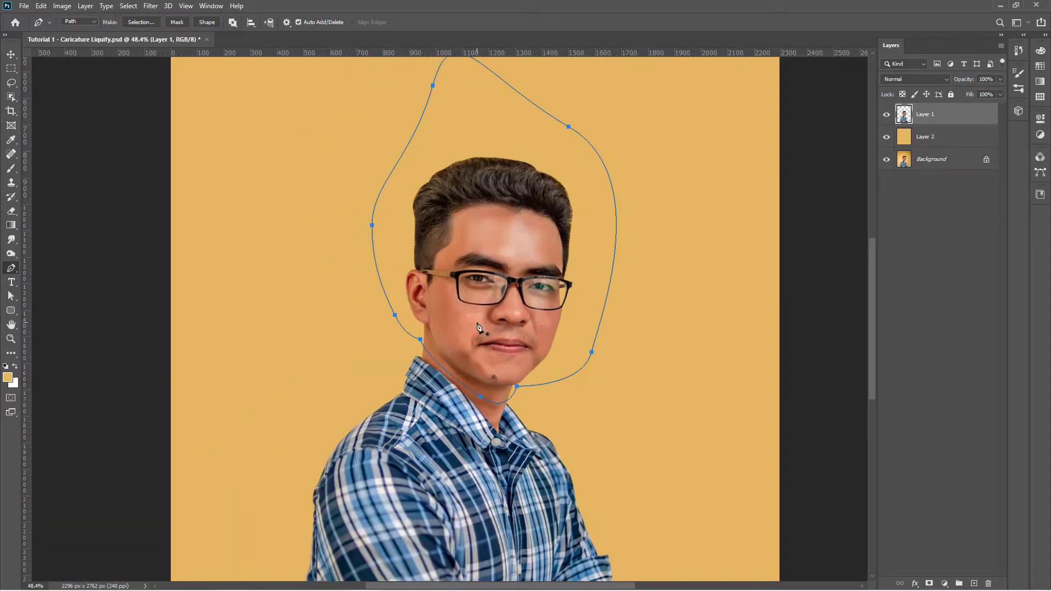
pyautogui.hotkey('ctrl', 'Return')
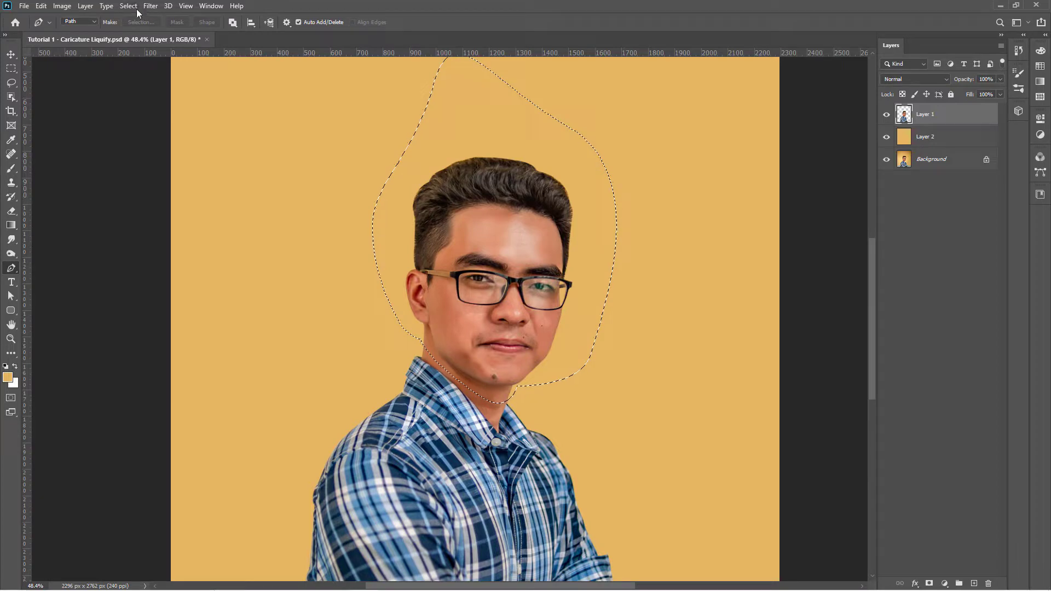
# Step: Move the selected head onto its own layer with Layer > New > Layer Via Cut
pyautogui.click(86, 6)
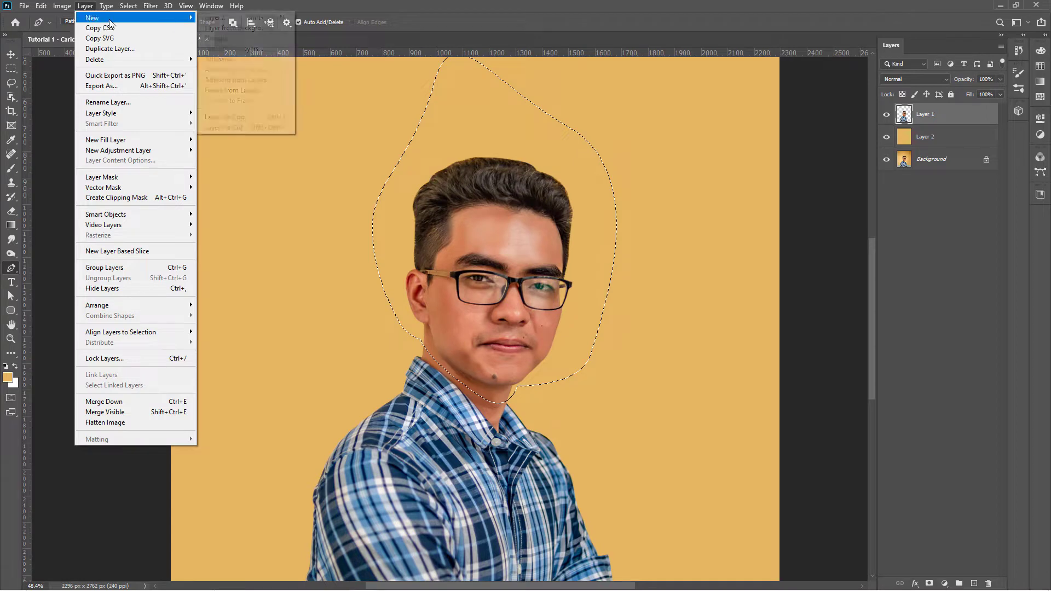
pyautogui.moveTo(92, 17)
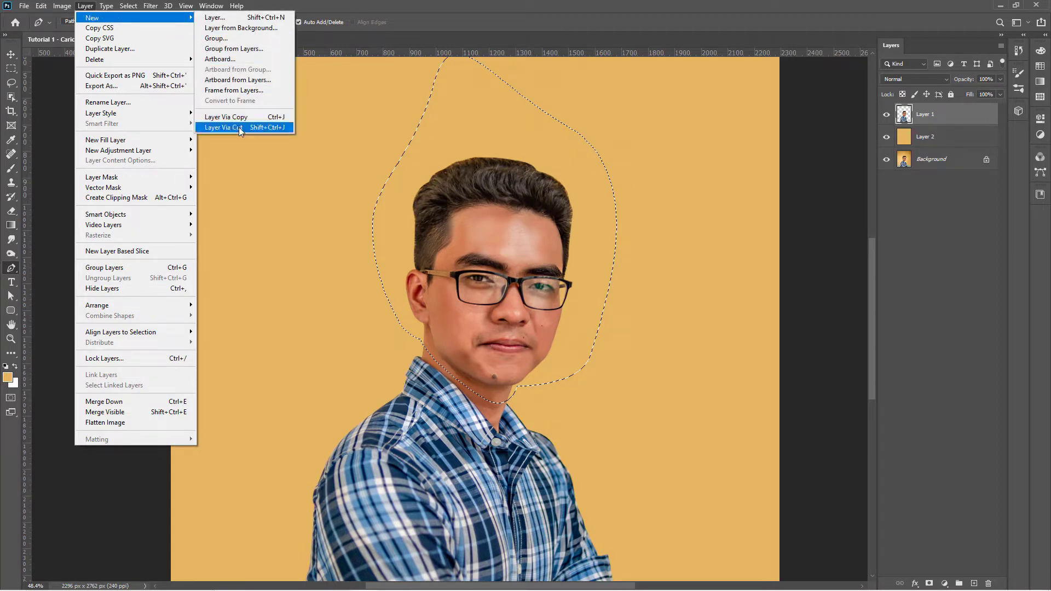
pyautogui.click(238, 127)
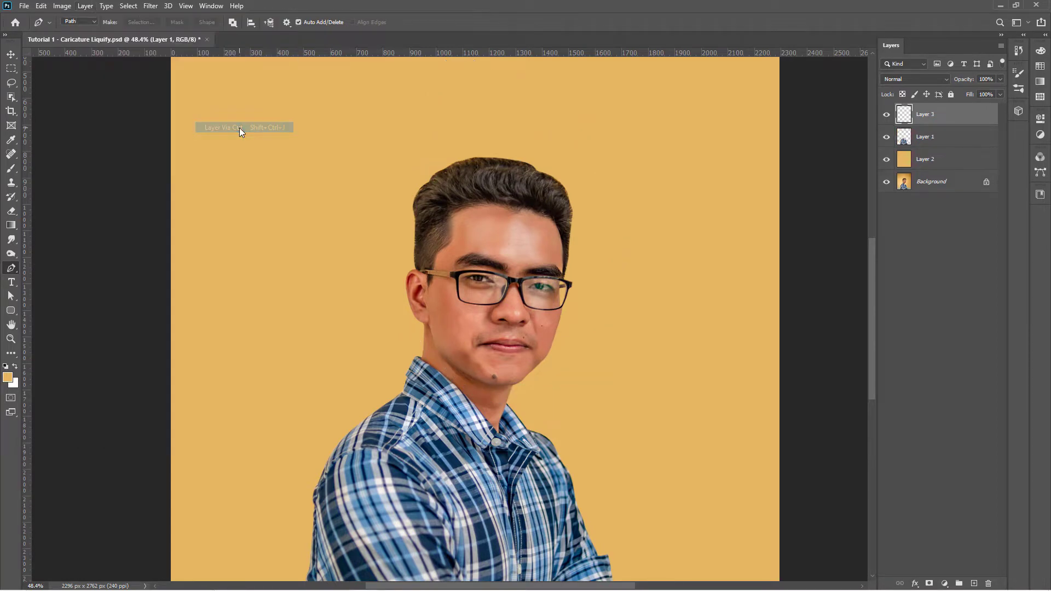
pyautogui.scroll(-1, 347, 228)
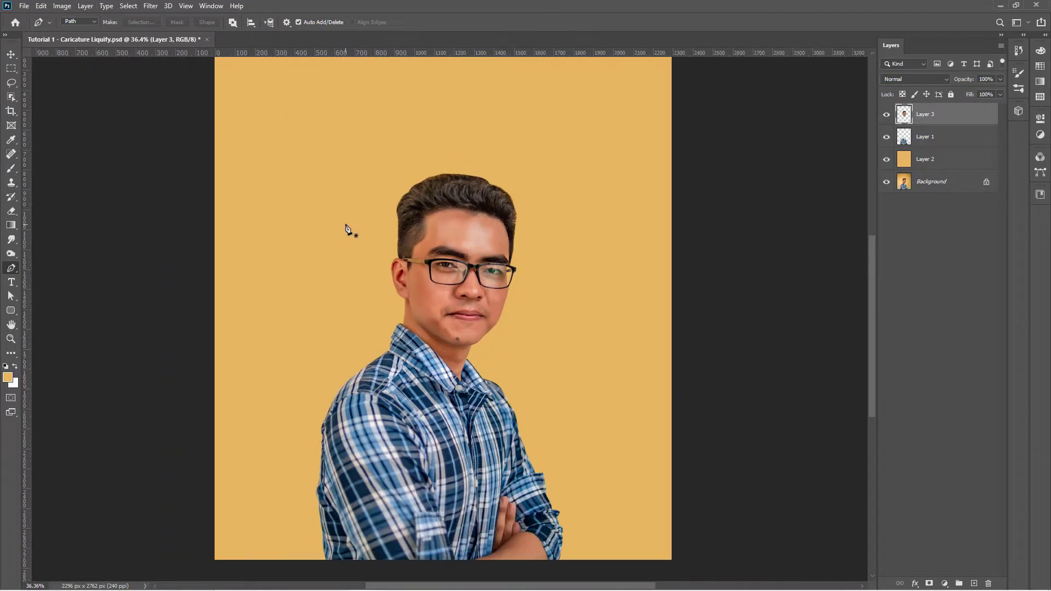
pyautogui.scroll(-1, 404, 274)
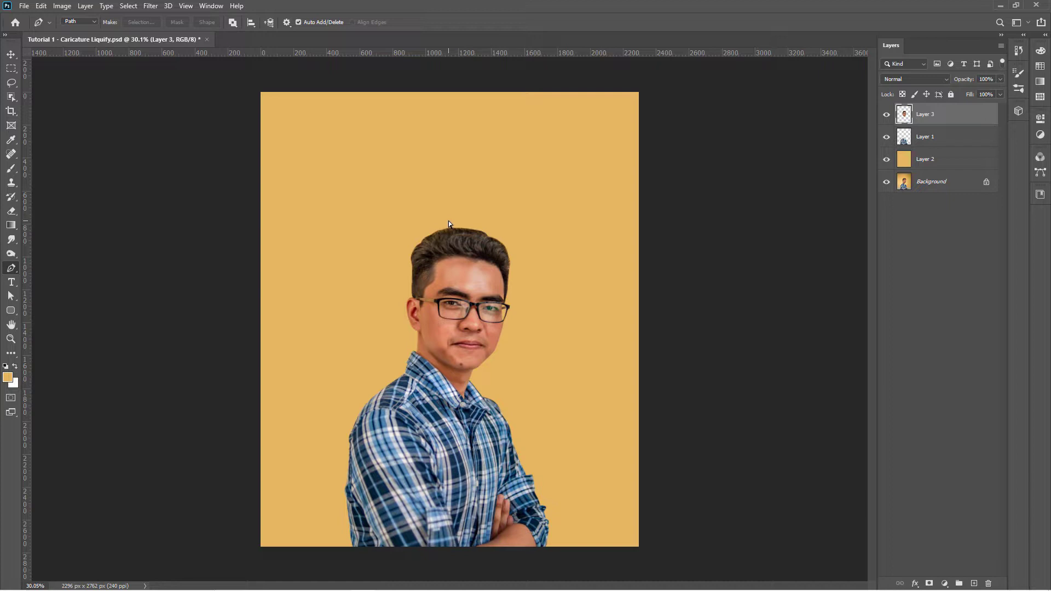
# Step: Scale the head layer up proportionally to about 140% with Free Transform
pyautogui.hotkey('ctrl', 't')
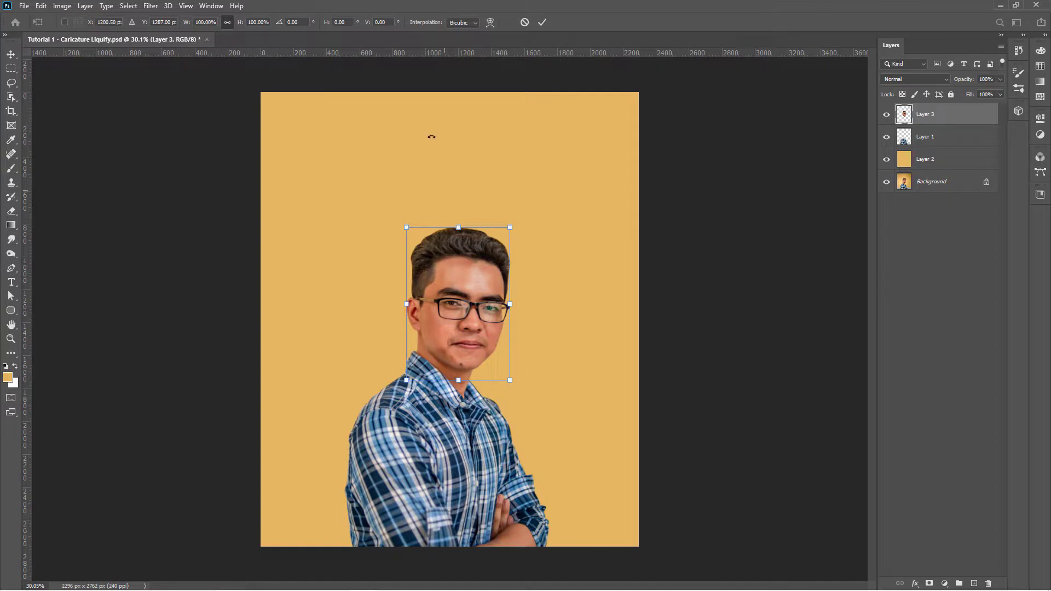
pyautogui.click(463, 314)
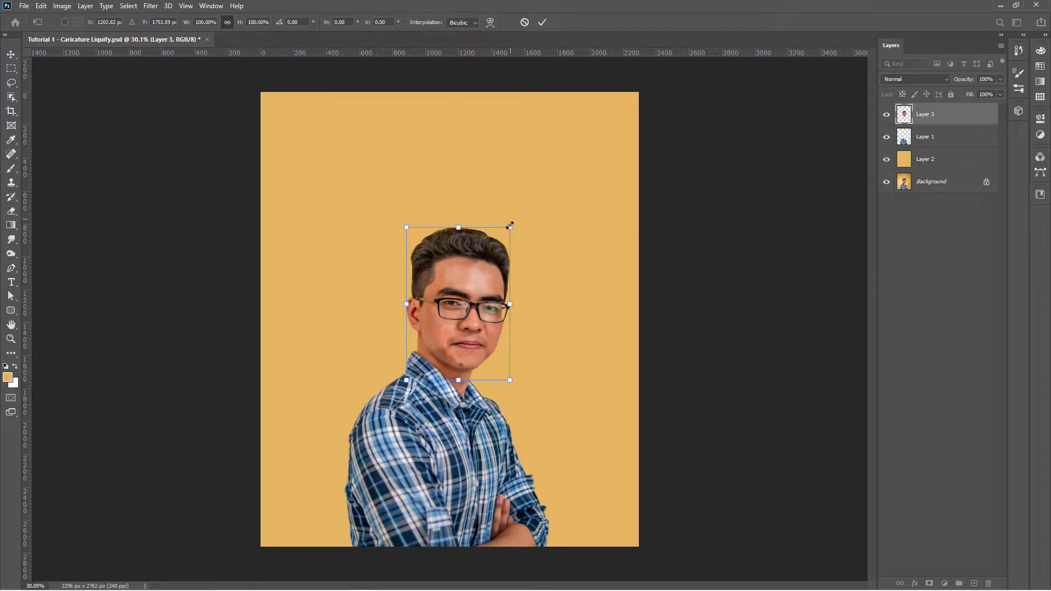
pyautogui.moveTo(509, 226)
pyautogui.mouseDown()
pyautogui.moveTo(580, 175)
pyautogui.moveTo(556, 168)
pyautogui.mouseUp()
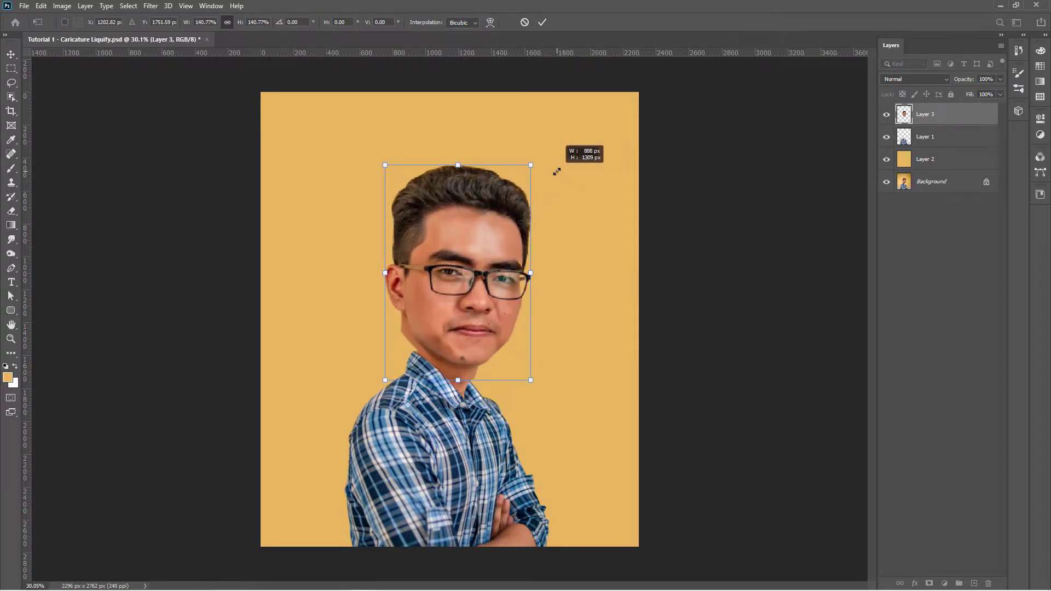
pyautogui.click(489, 23)
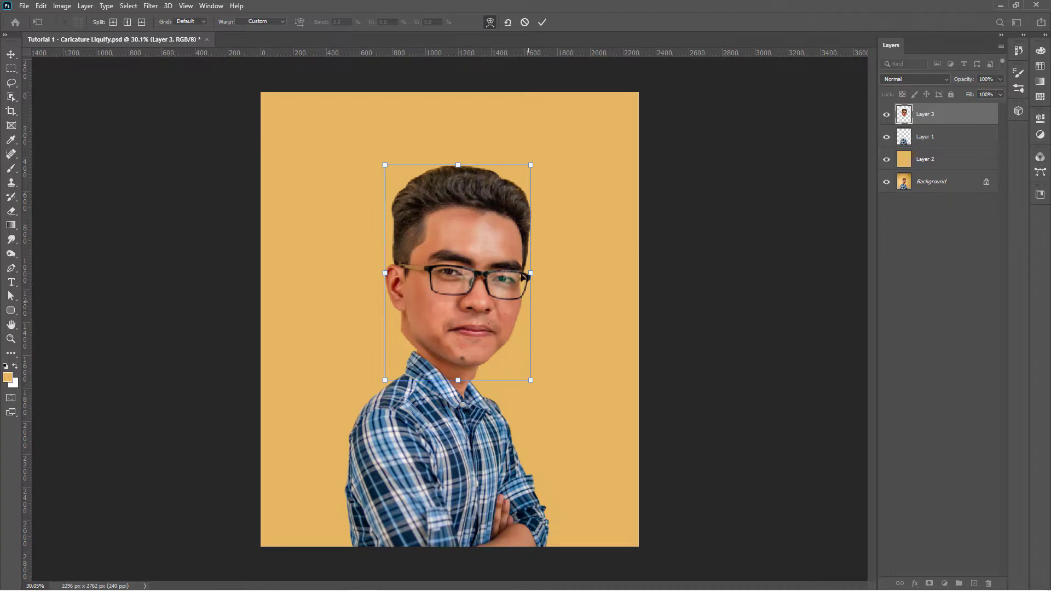
# Step: Warp the head so the hair flares outward and the jaw tapers inward, then commit
pyautogui.moveTo(523, 178)
pyautogui.mouseDown()
pyautogui.moveTo(539, 183)
pyautogui.moveTo(548, 167)
pyautogui.mouseUp()
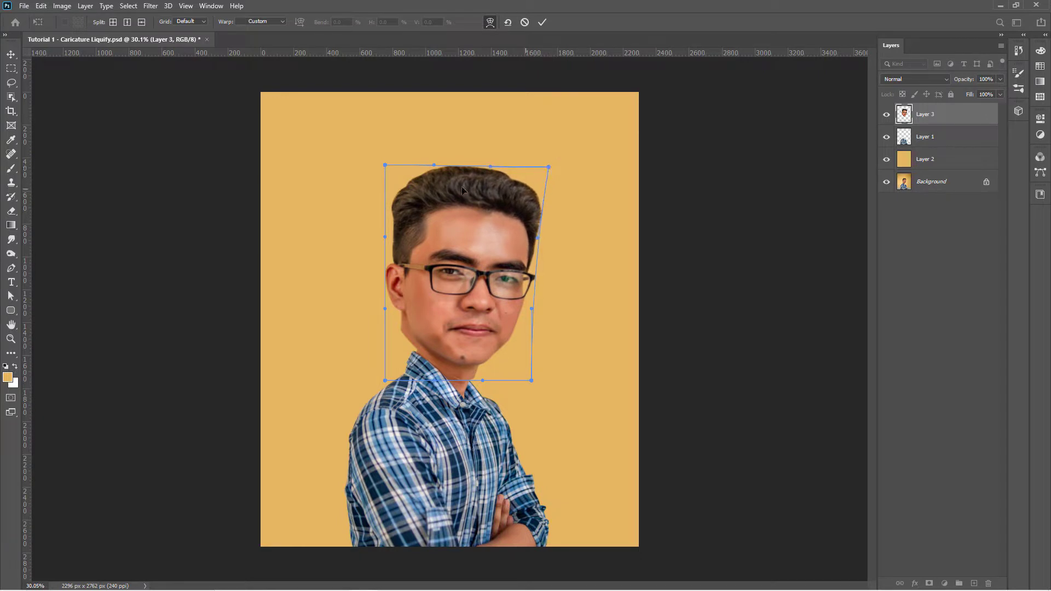
pyautogui.moveTo(386, 167); pyautogui.dragTo(371, 169)
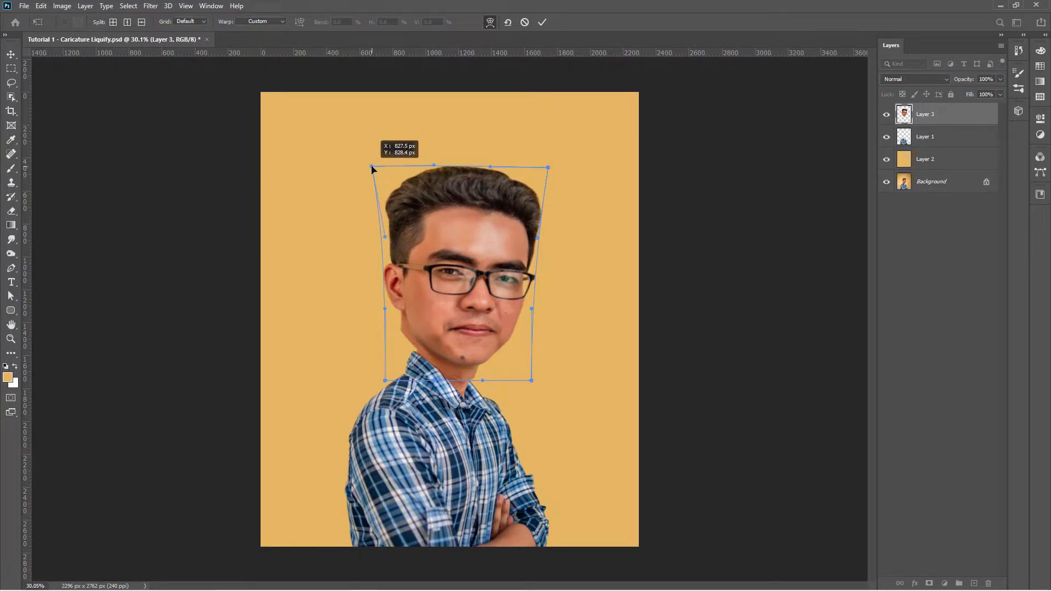
pyautogui.moveTo(384, 238); pyautogui.dragTo(375, 234)
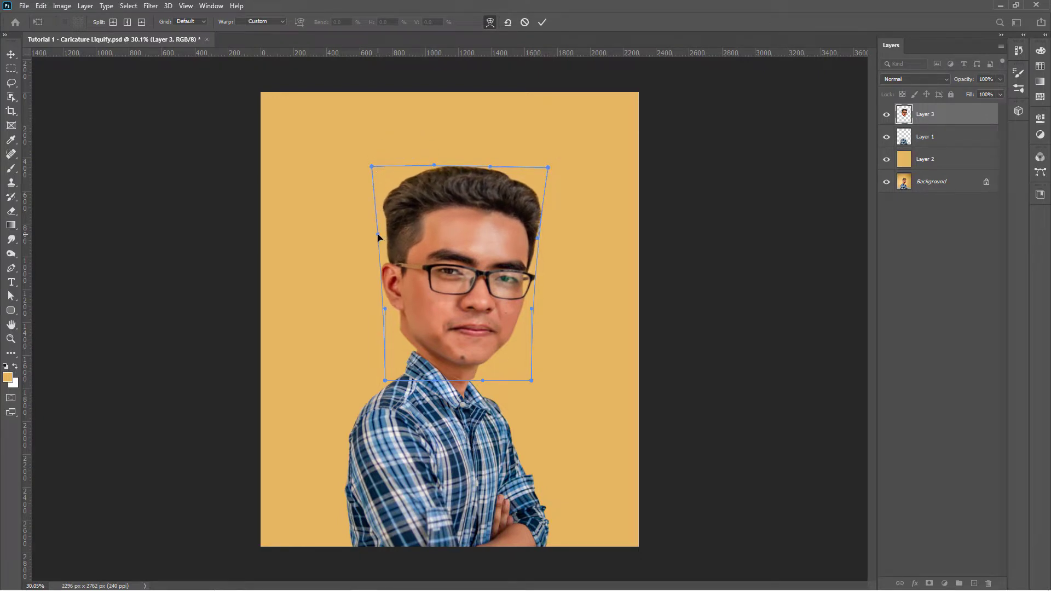
pyautogui.moveTo(539, 240); pyautogui.dragTo(543, 239)
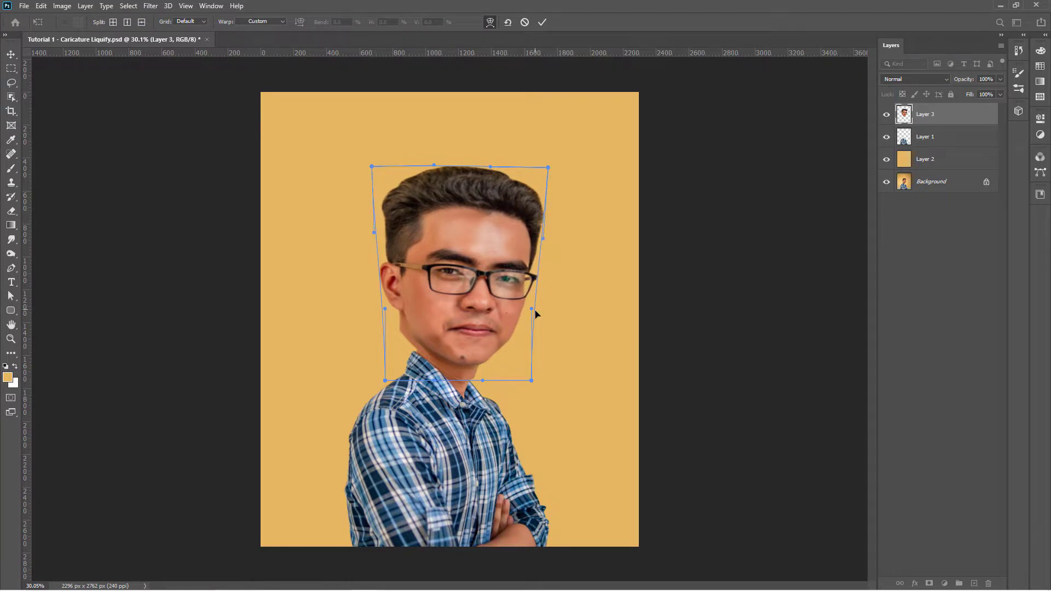
pyautogui.moveTo(530, 380); pyautogui.dragTo(512, 377)
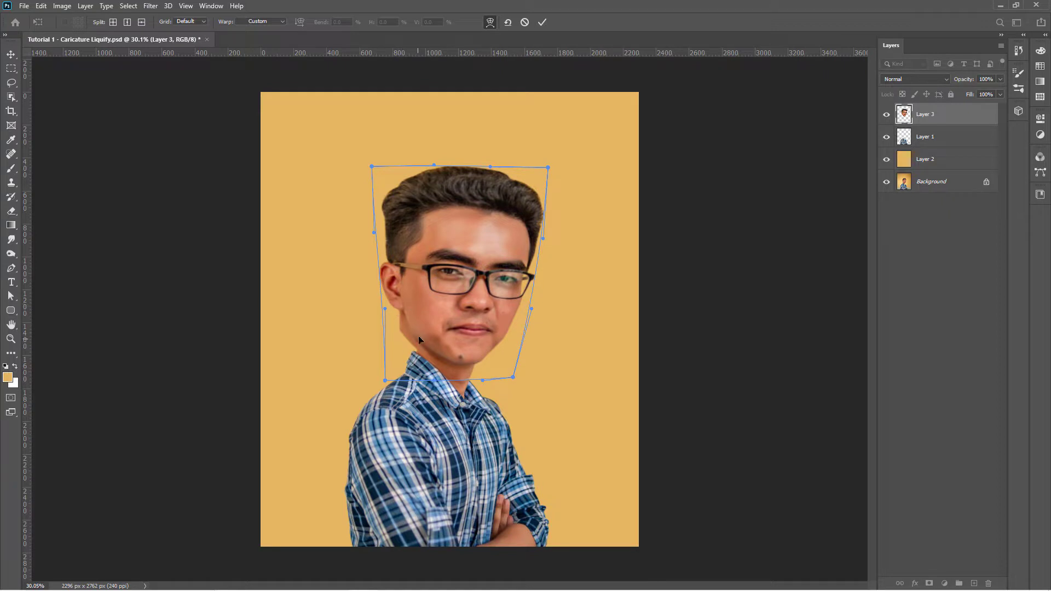
pyautogui.moveTo(385, 380); pyautogui.dragTo(390, 383)
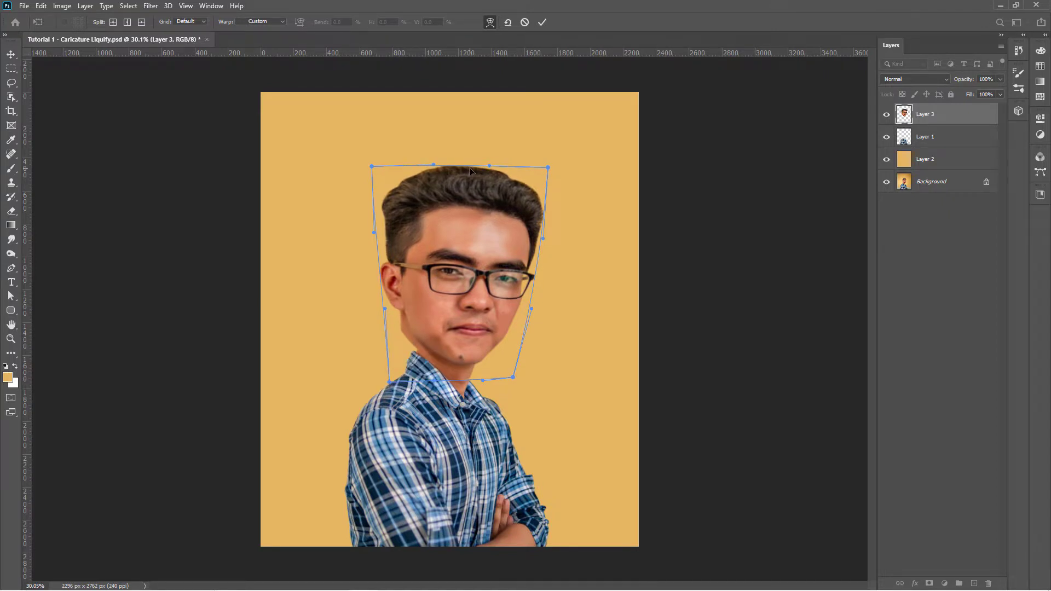
pyautogui.click(543, 24)
pyautogui.press('p')
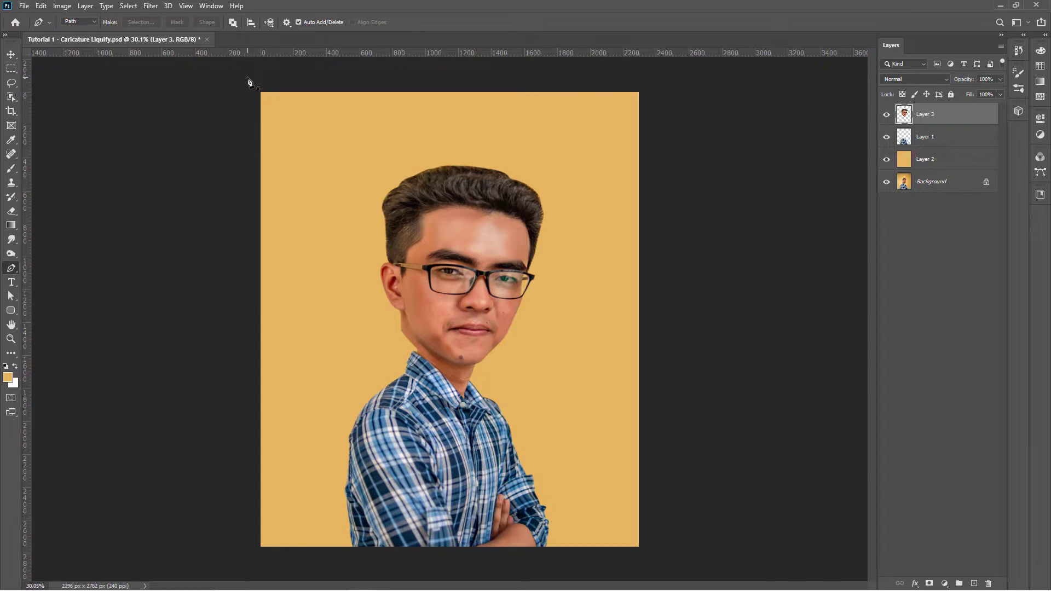
pyautogui.click(10, 53)
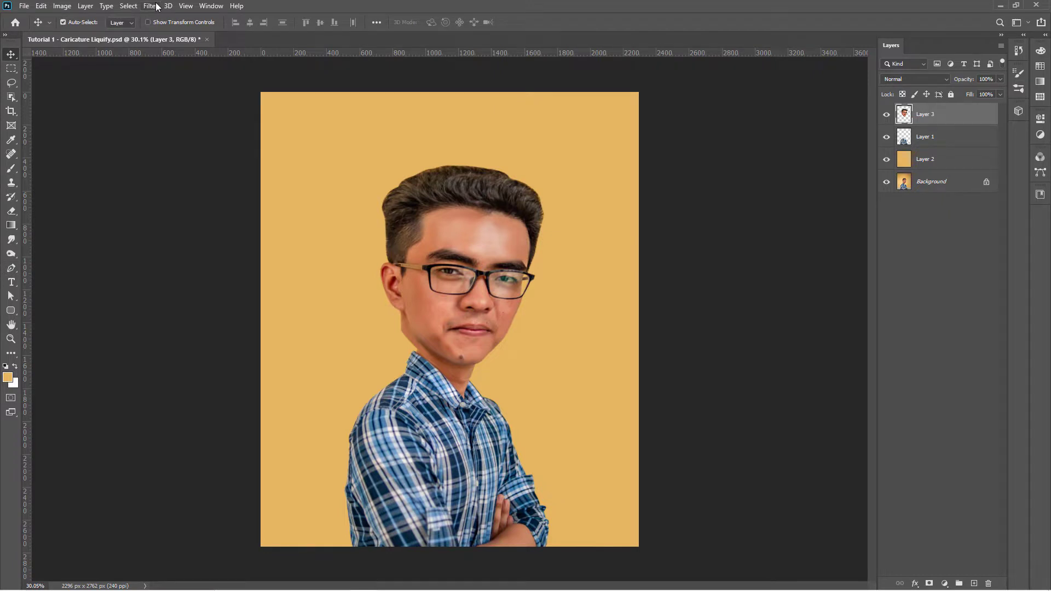
# Step: Open the head layer in Filter > Liquify
pyautogui.click(156, 7)
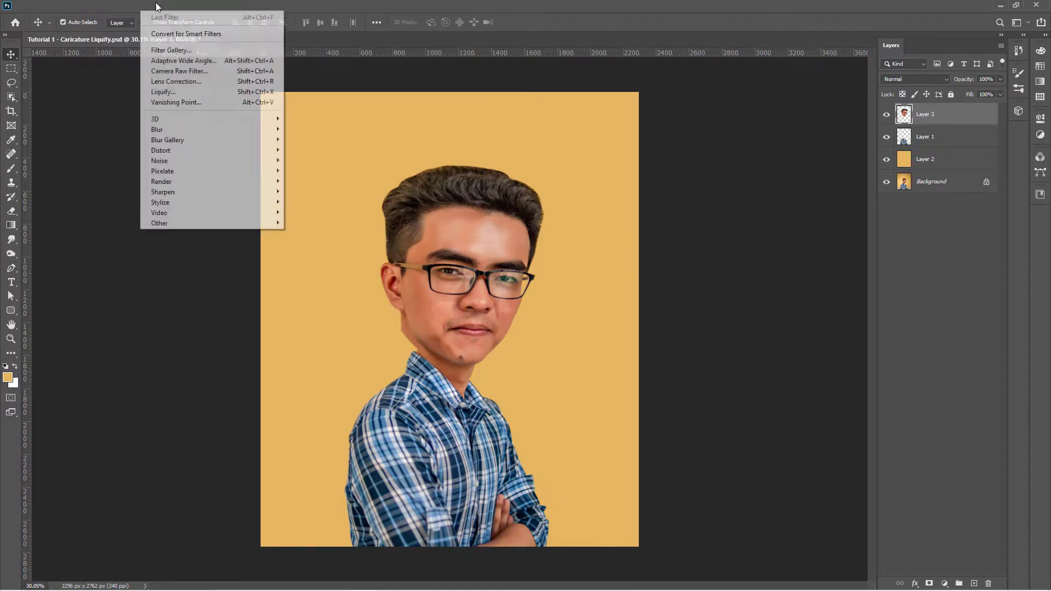
pyautogui.click(203, 93)
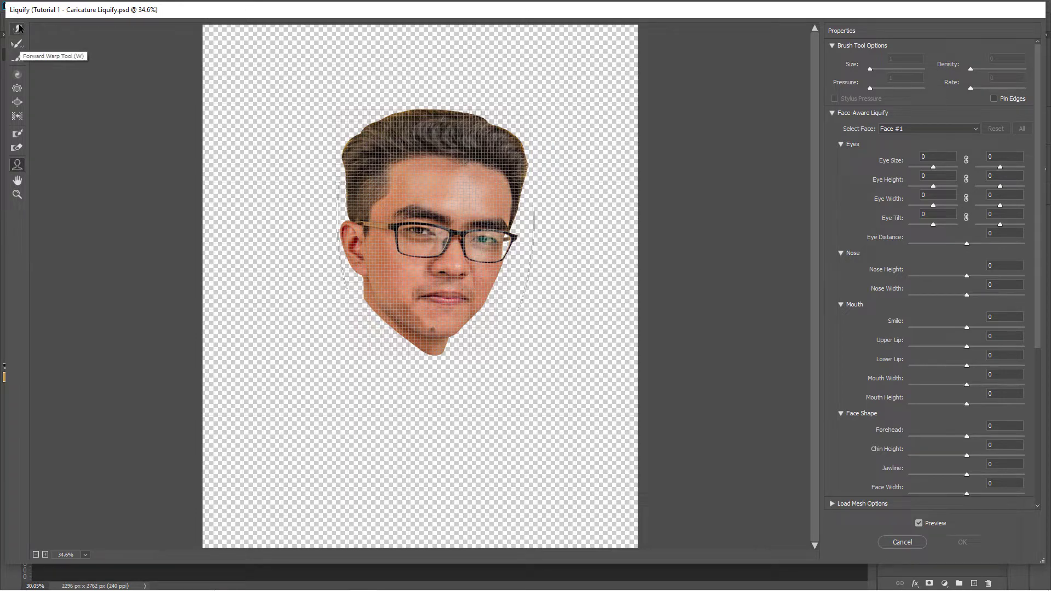
# Step: Shrink the Forward Warp brush and push the chin and lower jaw downward
pyautogui.click(18, 29)
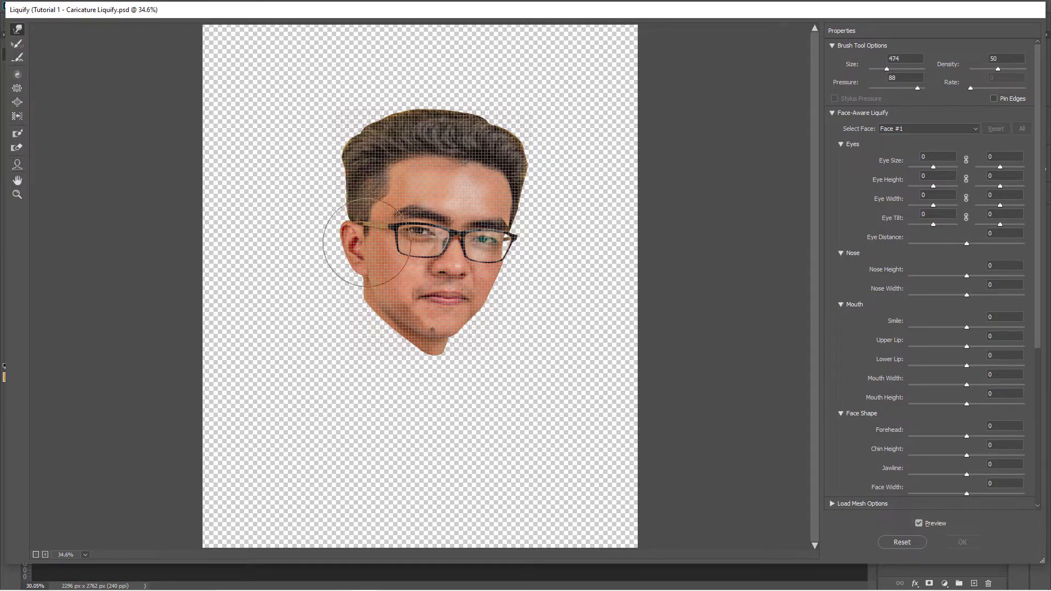
pyautogui.press('[')
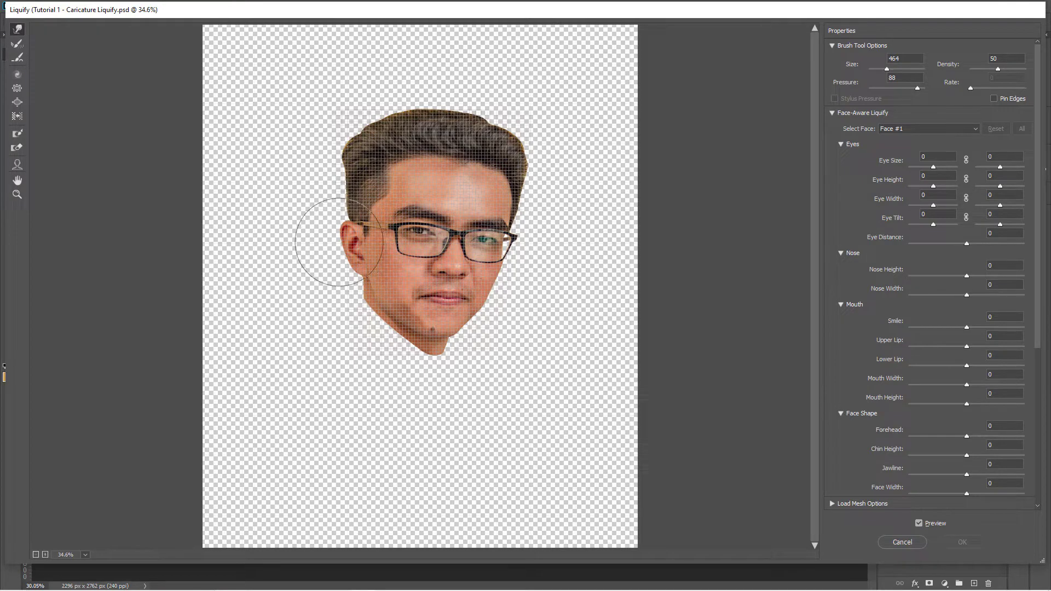
pyautogui.moveTo(347, 176)
pyautogui.mouseDown()
pyautogui.moveTo(353, 183)
pyautogui.moveTo(353, 153)
pyautogui.mouseUp()
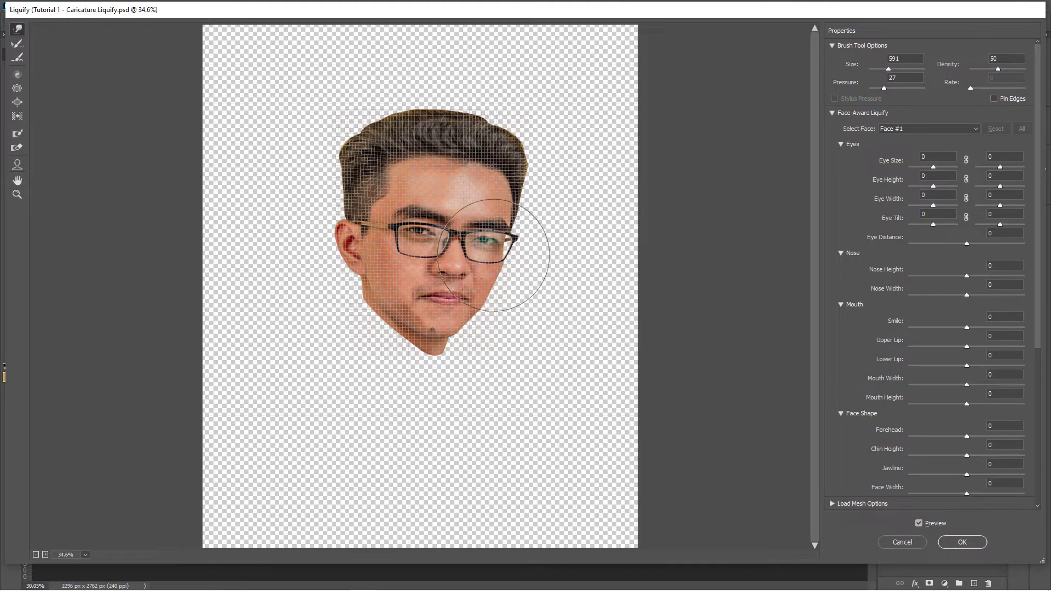
pyautogui.moveTo(433, 282); pyautogui.dragTo(373, 281)
pyautogui.scroll(3, 383, 336)
pyautogui.moveTo(344, 326)
pyautogui.mouseDown()
pyautogui.moveTo(328, 299)
pyautogui.moveTo(352, 352)
pyautogui.moveTo(408, 389)
pyautogui.moveTo(462, 380)
pyautogui.moveTo(396, 394)
pyautogui.moveTo(340, 328)
pyautogui.moveTo(350, 363)
pyautogui.moveTo(372, 376)
pyautogui.moveTo(352, 352)
pyautogui.mouseUp()
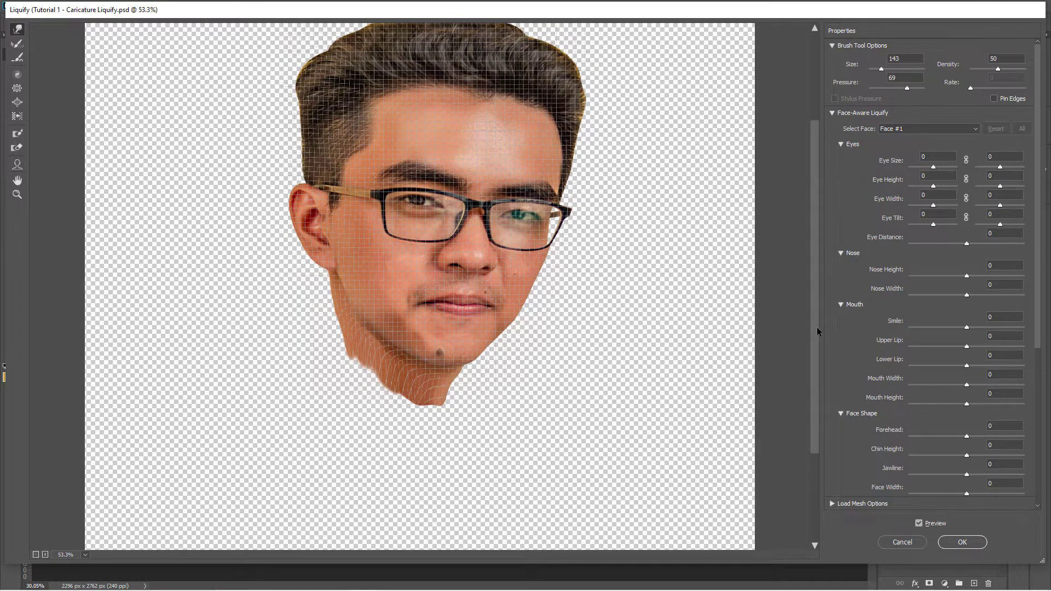
pyautogui.moveTo(816, 330); pyautogui.dragTo(816, 296)
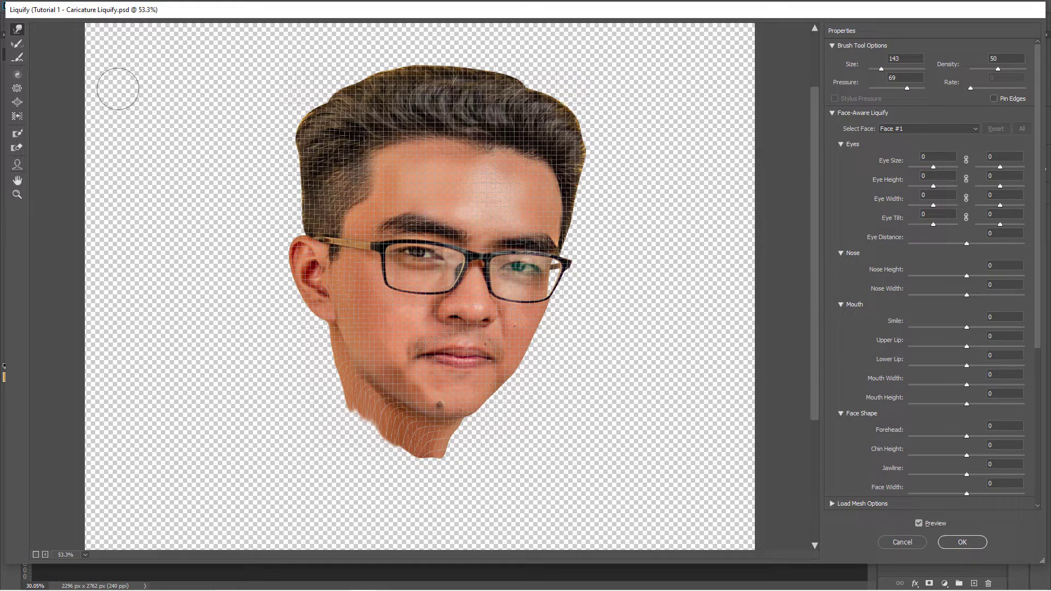
pyautogui.click(17, 164)
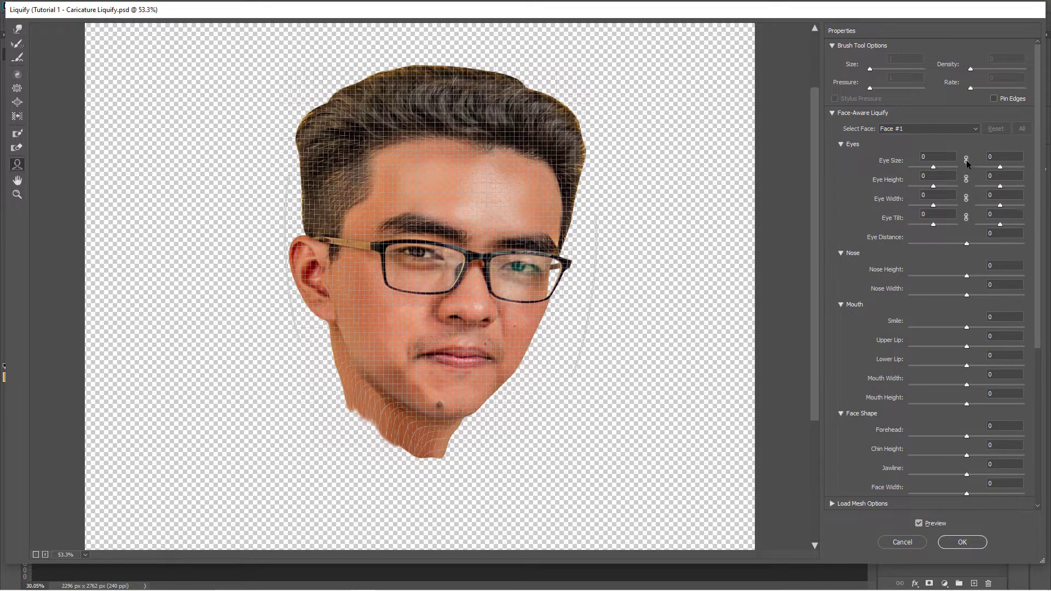
# Step: Enlarge the eyes, nose, smile, lips and mouth, and set Face Width to 18
pyautogui.click(966, 198)
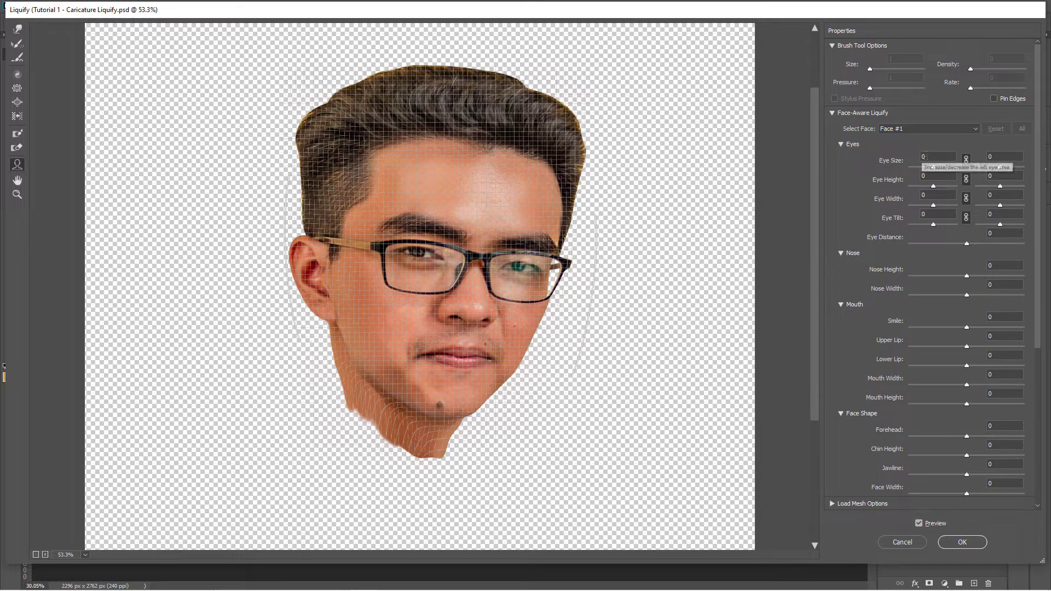
pyautogui.moveTo(934, 166)
pyautogui.mouseDown()
pyautogui.moveTo(944, 167)
pyautogui.moveTo(949, 207)
pyautogui.mouseUp()
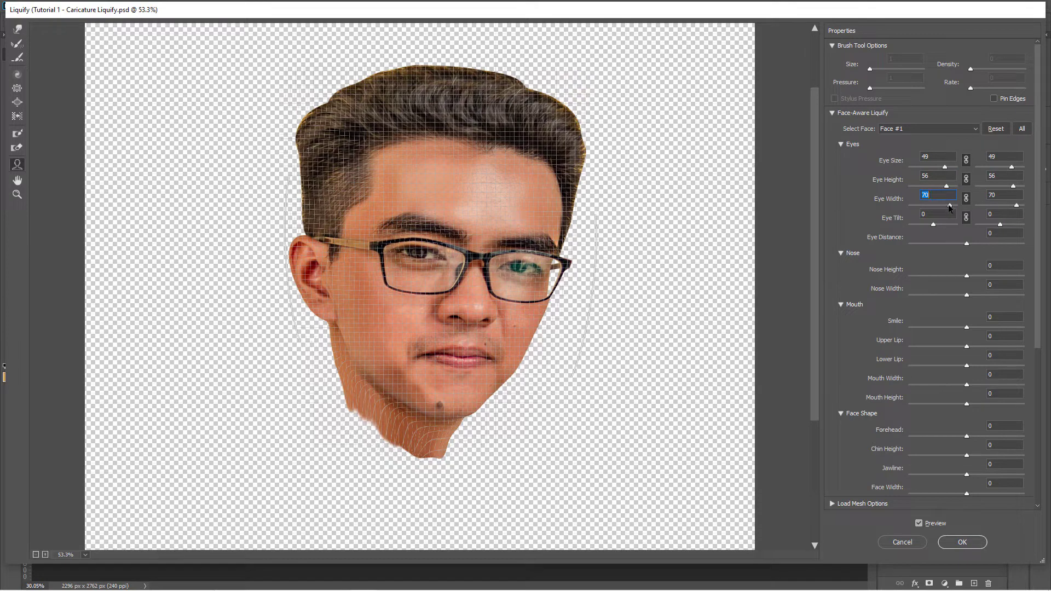
pyautogui.moveTo(966, 276); pyautogui.dragTo(1023, 276)
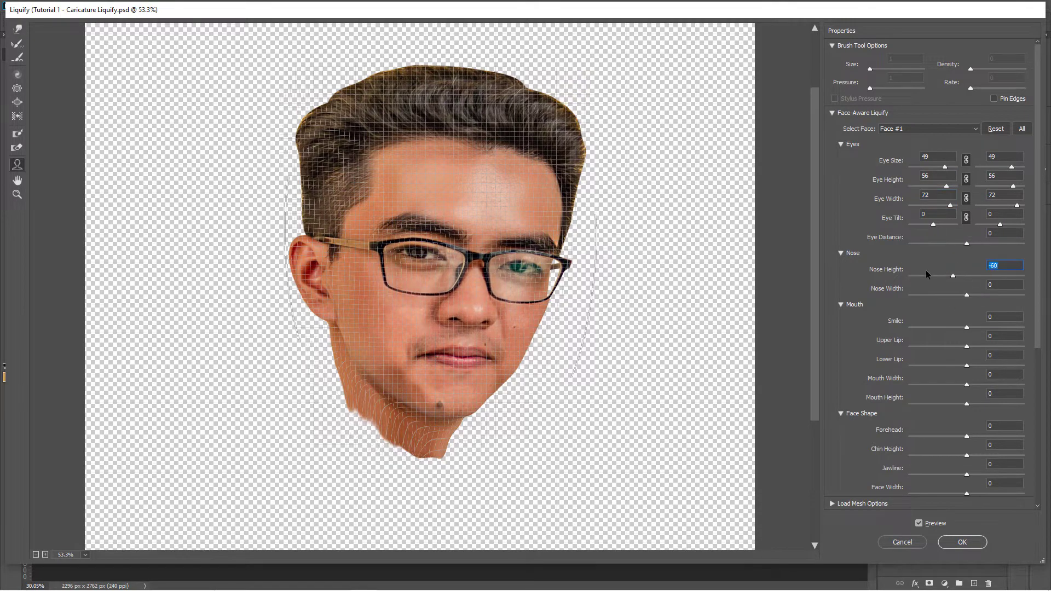
pyautogui.moveTo(968, 297)
pyautogui.mouseDown()
pyautogui.moveTo(1020, 320)
pyautogui.moveTo(1012, 345)
pyautogui.moveTo(1023, 329)
pyautogui.mouseUp()
pyautogui.moveTo(966, 347)
pyautogui.mouseDown()
pyautogui.moveTo(1011, 347)
pyautogui.moveTo(991, 365)
pyautogui.moveTo(1023, 385)
pyautogui.mouseUp()
pyautogui.moveTo(966, 404)
pyautogui.mouseDown()
pyautogui.moveTo(1022, 403)
pyautogui.moveTo(989, 410)
pyautogui.moveTo(1014, 429)
pyautogui.moveTo(994, 467)
pyautogui.mouseUp()
pyautogui.scroll(-1, 948, 419)
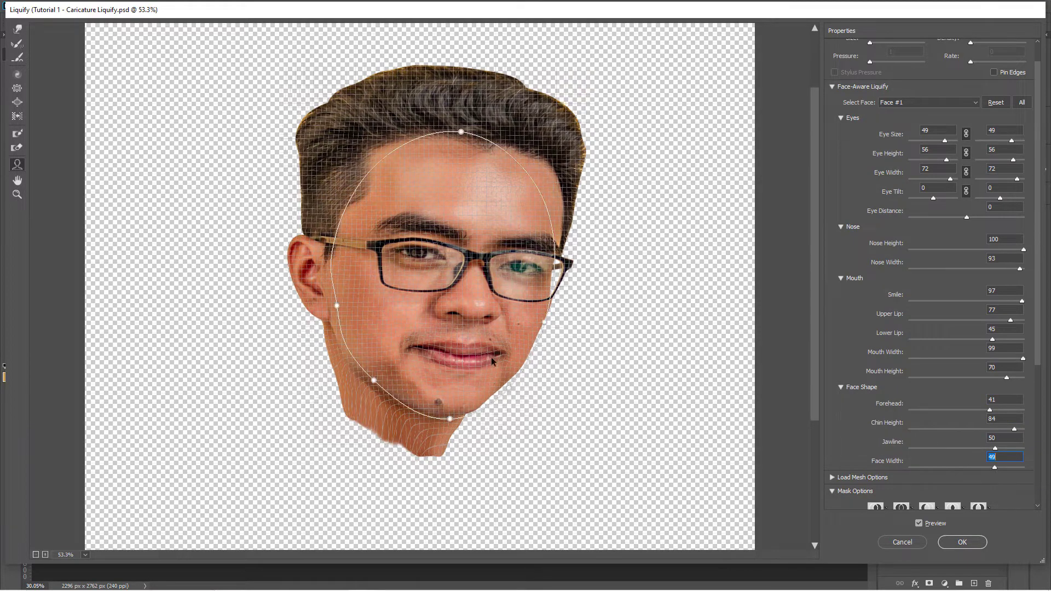
pyautogui.write('w')
pyautogui.write('18')
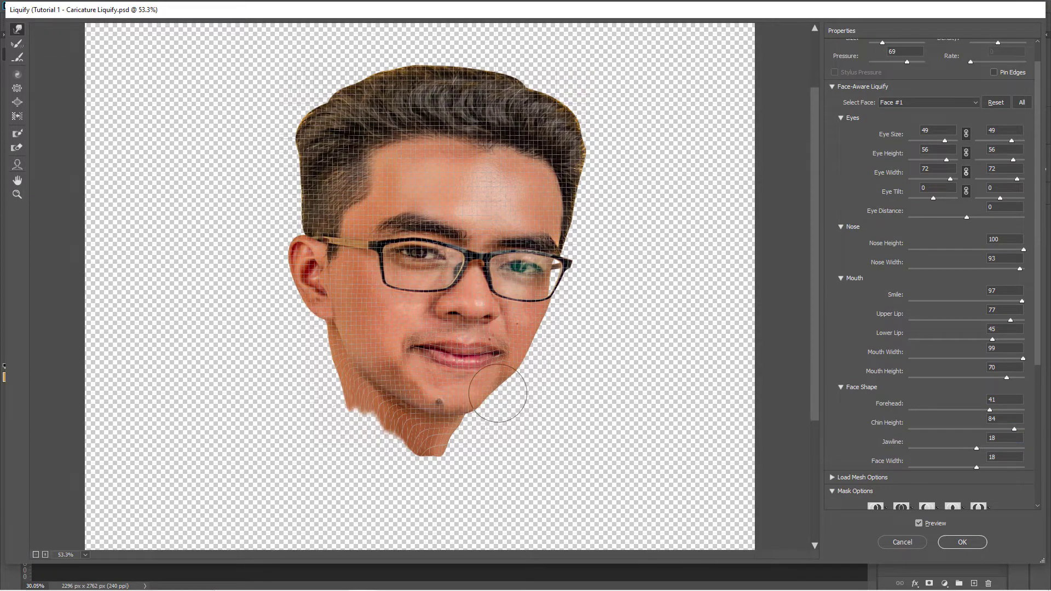
pyautogui.write('b')
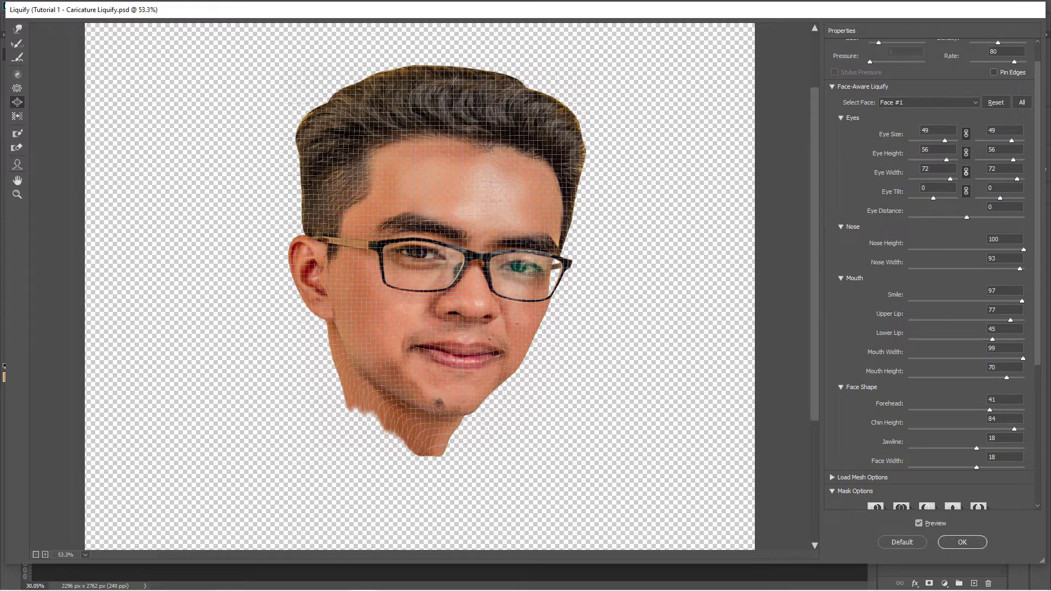
pyautogui.write('w')
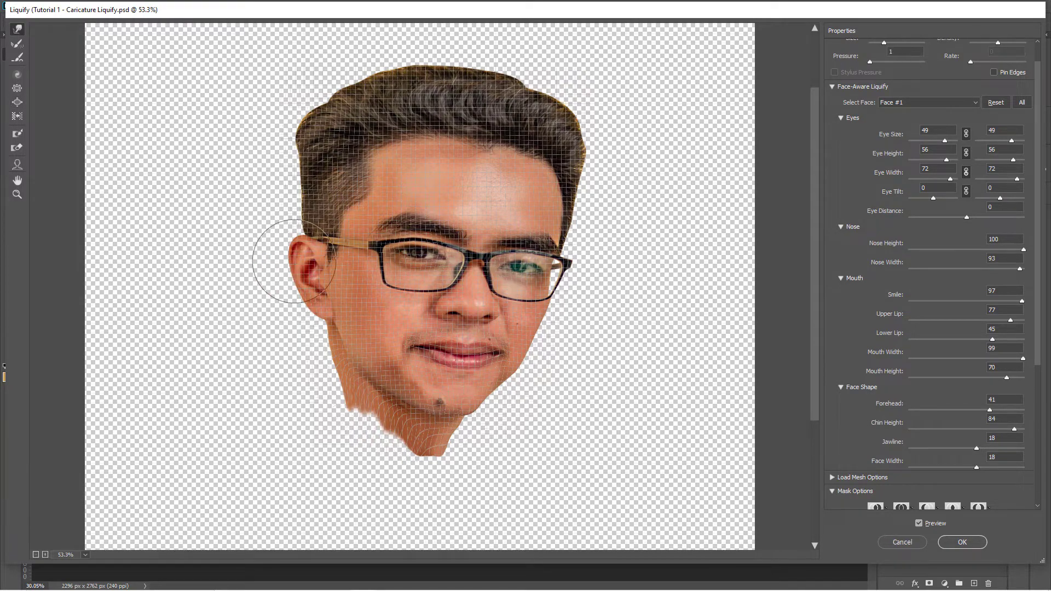
# Step: Show the backdrop and push the left jawline inward with the warp brush
pyautogui.scroll(-5, 898, 464)
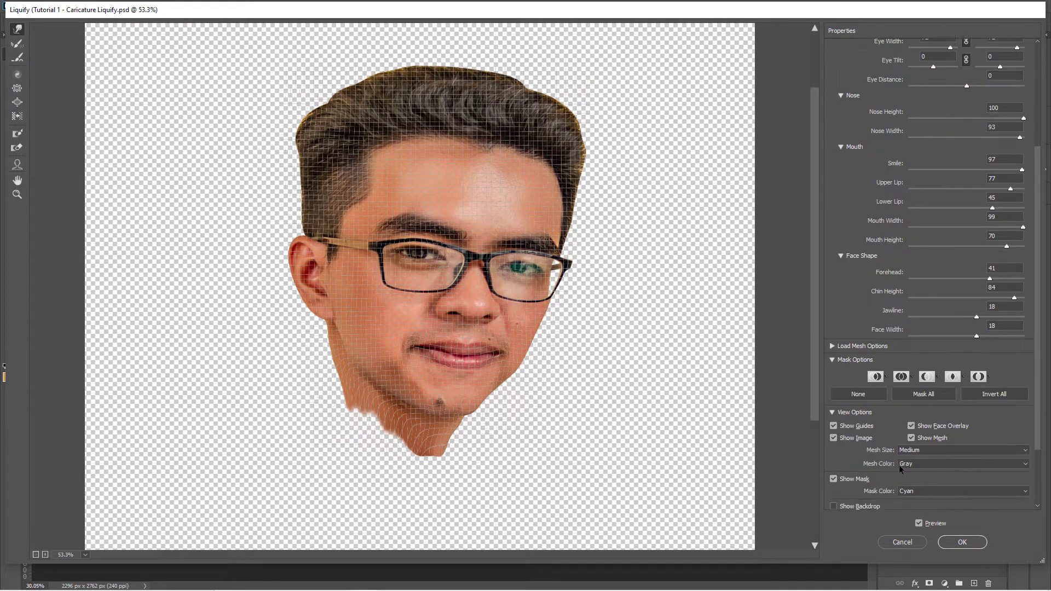
pyautogui.scroll(-2, 899, 465)
pyautogui.click(845, 423)
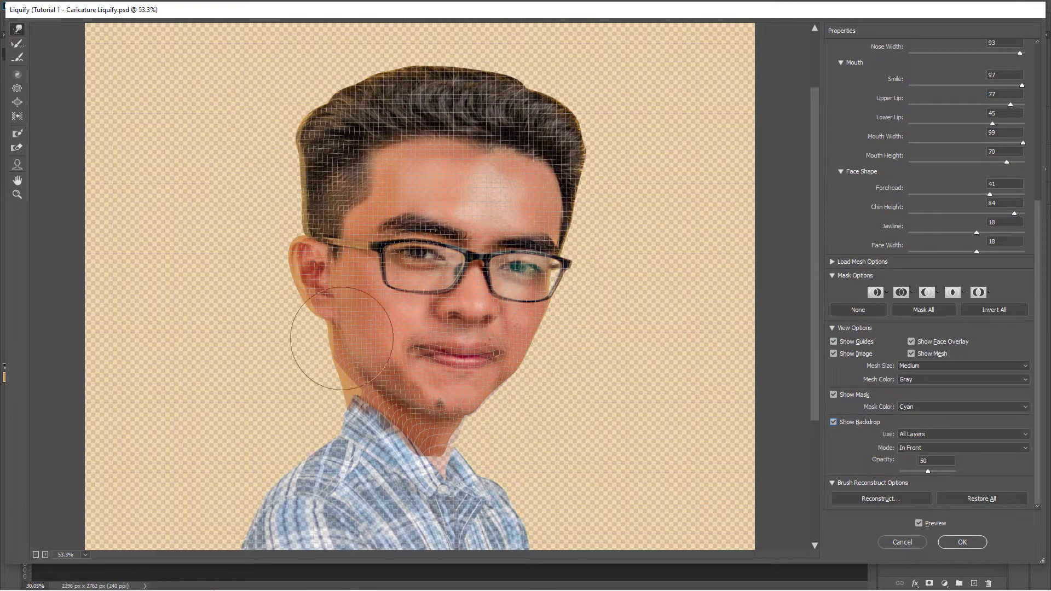
pyautogui.moveTo(330, 335); pyautogui.dragTo(317, 364)
# Step: Set brush pressure to 34, freeze-mask the left ear, and hide the backdrop
pyautogui.scroll(3, 964, 255)
pyautogui.scroll(3, 927, 227)
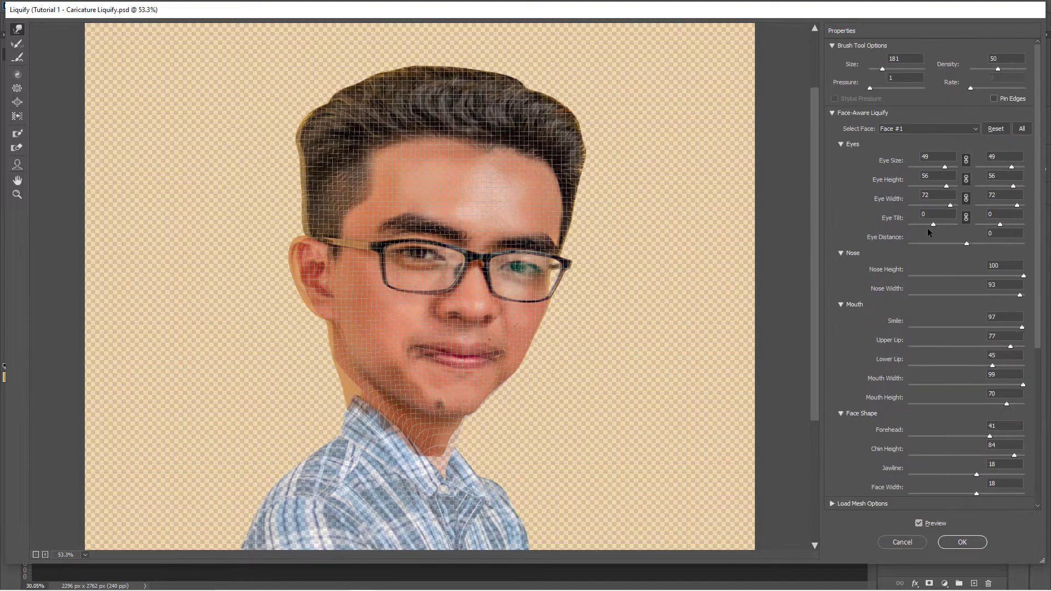
pyautogui.write('34')
pyautogui.press('Return')
pyautogui.press('f')
pyautogui.moveTo(305, 295)
pyautogui.mouseDown()
pyautogui.moveTo(303, 277)
pyautogui.moveTo(339, 294)
pyautogui.mouseUp()
pyautogui.moveTo(327, 360); pyautogui.dragTo(298, 360)
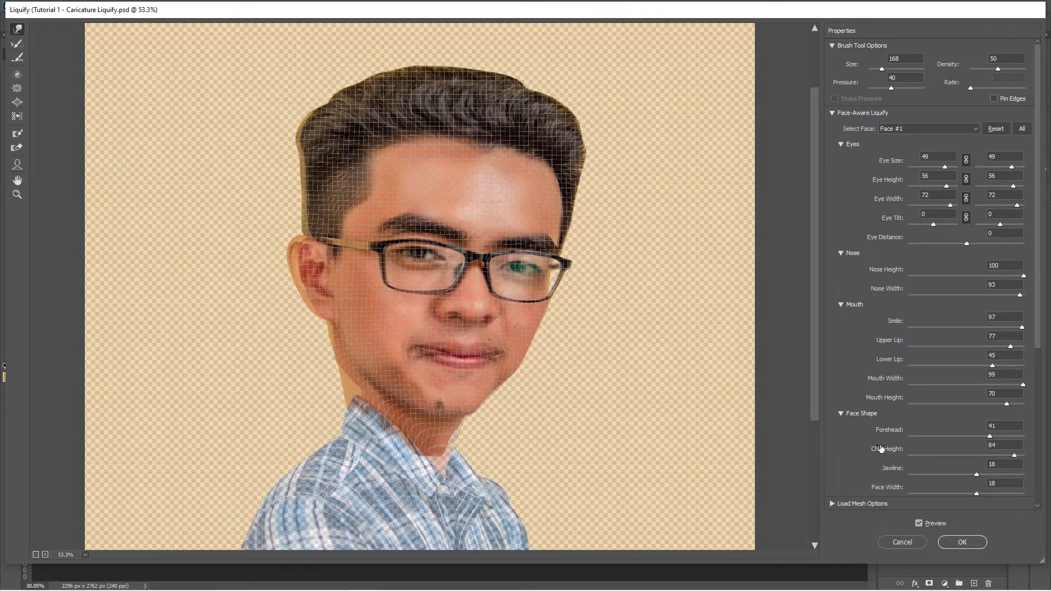
pyautogui.scroll(-3, 880, 447)
pyautogui.scroll(-6, 887, 429)
pyautogui.click(857, 422)
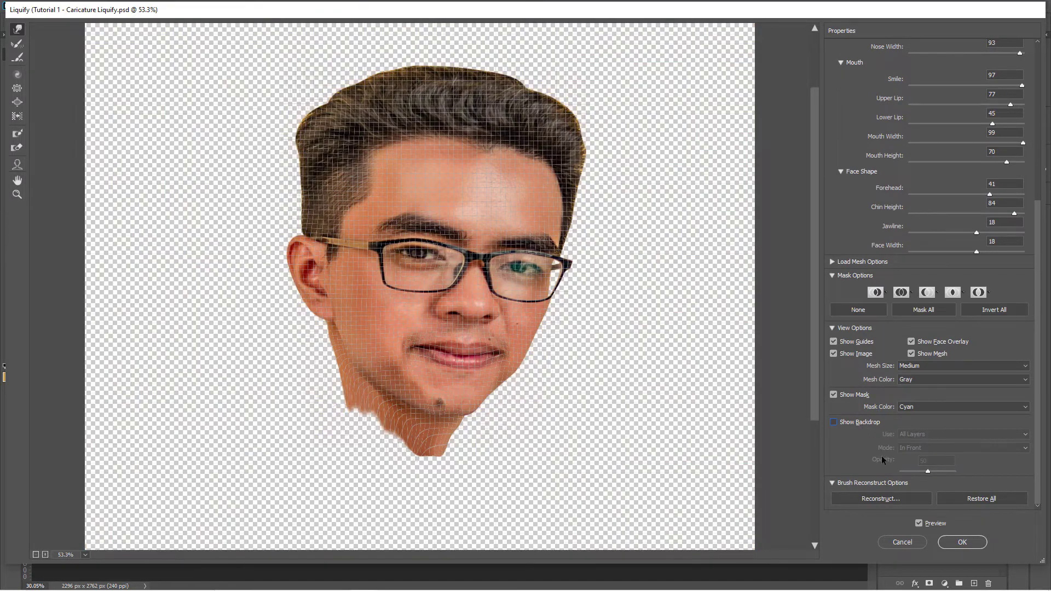
# Step: Apply the liquified head, nudge it slightly, and move Layer 3 below Layer 1
pyautogui.click(962, 542)
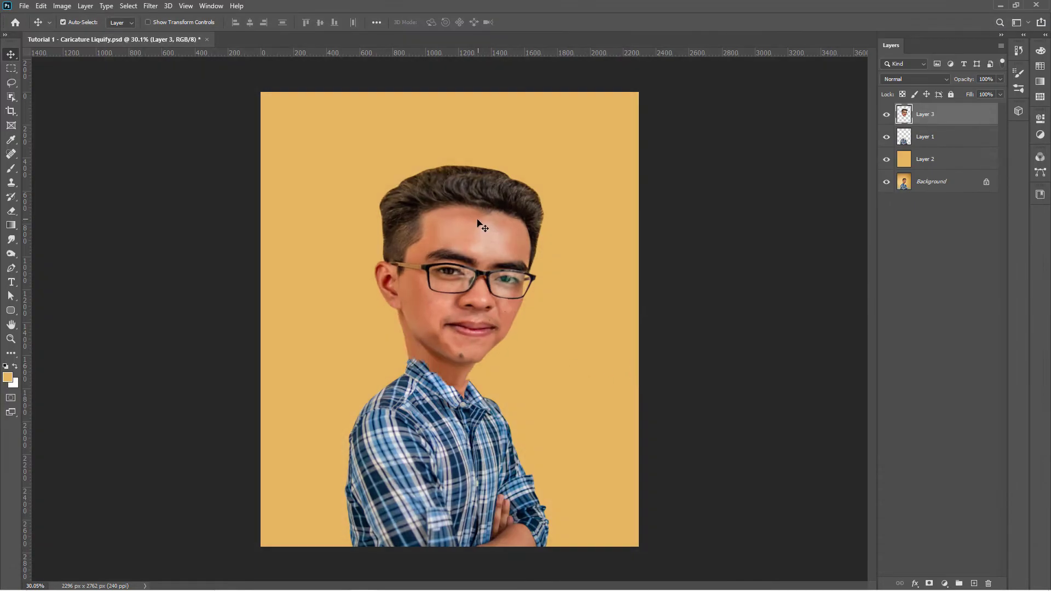
pyautogui.scroll(3, 482, 225)
pyautogui.moveTo(463, 350); pyautogui.dragTo(474, 353)
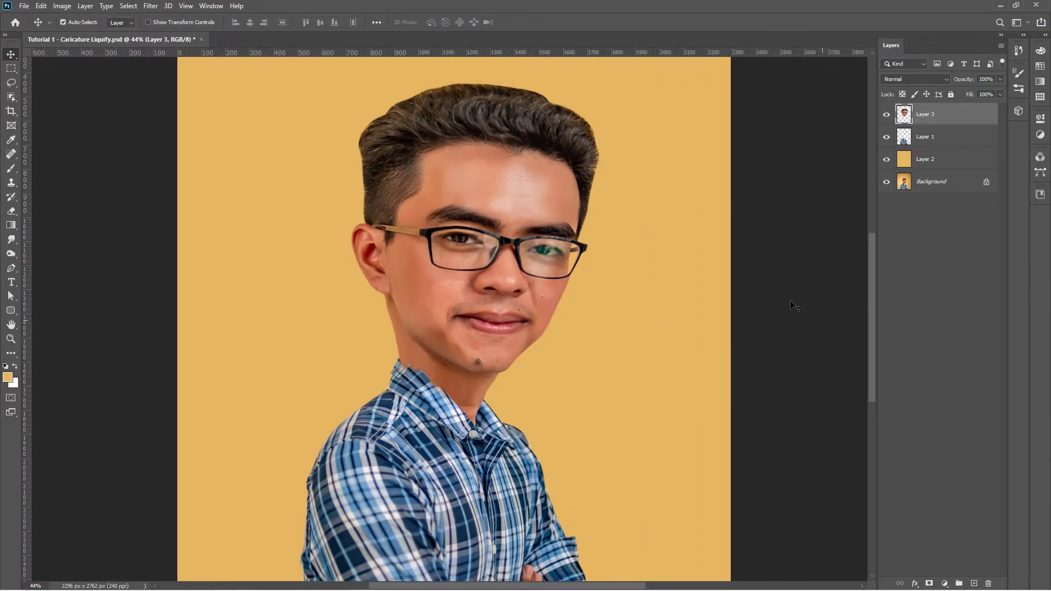
pyautogui.moveTo(925, 114); pyautogui.dragTo(925, 146)
pyautogui.scroll(-2, 433, 326)
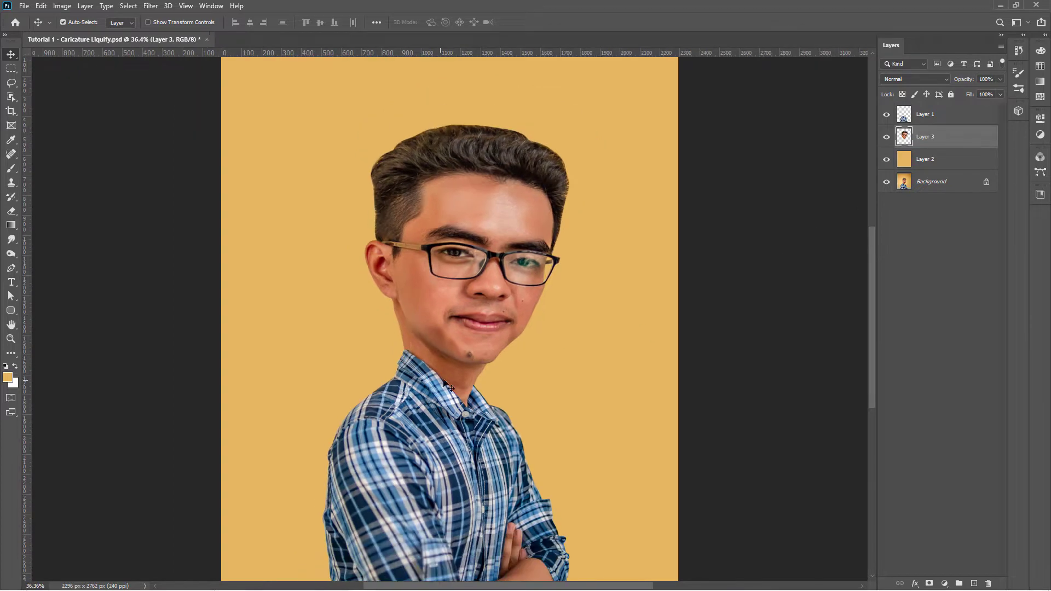
pyautogui.scroll(-1, 418, 281)
pyautogui.scroll(-1, 430, 255)
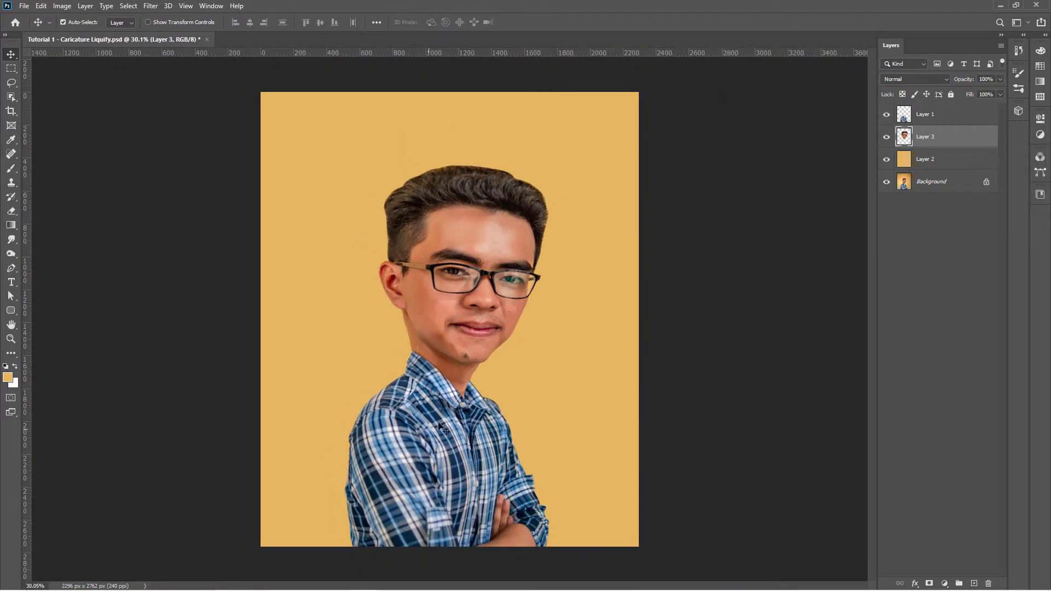
# Step: Warp the head layer, bowing its top upward and slanting its lower-left edge
pyautogui.press('ctrl')
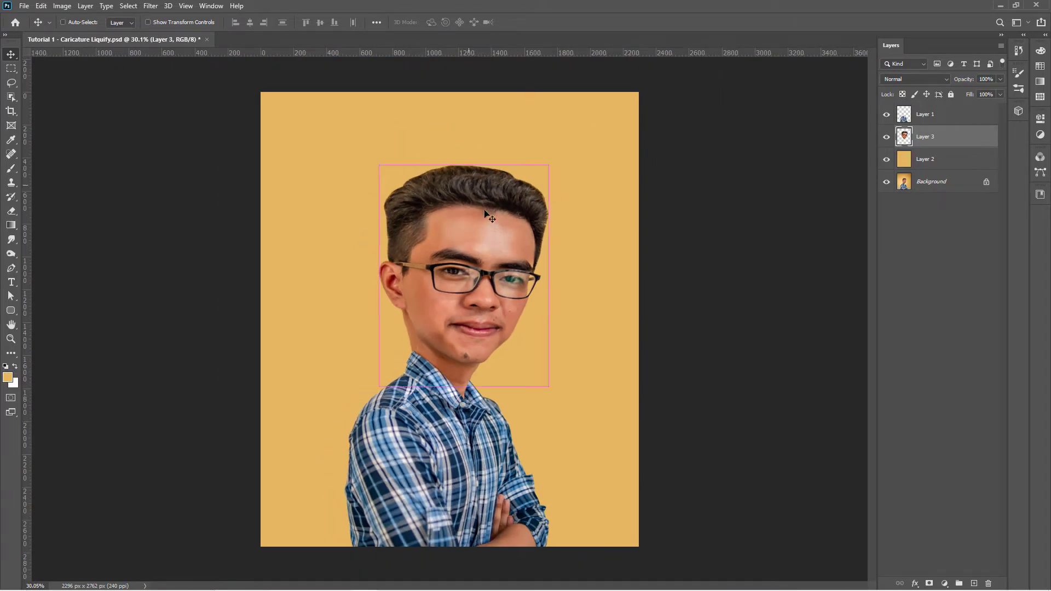
pyautogui.hotkey('ctrl', 't')
pyautogui.click(490, 22)
pyautogui.moveTo(460, 168); pyautogui.dragTo(459, 163)
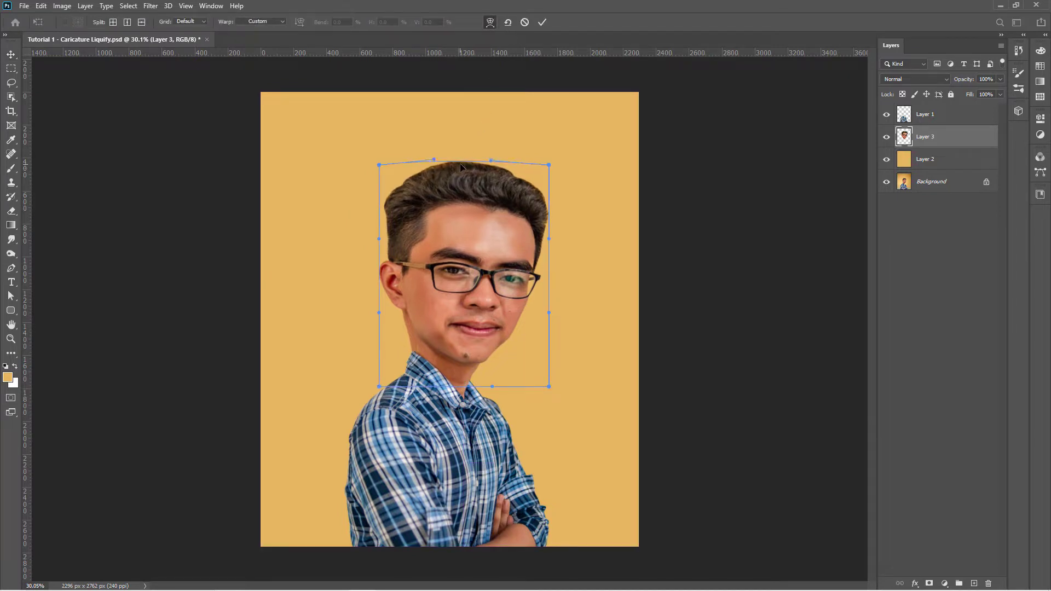
pyautogui.scroll(1, 410, 372)
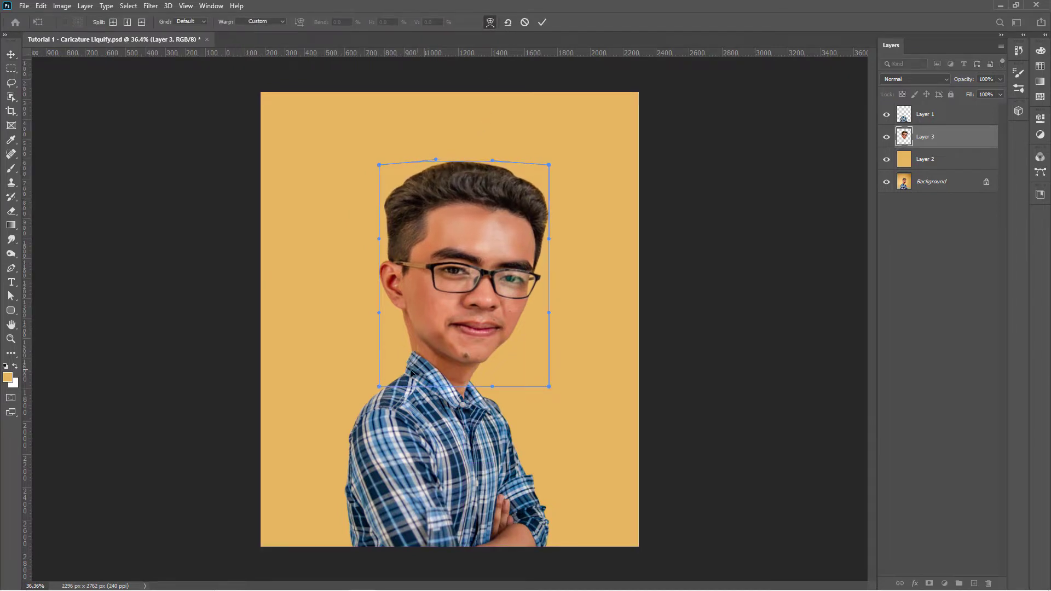
pyautogui.scroll(1, 410, 372)
pyautogui.moveTo(363, 398); pyautogui.dragTo(376, 402)
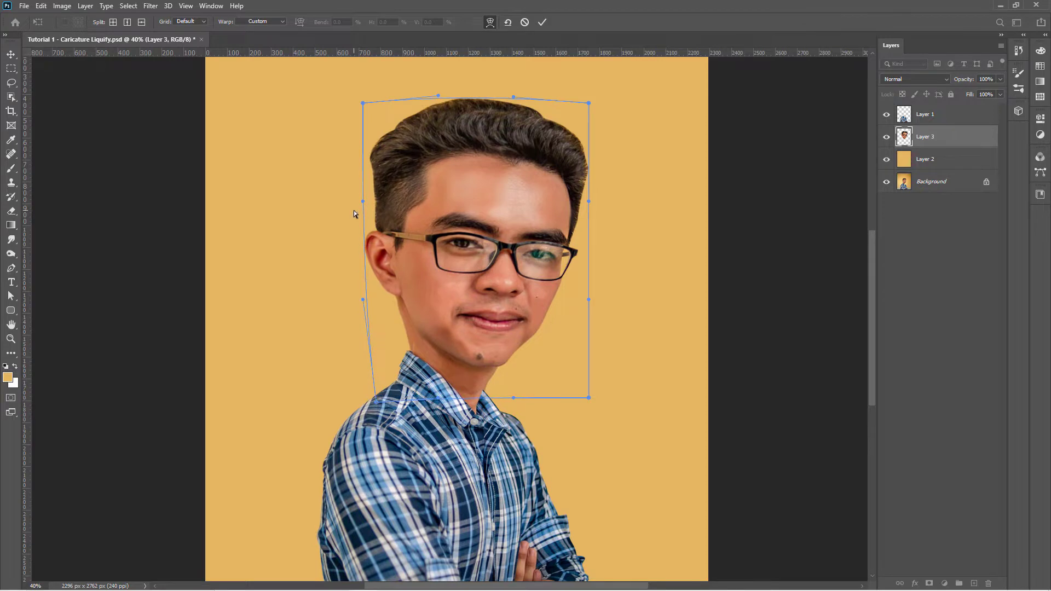
pyautogui.press('Return')
pyautogui.scroll(-2, 353, 211)
pyautogui.click(454, 426)
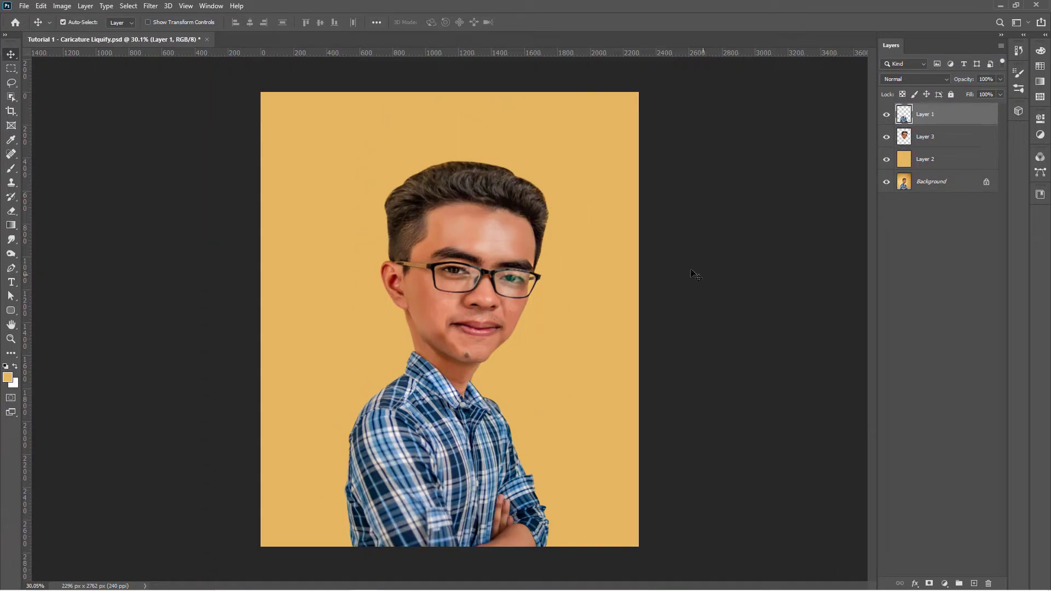
# Step: Distort the body layer's corners so it's wider at the shoulders and narrower below
pyautogui.hotkey('ctrl', 't')
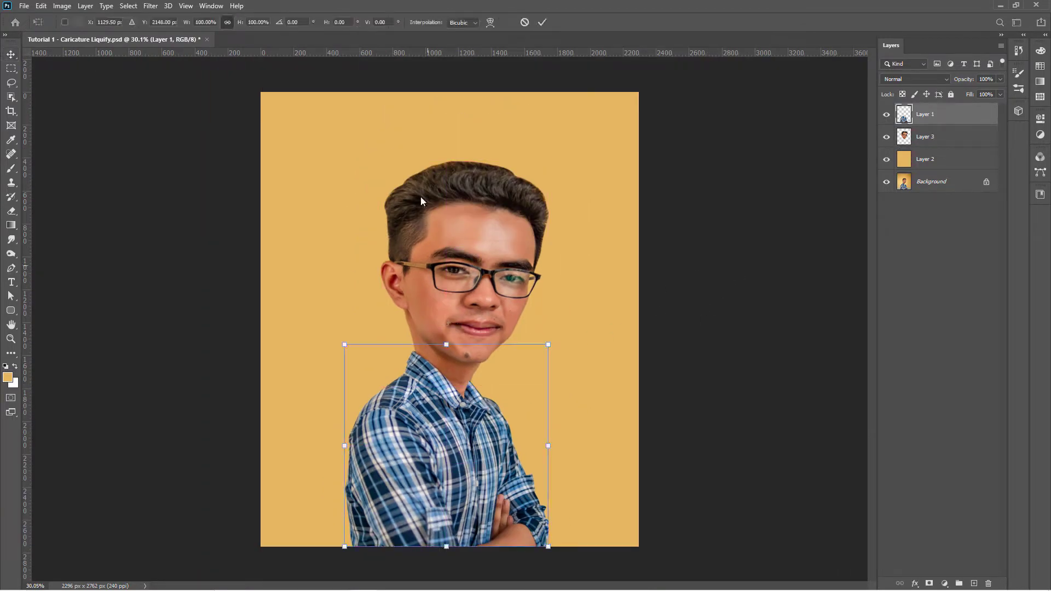
pyautogui.rightClick(507, 387)
pyautogui.click(534, 438)
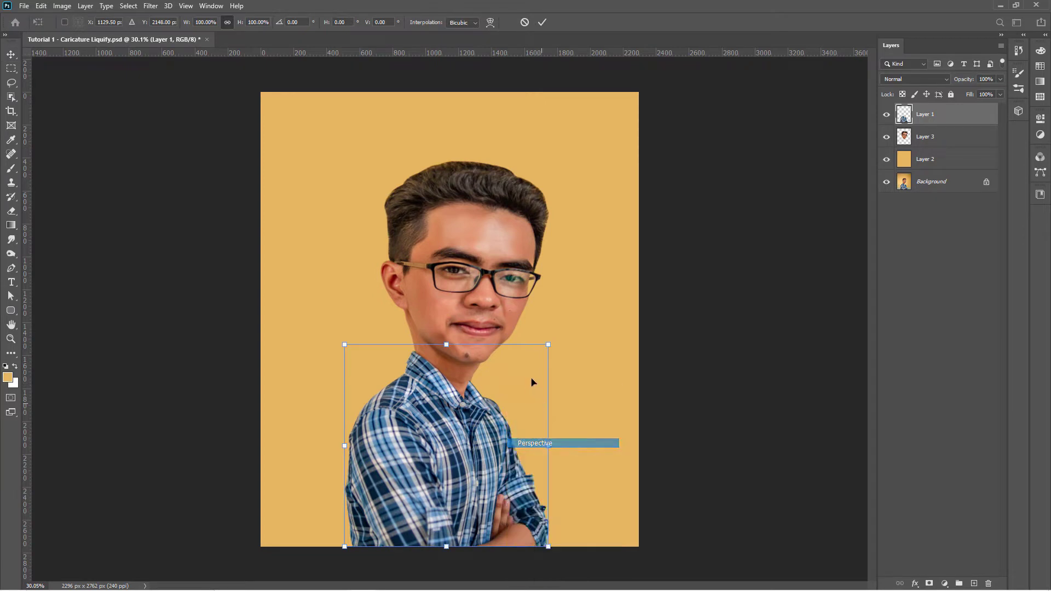
pyautogui.moveTo(549, 346); pyautogui.dragTo(559, 344)
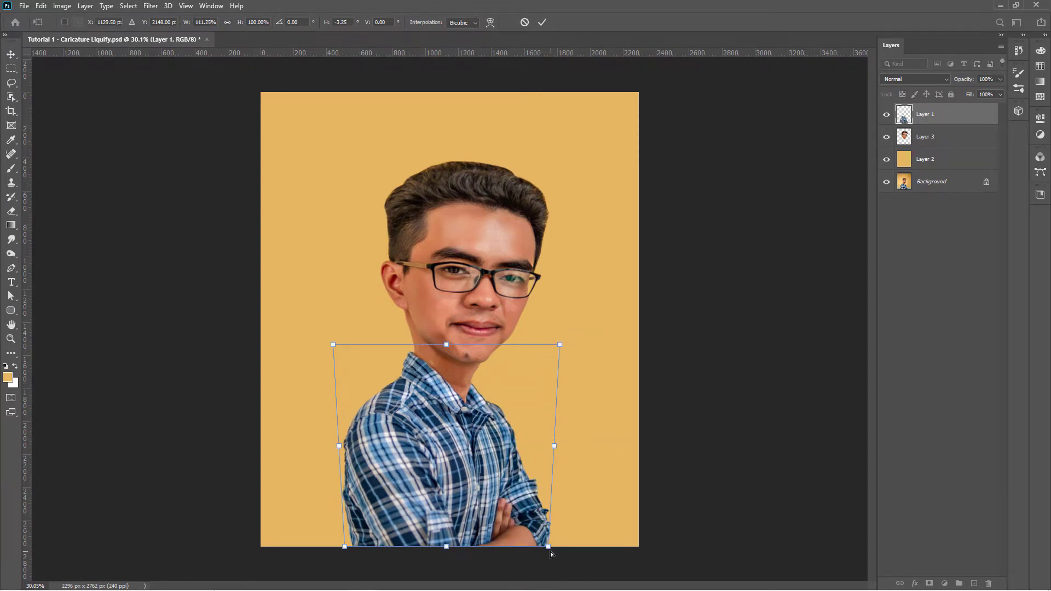
pyautogui.moveTo(548, 546); pyautogui.dragTo(540, 546)
# Step: Scale the body slightly taller at the top and commit the transform
pyautogui.rightClick(460, 443)
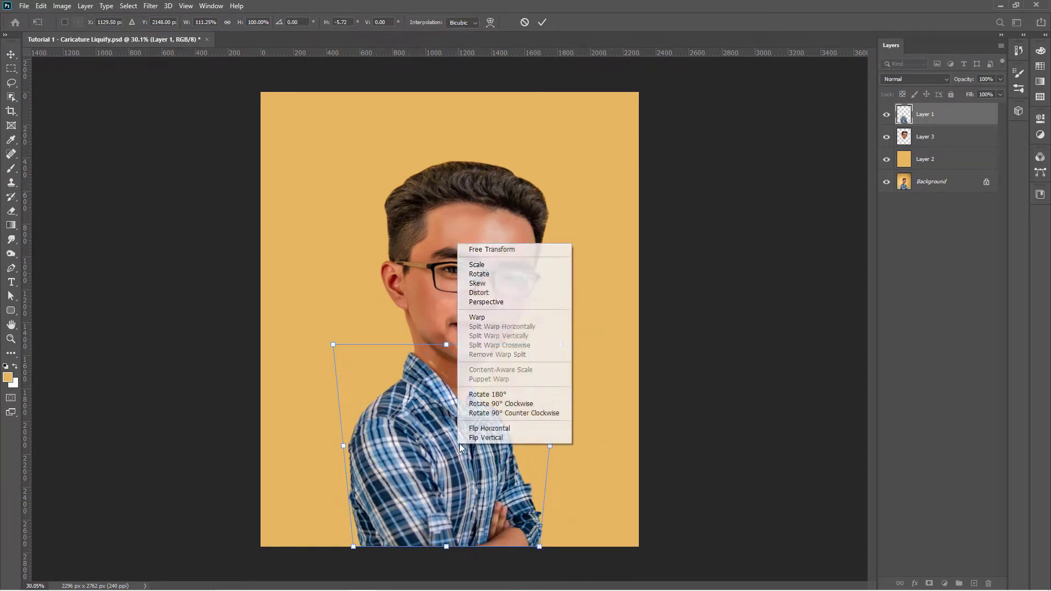
pyautogui.click(470, 266)
pyautogui.moveTo(446, 344); pyautogui.dragTo(446, 336)
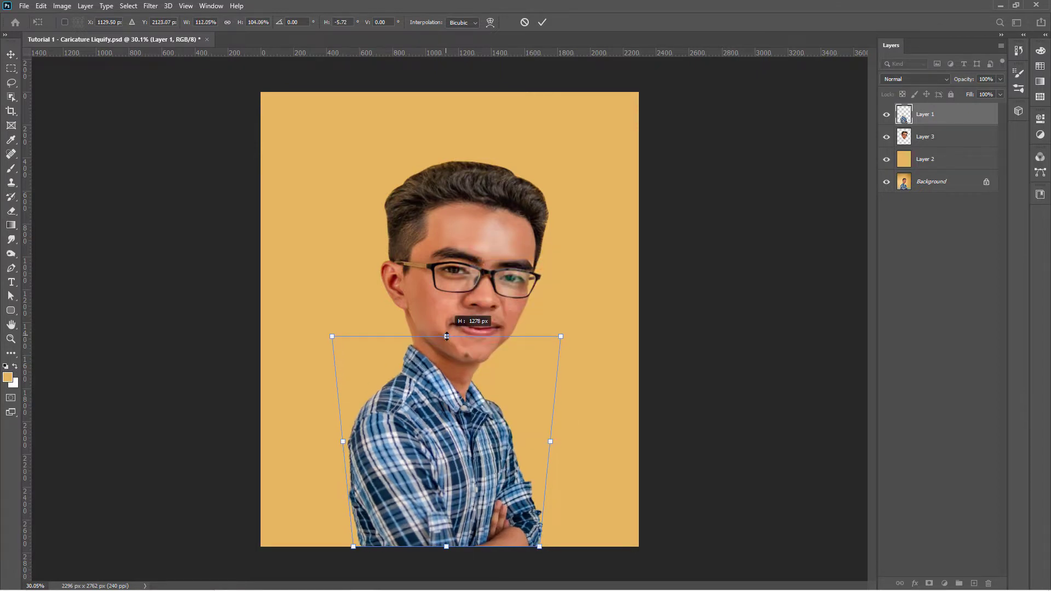
pyautogui.moveTo(447, 336); pyautogui.dragTo(446, 337)
pyautogui.rightClick(485, 425)
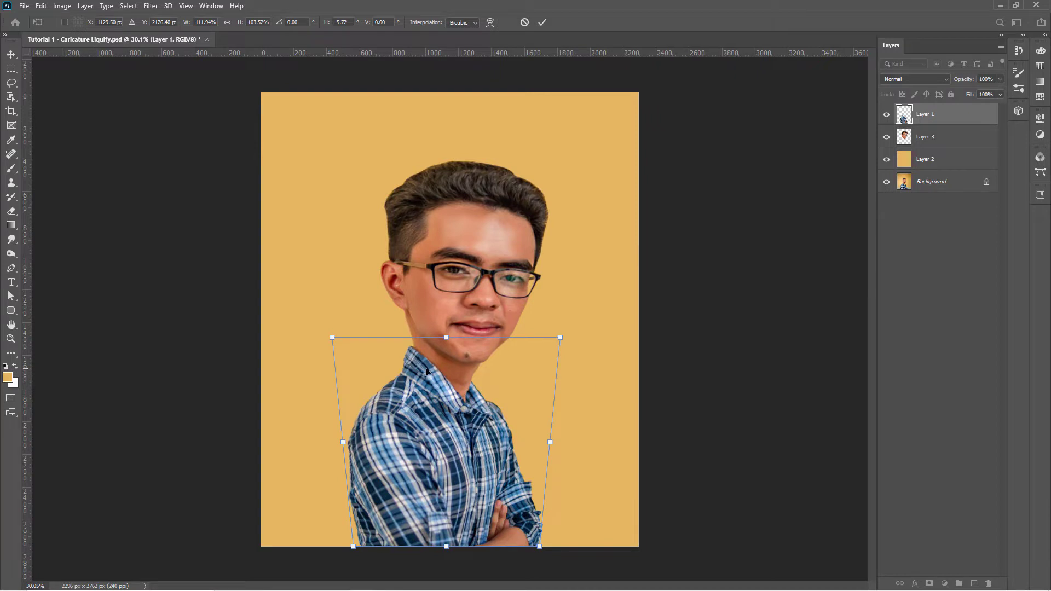
pyautogui.press('Return')
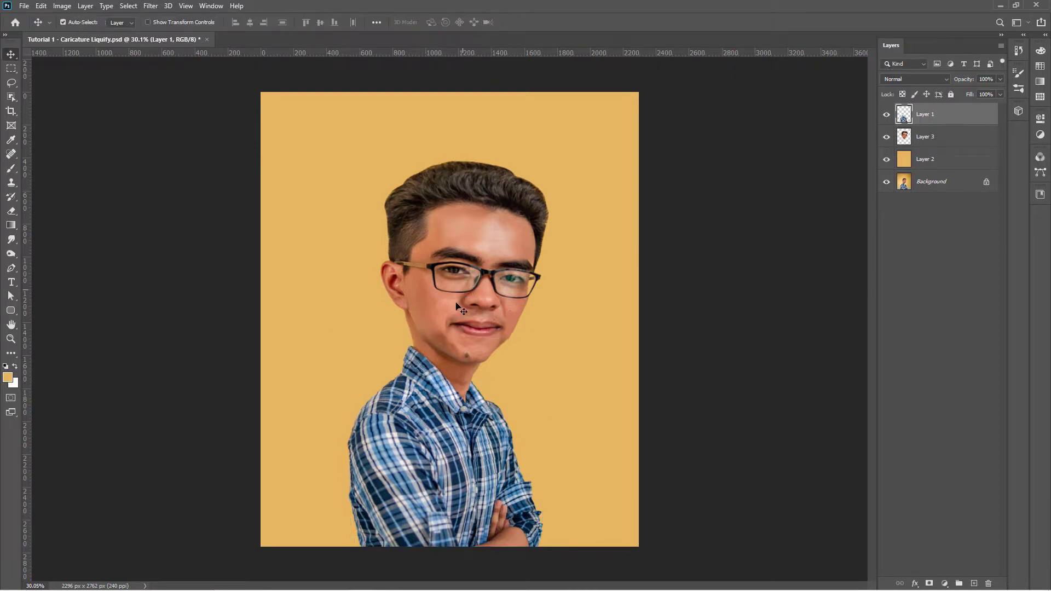
# Step: Select Layer 1 and Layer 3 and merge them into a single Layer 1
pyautogui.scroll(1, 493, 272)
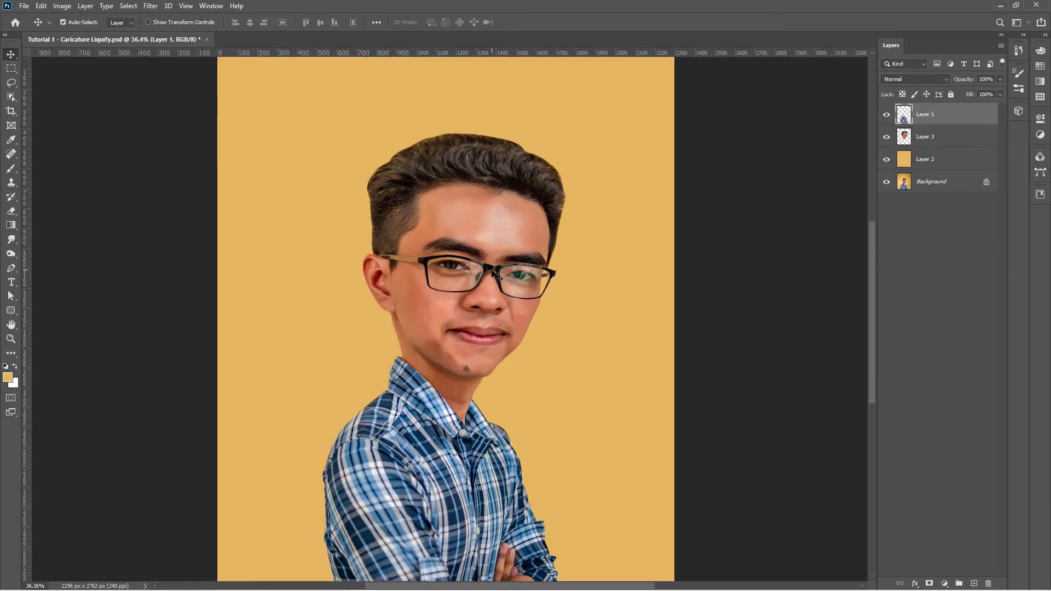
pyautogui.scroll(-1, 491, 272)
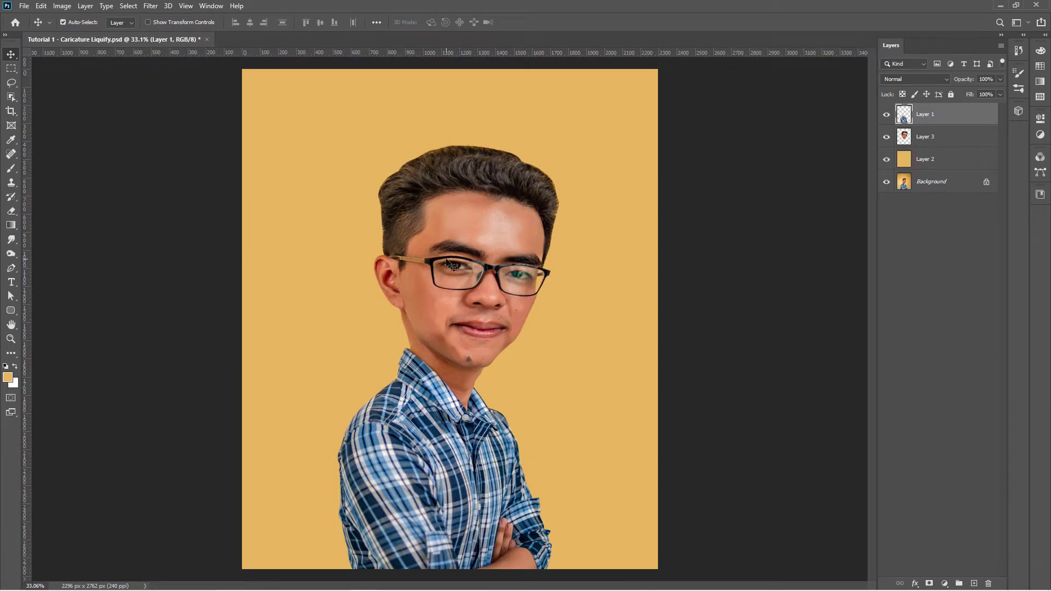
pyautogui.scroll(-1, 439, 280)
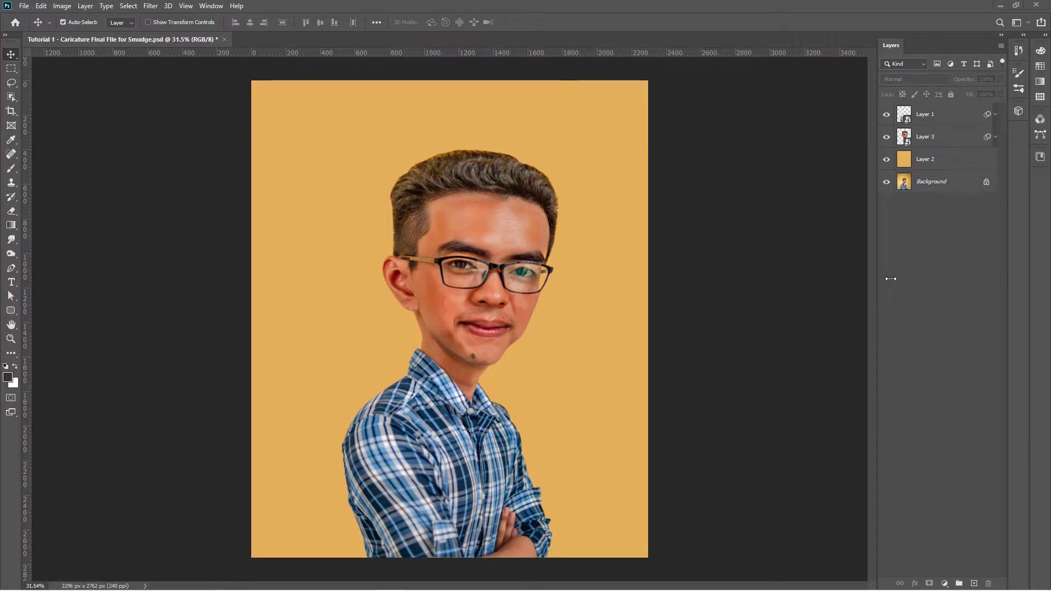
pyautogui.scroll(-2, 642, 348)
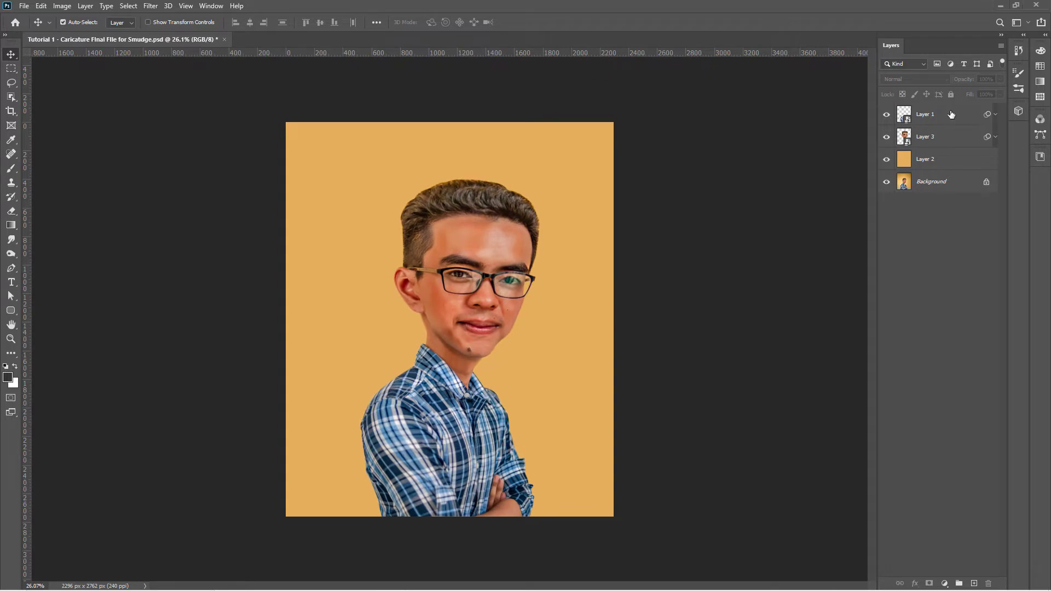
pyautogui.click(946, 120)
pyautogui.keyDown('shift'); pyautogui.click(945, 138); pyautogui.keyUp('shift')
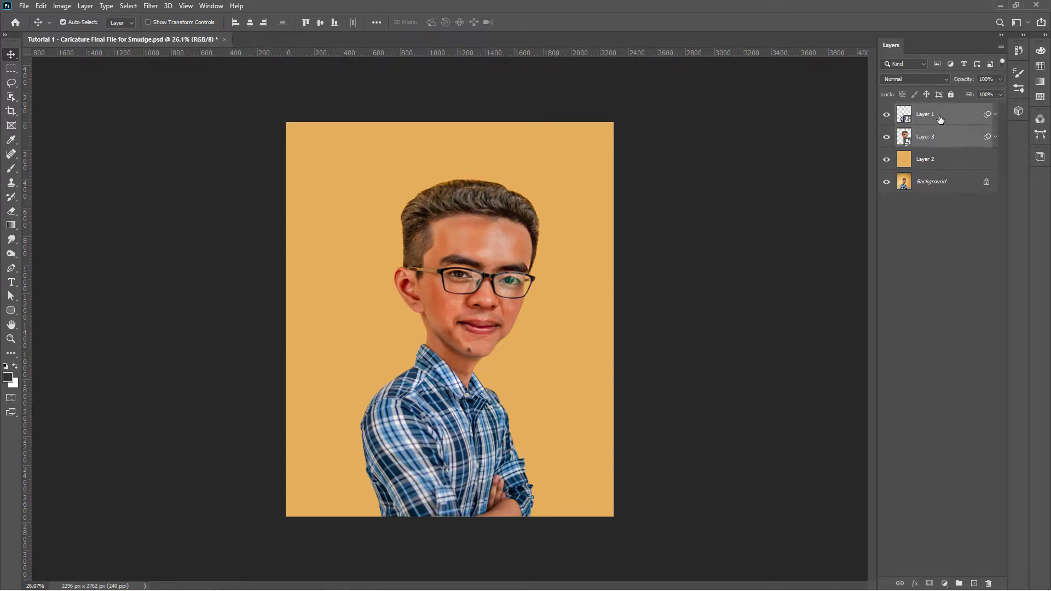
pyautogui.rightClick(941, 119)
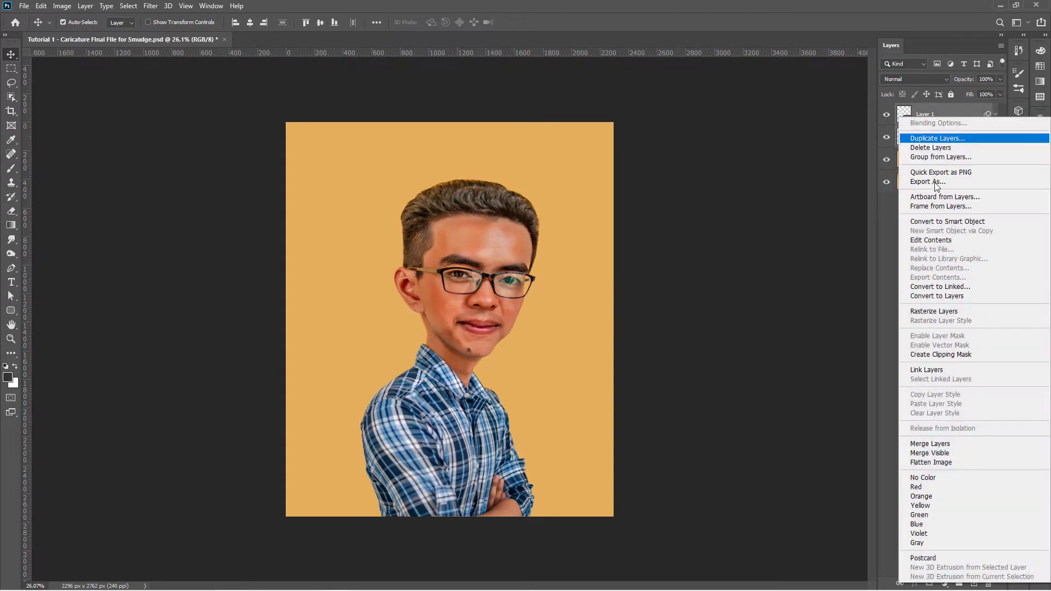
pyautogui.click(955, 443)
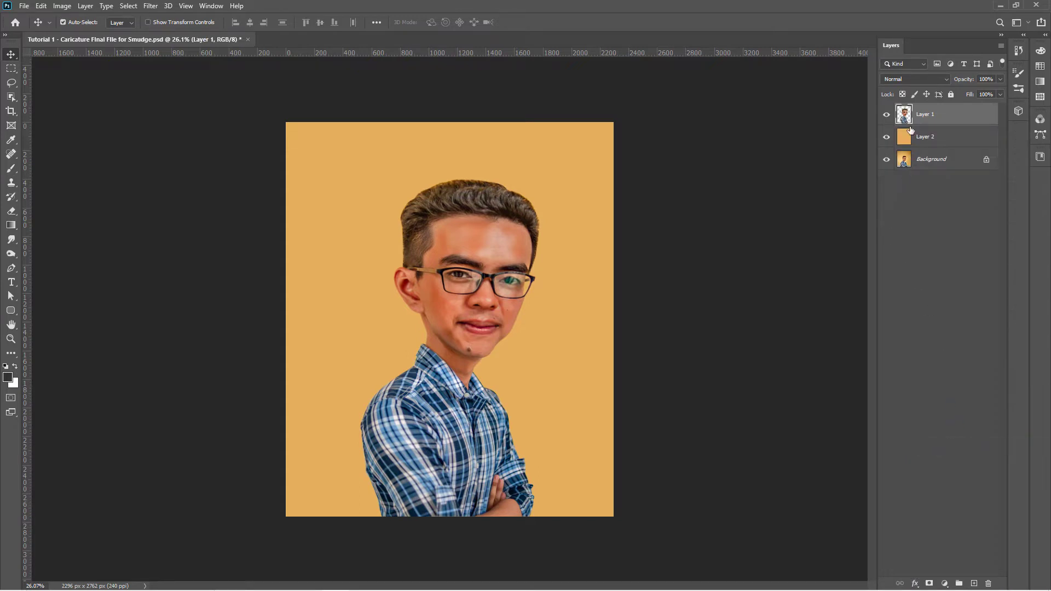
# Step: Duplicate the merged figure layer and convert the copy to a smart object
pyautogui.hotkey('ctrl', 'j')
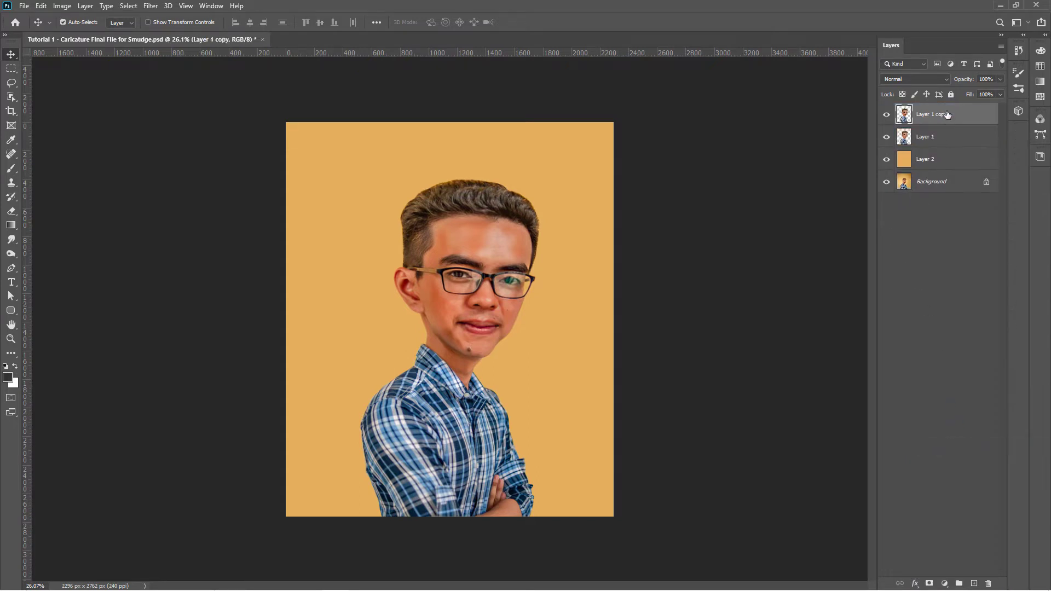
pyautogui.rightClick(950, 114)
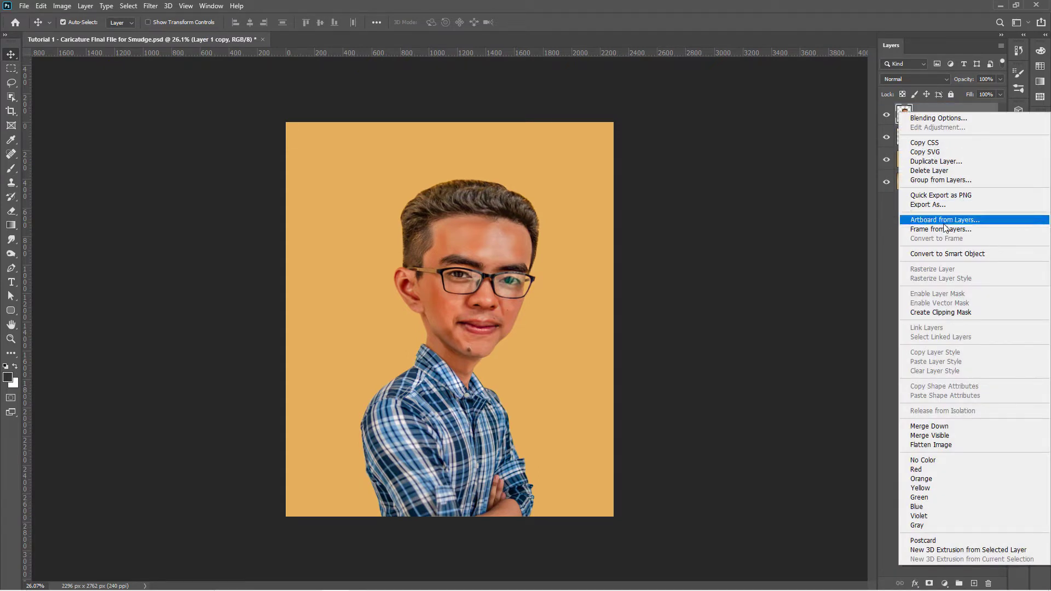
pyautogui.click(961, 254)
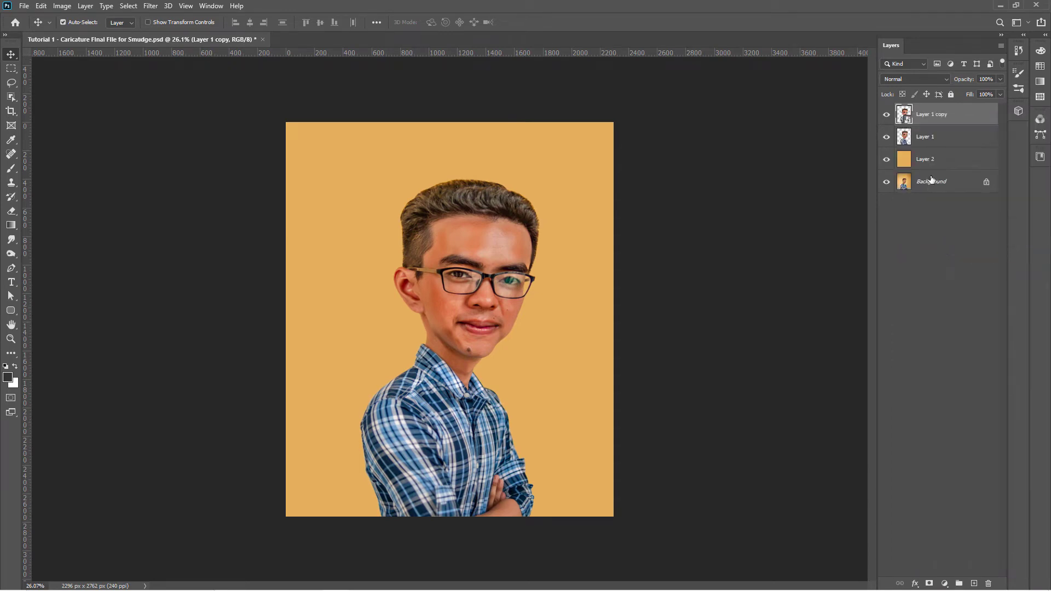
# Step: Apply a High Pass smart filter with an 8-pixel radius to the copy
pyautogui.click(148, 6)
pyautogui.moveTo(161, 223)
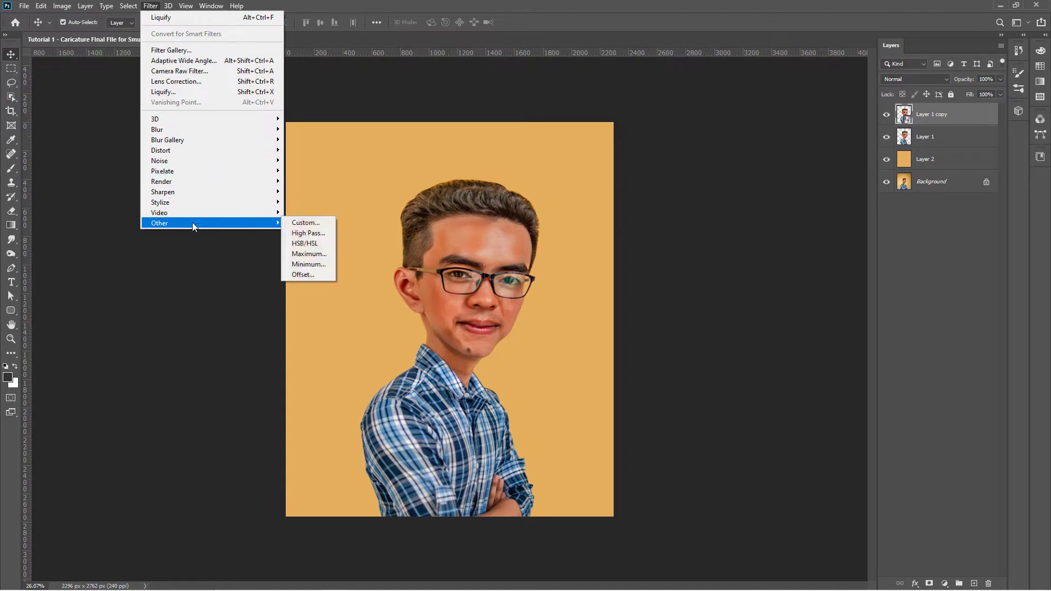
pyautogui.click(309, 233)
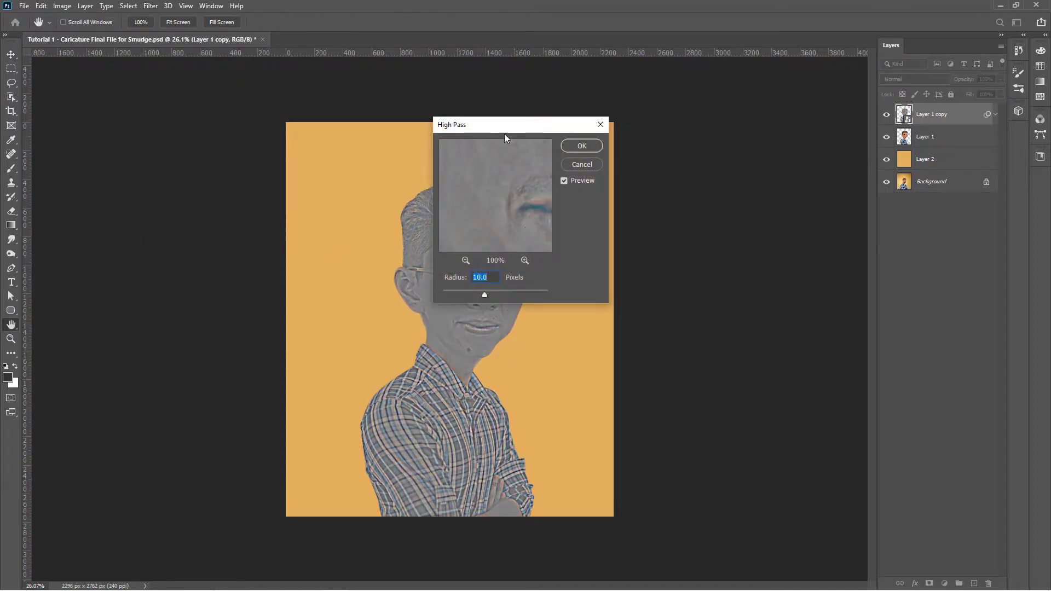
pyautogui.moveTo(504, 133); pyautogui.dragTo(613, 148)
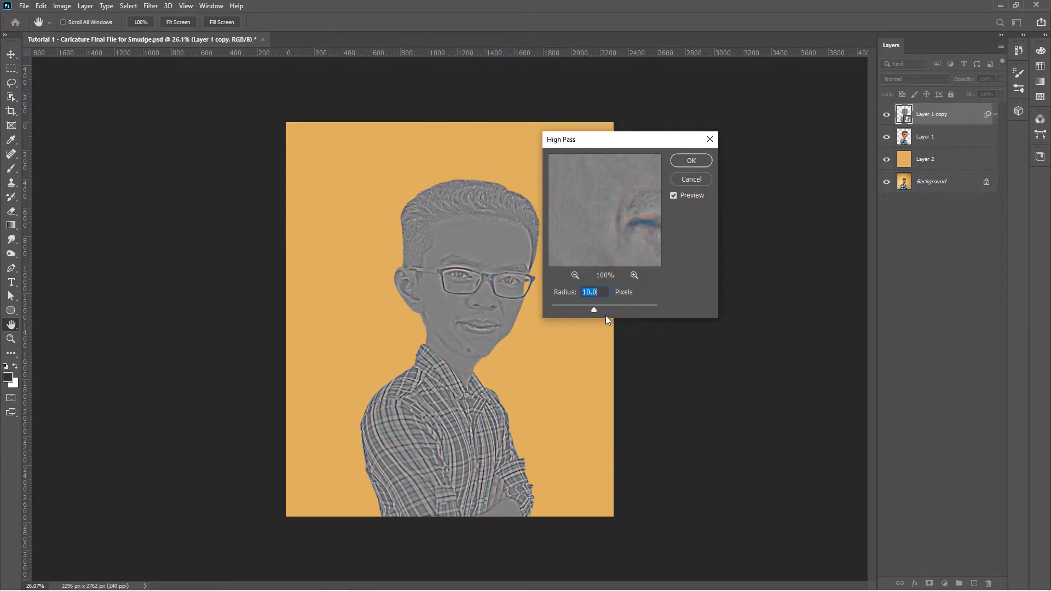
pyautogui.moveTo(592, 316); pyautogui.dragTo(583, 311)
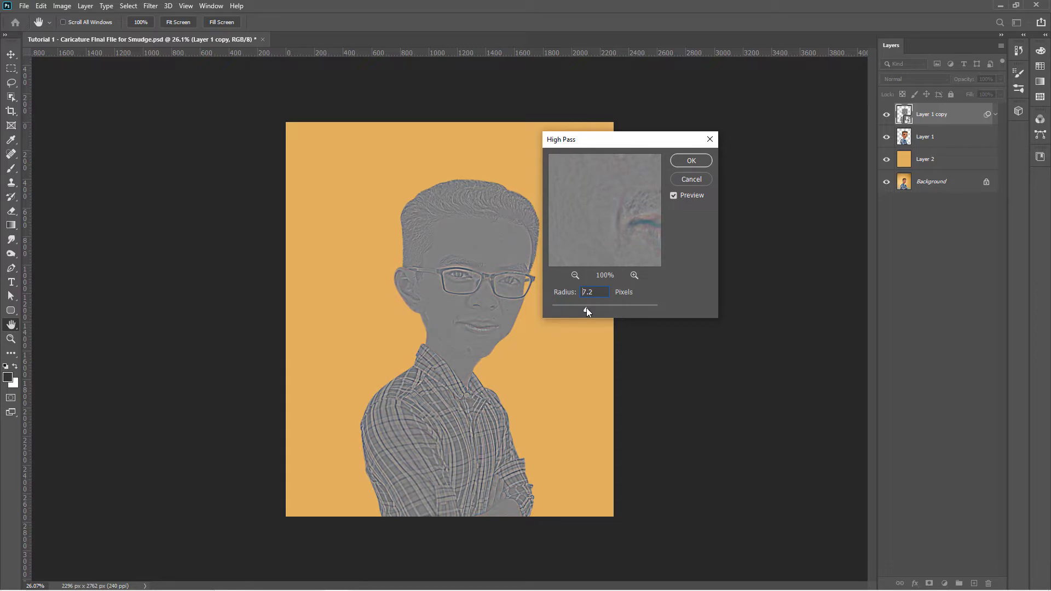
pyautogui.click(589, 312)
pyautogui.click(677, 162)
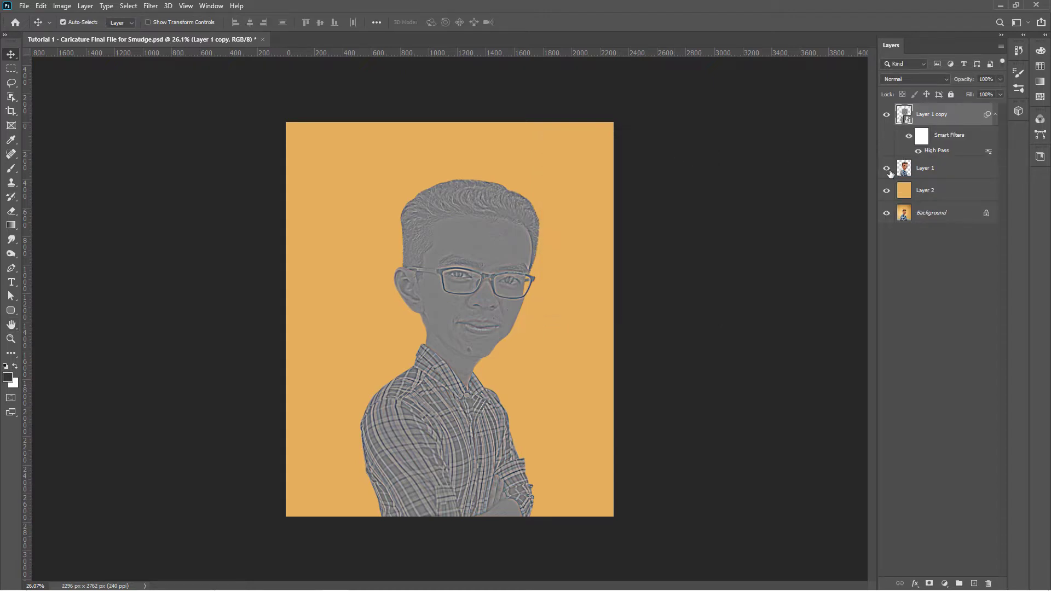
# Step: Set the High Pass layer's blend mode to Overlay
pyautogui.click(919, 79)
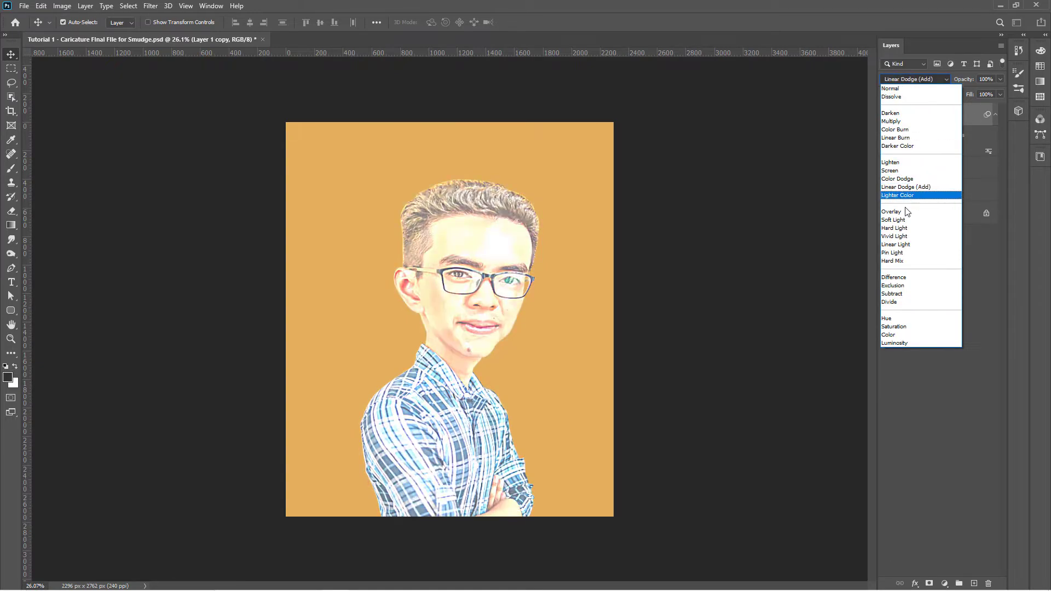
pyautogui.click(902, 213)
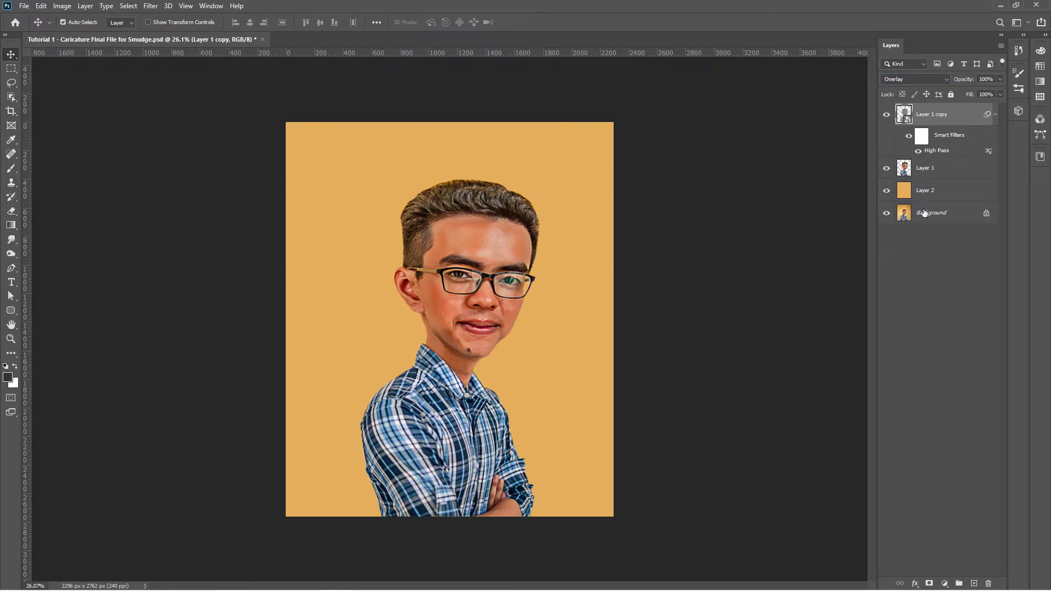
pyautogui.scroll(3, 591, 238)
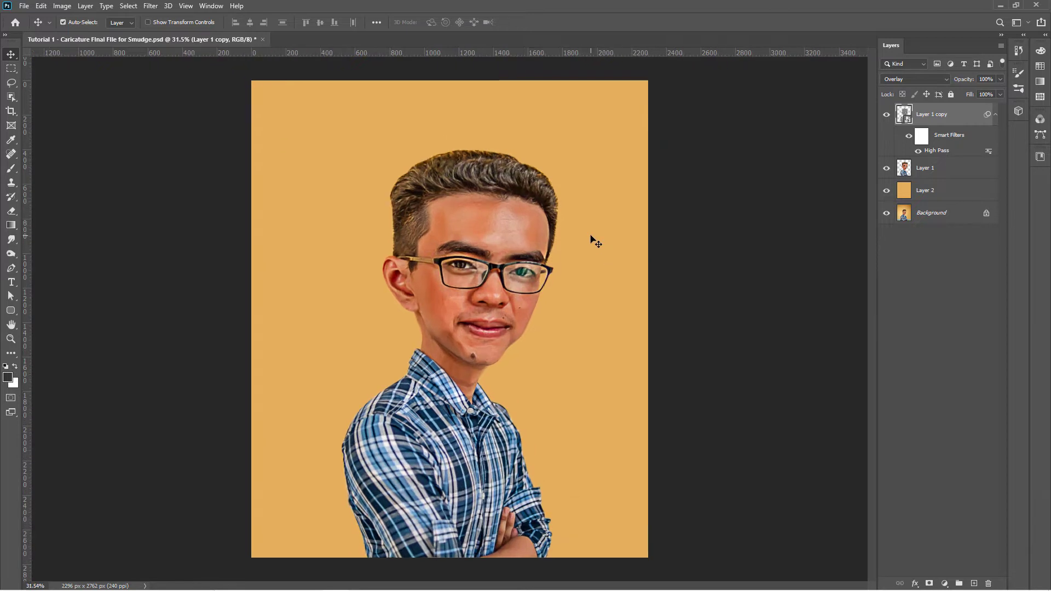
# Step: Duplicate the Overlay copy with Layer 1 and merge the duplicates into one top layer
pyautogui.keyDown('ctrl'); pyautogui.click(932, 171); pyautogui.keyUp('ctrl')
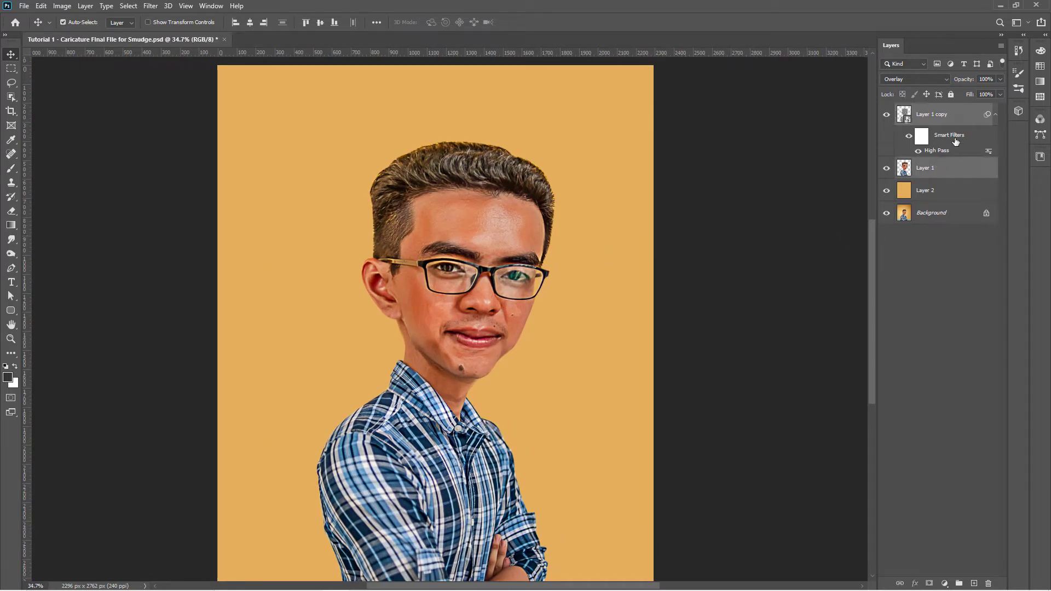
pyautogui.hotkey('ctrl', 'j')
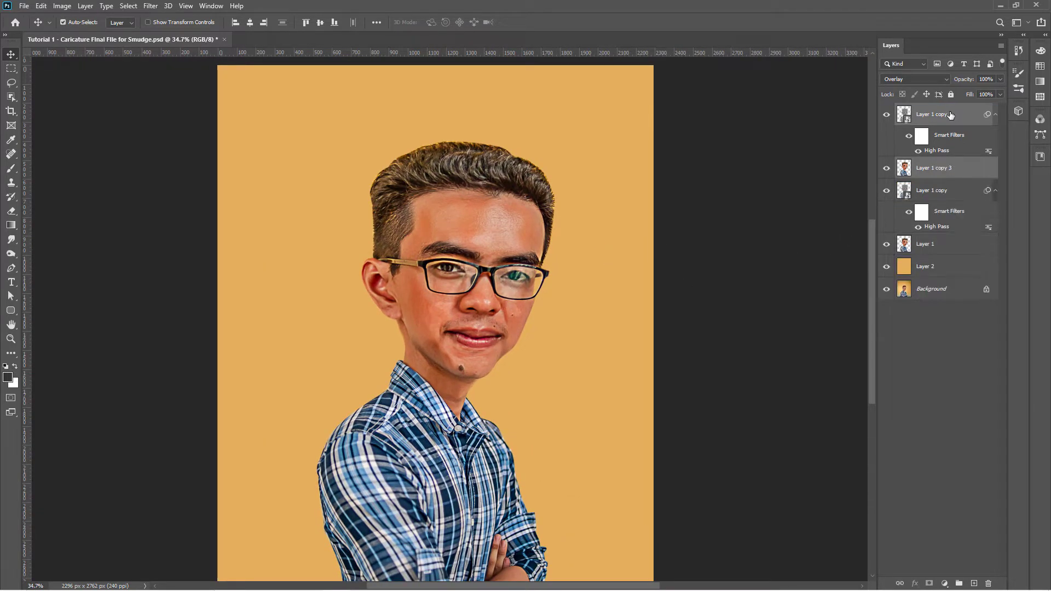
pyautogui.rightClick(951, 115)
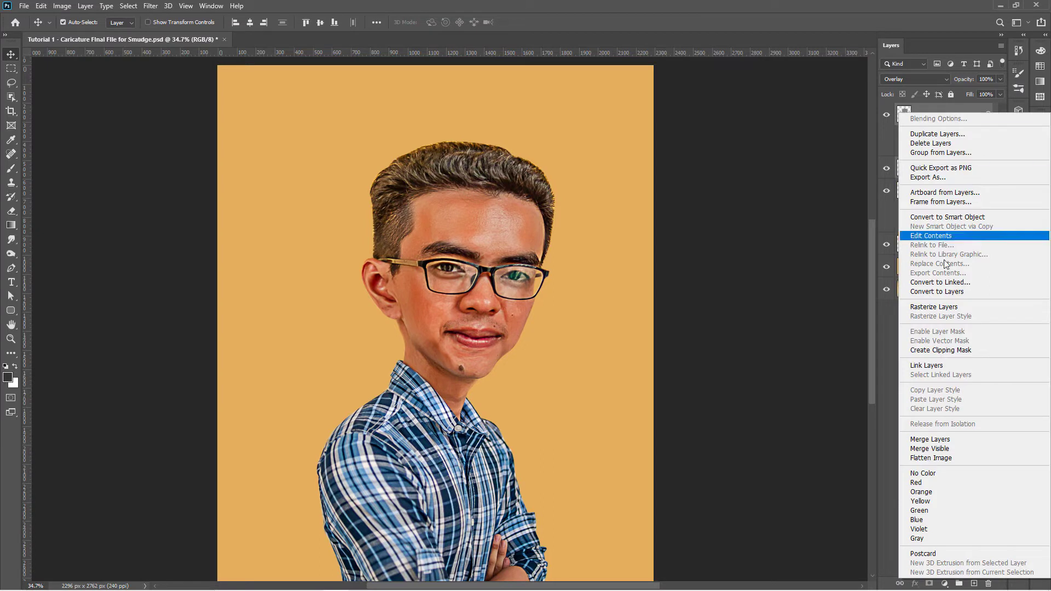
pyautogui.click(944, 441)
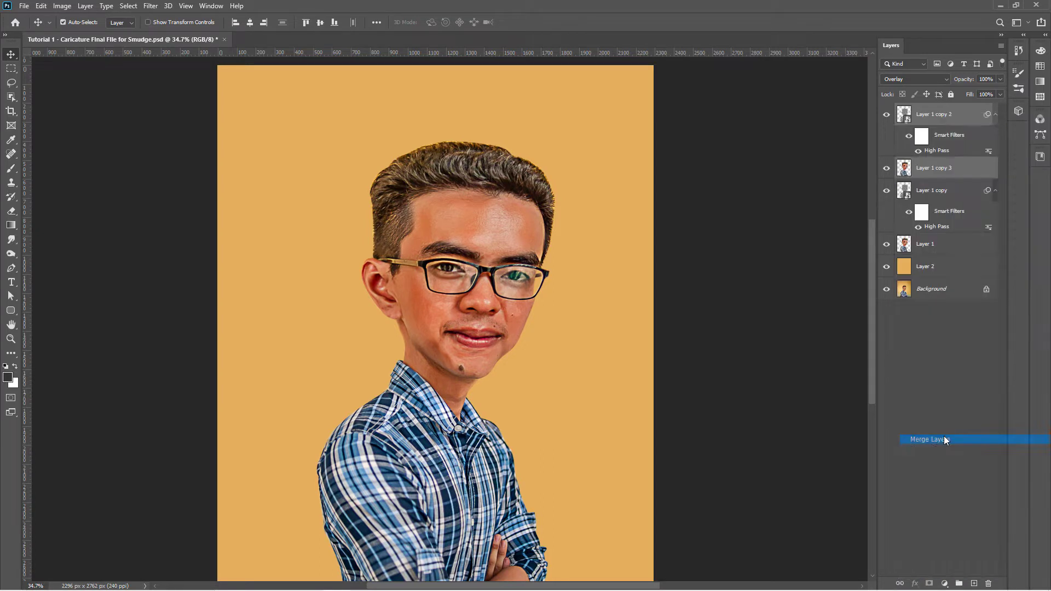
# Step: Lock the merged layer's transparent pixels, hide the Layer 1 copy, and zoom into the face
pyautogui.click(903, 94)
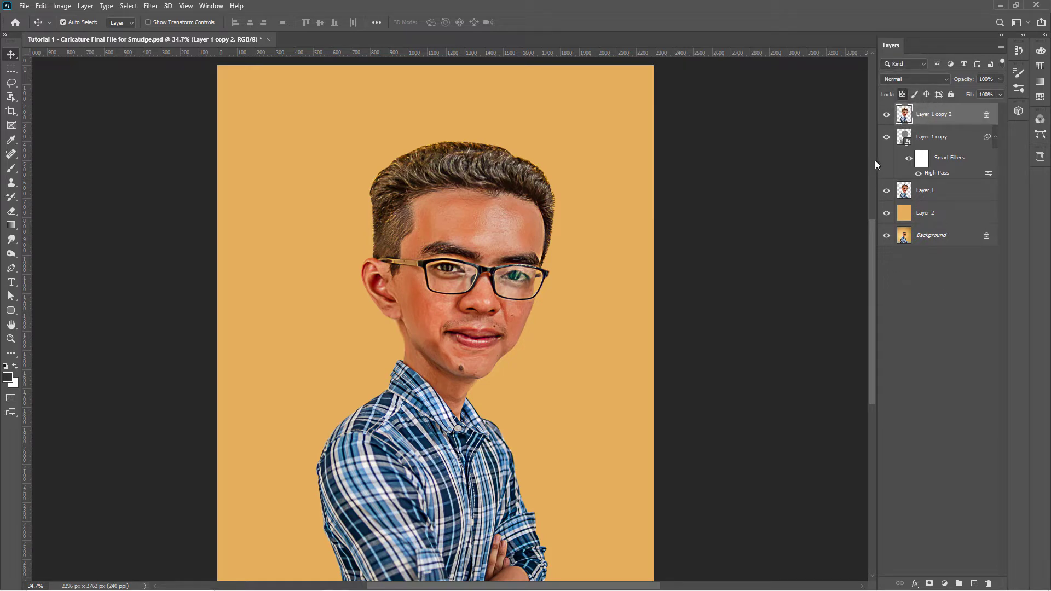
pyautogui.click(887, 137)
pyautogui.press('z')
pyautogui.moveTo(441, 228)
pyautogui.mouseDown()
pyautogui.moveTo(486, 268)
pyautogui.moveTo(471, 268)
pyautogui.mouseUp()
pyautogui.press('v')
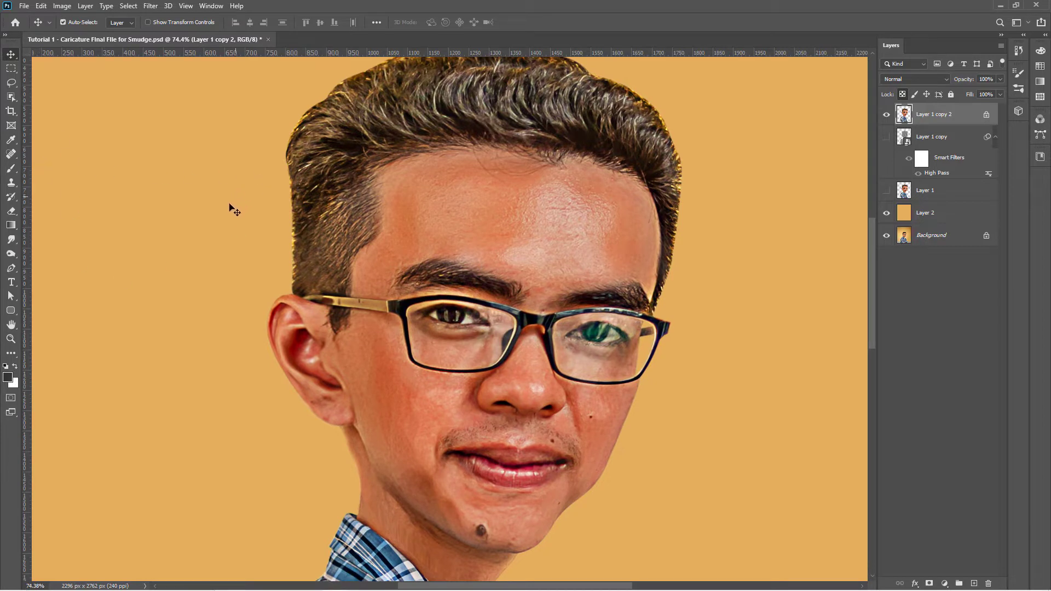
# Step: Load the Smudge tool with the Smudge brush preset enlarged to about 99 pixels
pyautogui.click(12, 240)
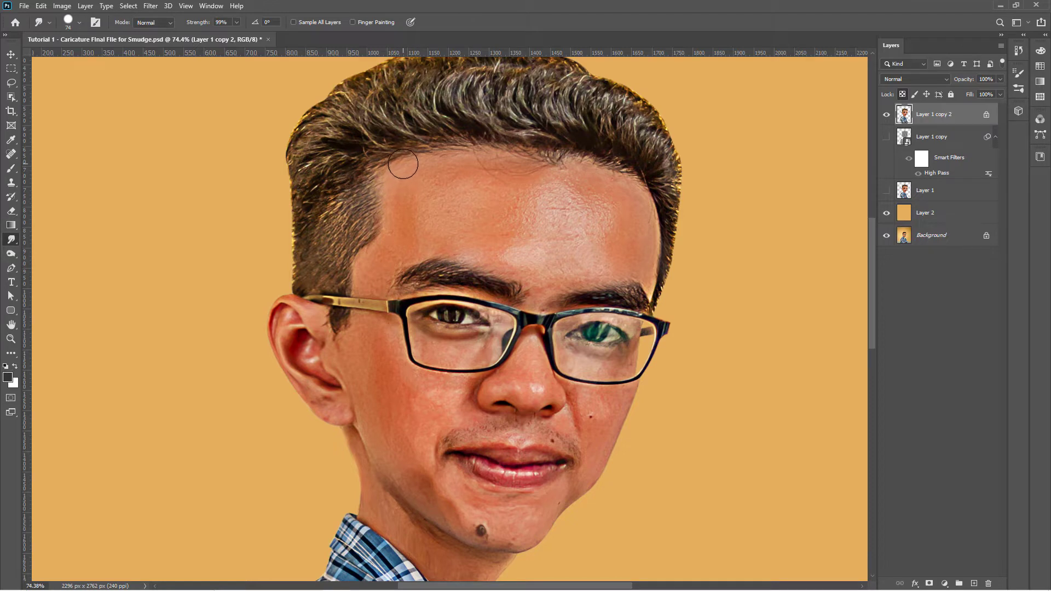
pyautogui.moveTo(407, 159); pyautogui.dragTo(401, 202)
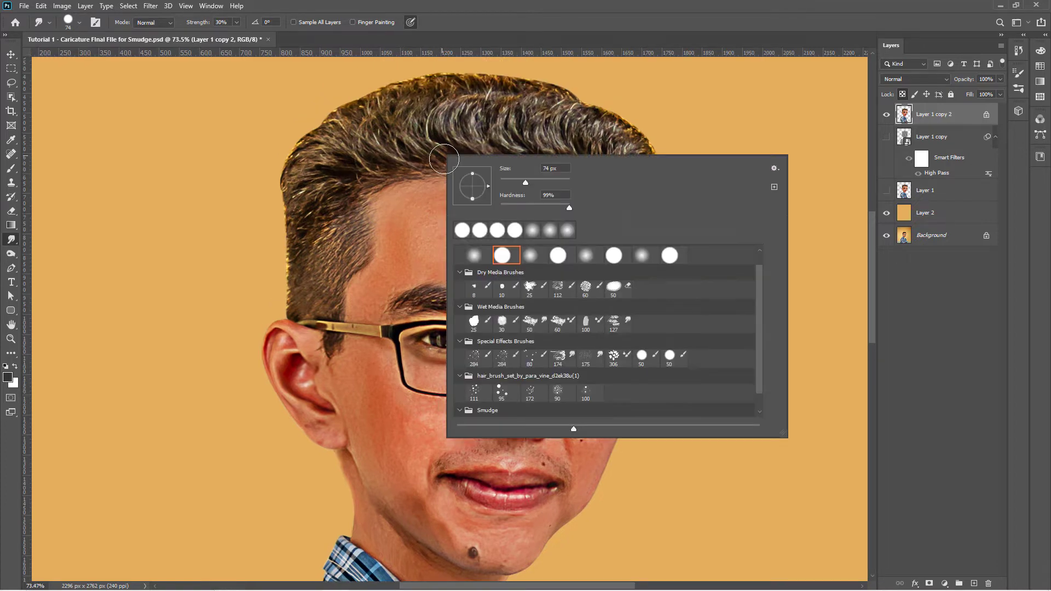
pyautogui.moveTo(760, 295); pyautogui.dragTo(759, 337)
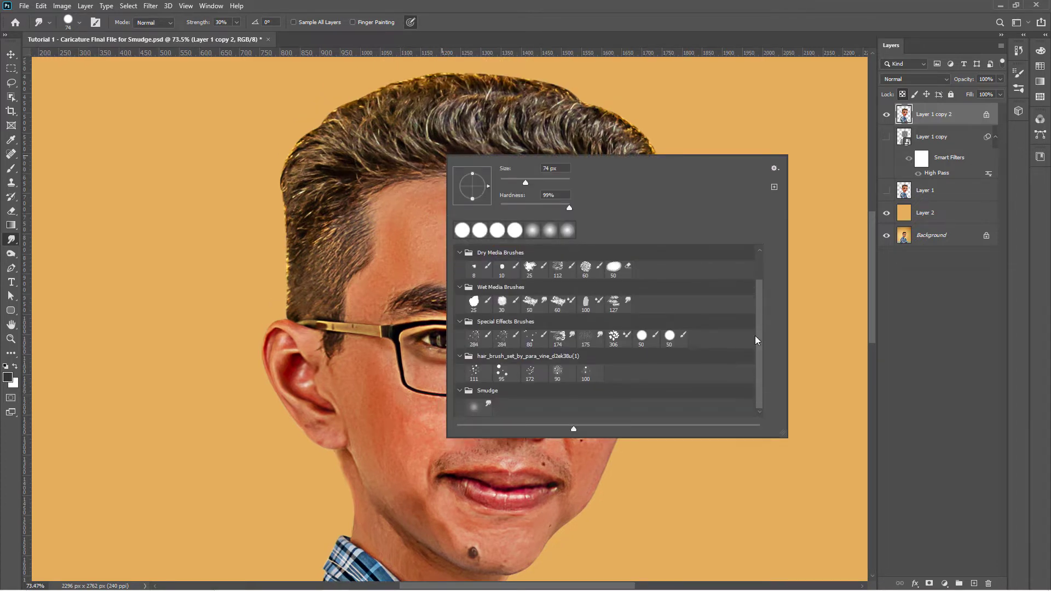
pyautogui.click(475, 407)
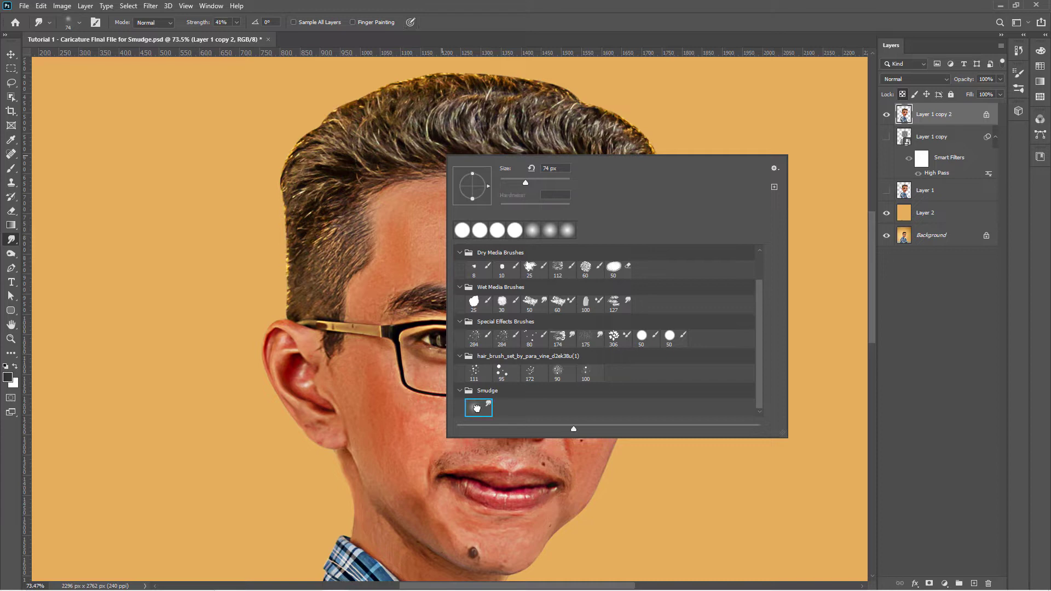
pyautogui.click(403, 250)
pyautogui.moveTo(425, 241); pyautogui.dragTo(424, 235)
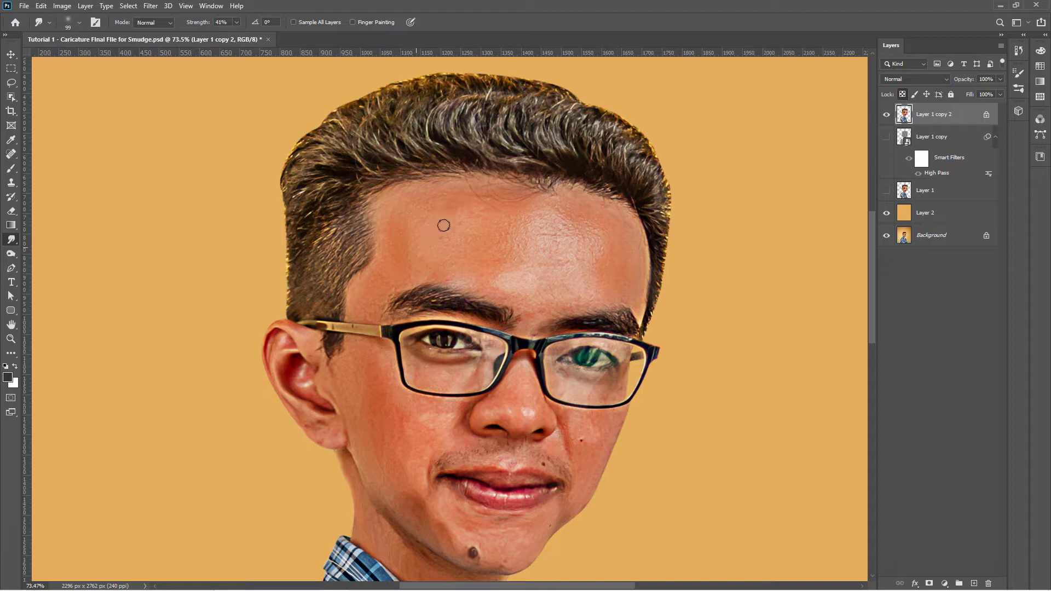
# Step: At 40% smudge strength, smooth the forehead skin up to the hairline in a tilted view
pyautogui.press('4')
pyautogui.press('r')
pyautogui.moveTo(504, 270); pyautogui.dragTo(434, 134)
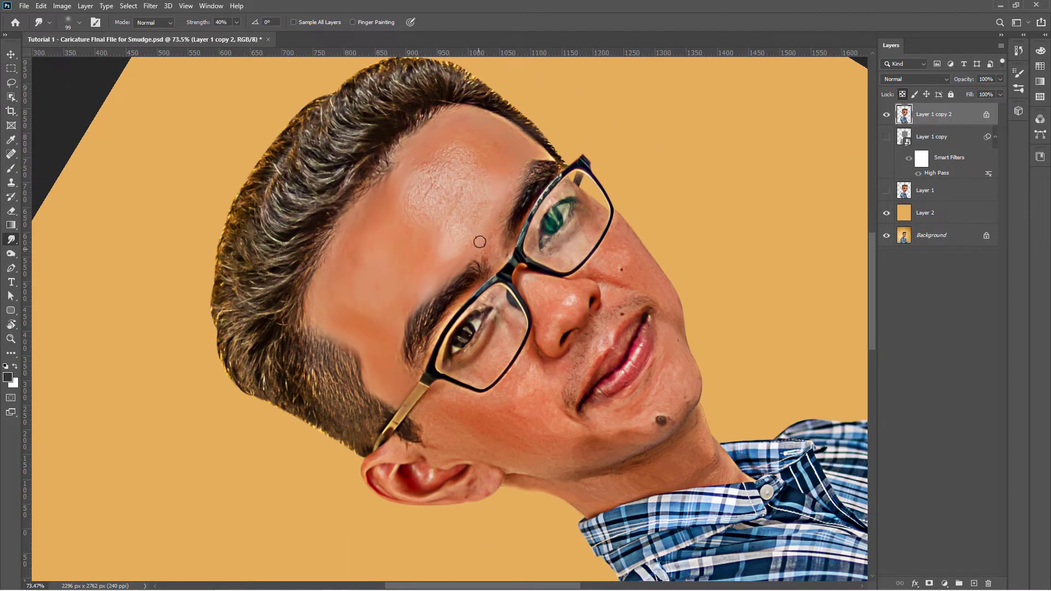
pyautogui.moveTo(478, 242)
pyautogui.mouseDown()
pyautogui.moveTo(458, 164)
pyautogui.moveTo(440, 153)
pyautogui.mouseUp()
pyautogui.press('Escape')
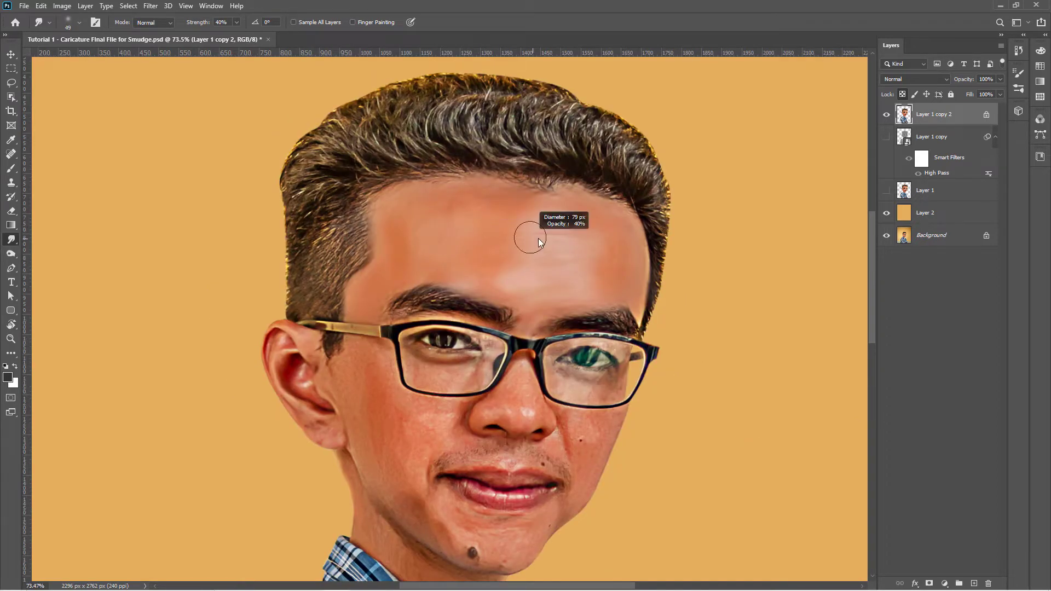
pyautogui.moveTo(485, 229); pyautogui.dragTo(530, 235)
pyautogui.moveTo(559, 194); pyautogui.dragTo(607, 192)
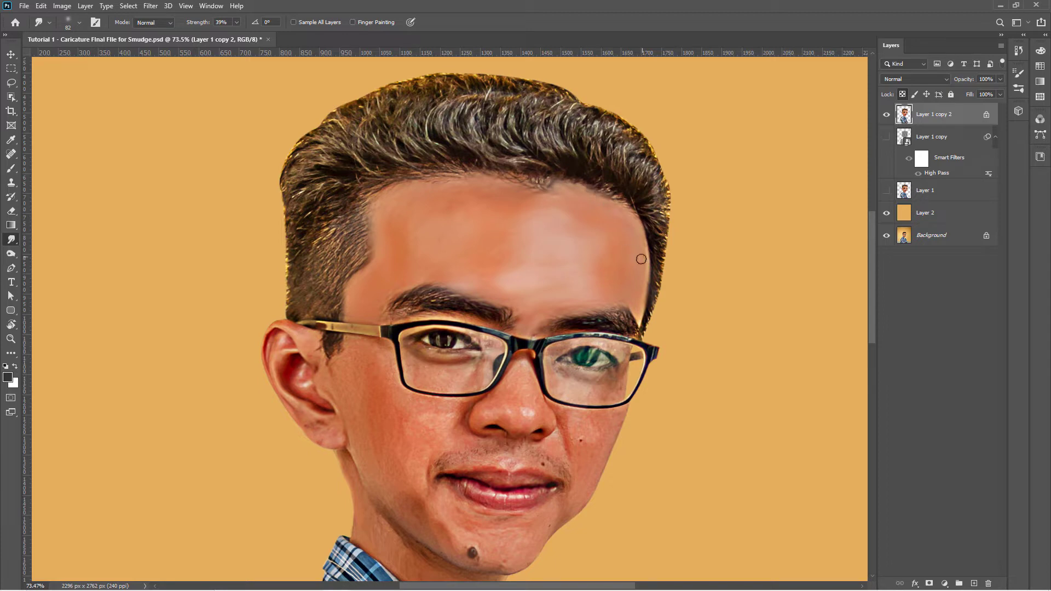
# Step: With a 104-pixel brush, smooth the cheek, blend away the mole by the nose, and soften the lips
pyautogui.moveTo(482, 240); pyautogui.dragTo(395, 224)
pyautogui.press('z')
pyautogui.moveTo(515, 236)
pyautogui.mouseDown()
pyautogui.moveTo(485, 237)
pyautogui.moveTo(570, 230)
pyautogui.mouseUp()
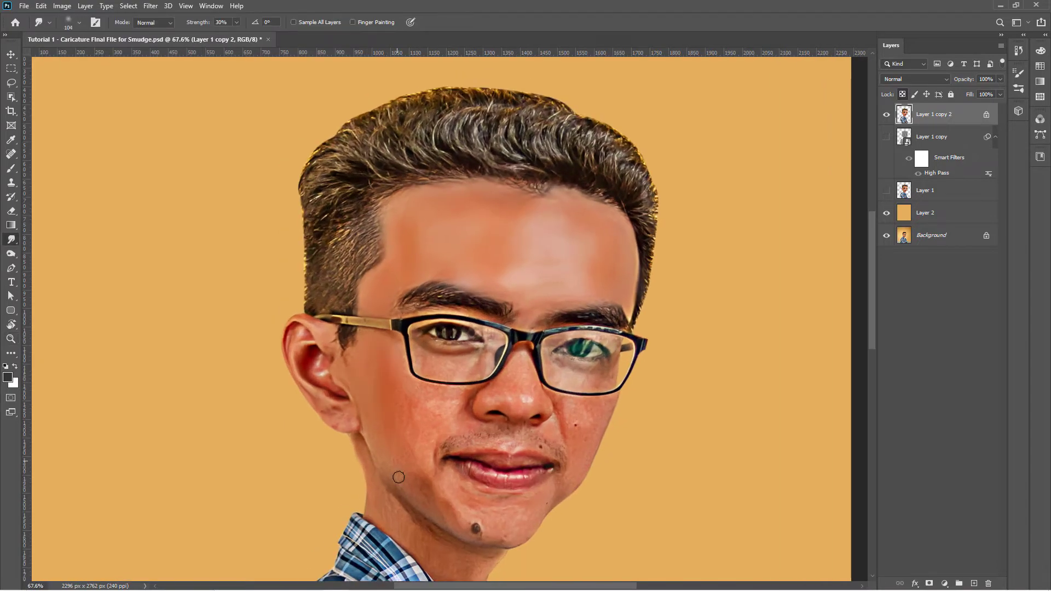
pyautogui.scroll(2, 331, 409)
pyautogui.scroll(1, 504, 521)
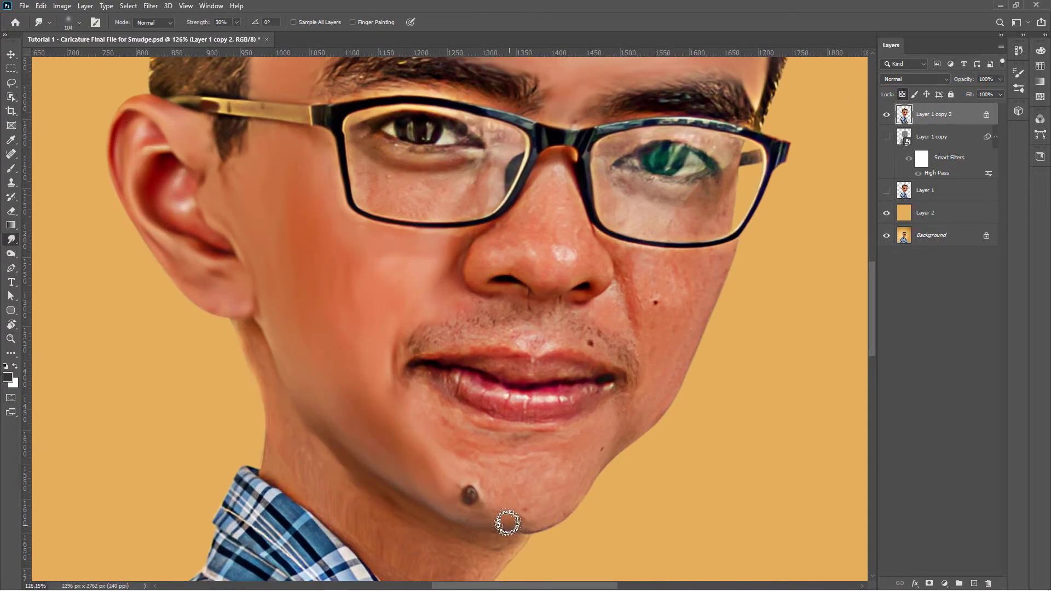
pyautogui.scroll(1, 421, 405)
pyautogui.scroll(-2, 420, 406)
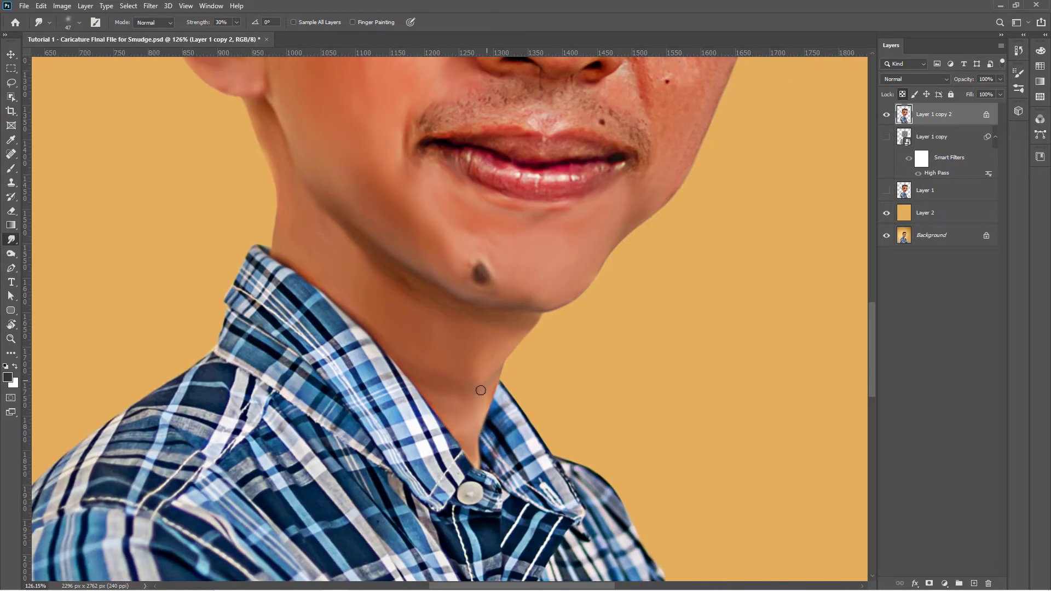
pyautogui.scroll(3, 481, 383)
pyautogui.moveTo(394, 224); pyautogui.dragTo(471, 180)
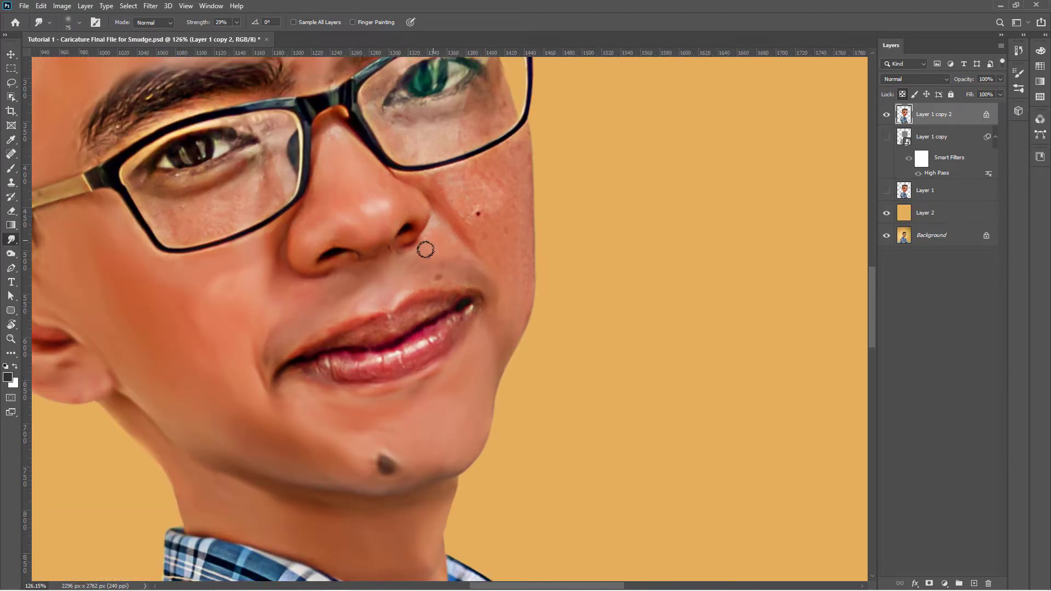
pyautogui.moveTo(424, 258)
pyautogui.mouseDown()
pyautogui.moveTo(449, 183)
pyautogui.moveTo(398, 181)
pyautogui.mouseUp()
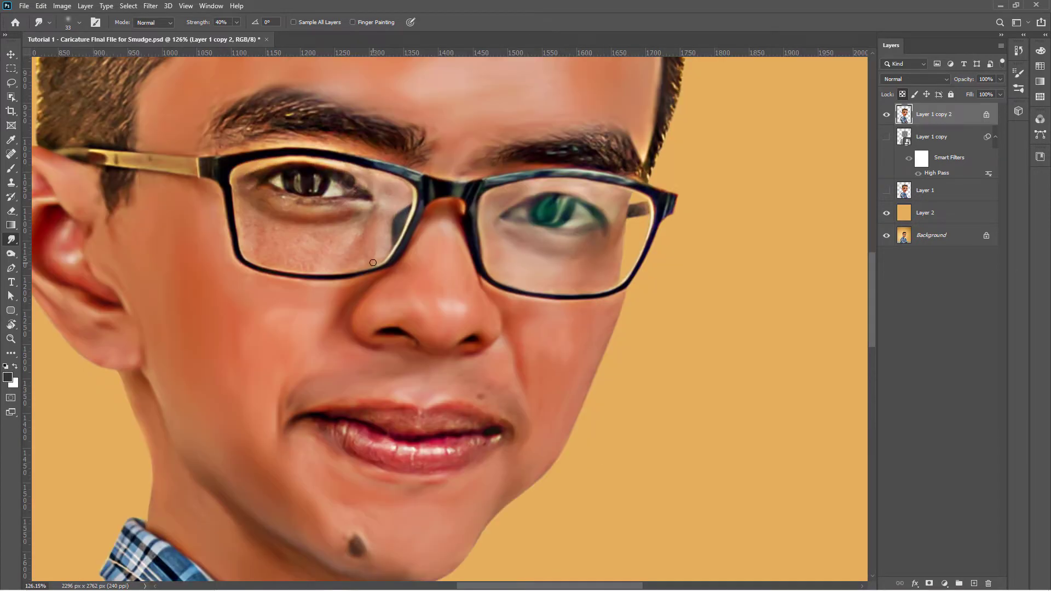
pyautogui.scroll(3, 350, 328)
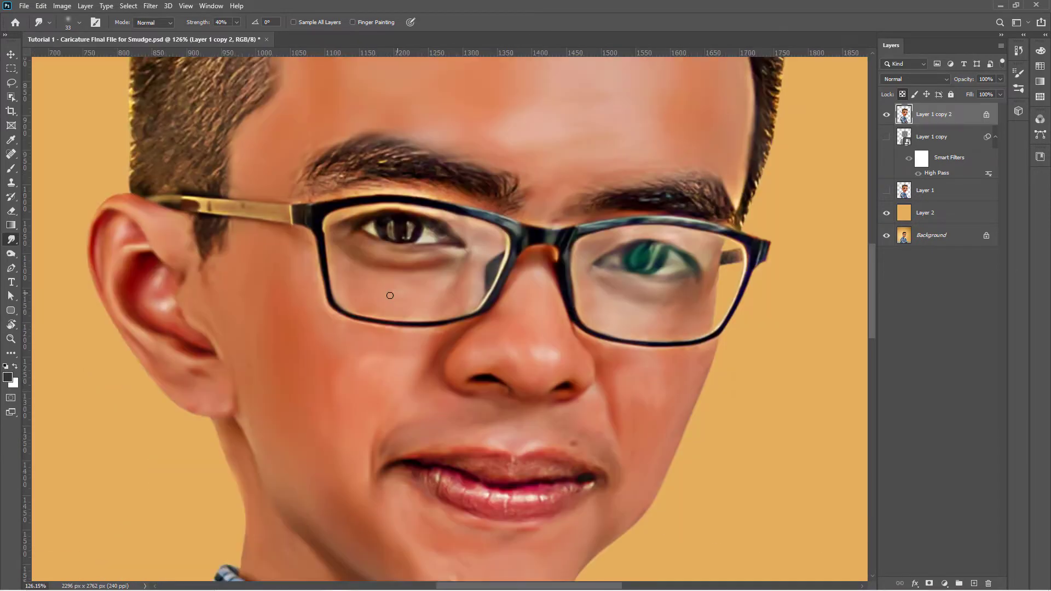
pyautogui.moveTo(340, 361); pyautogui.dragTo(461, 371)
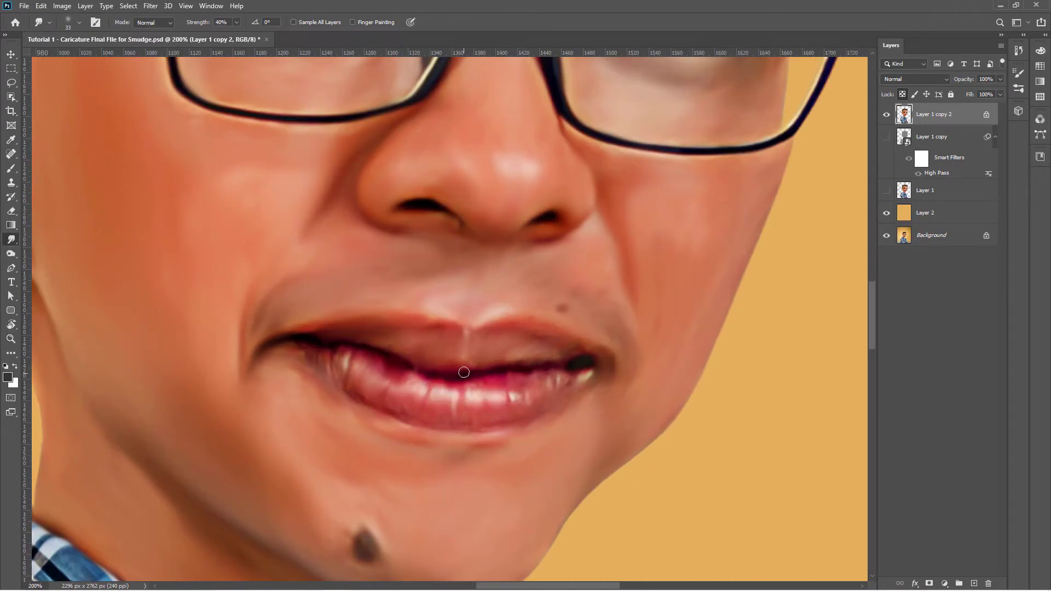
pyautogui.hotkey('ctrl', '0')
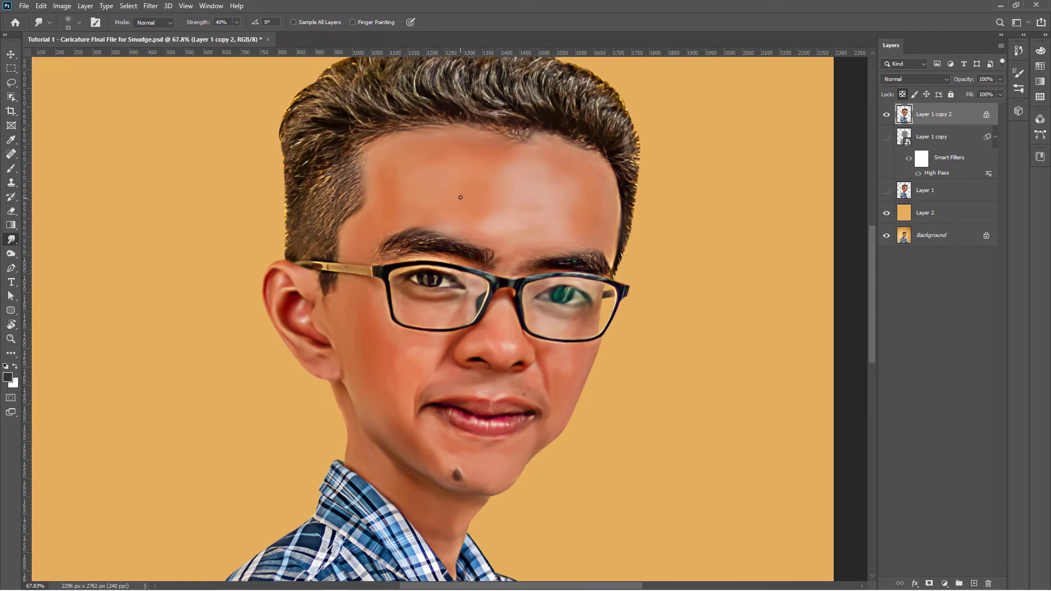
# Step: Load the 100-pixel hair brush and smudge the eyebrow into hair-like strands
pyautogui.rightClick(469, 194)
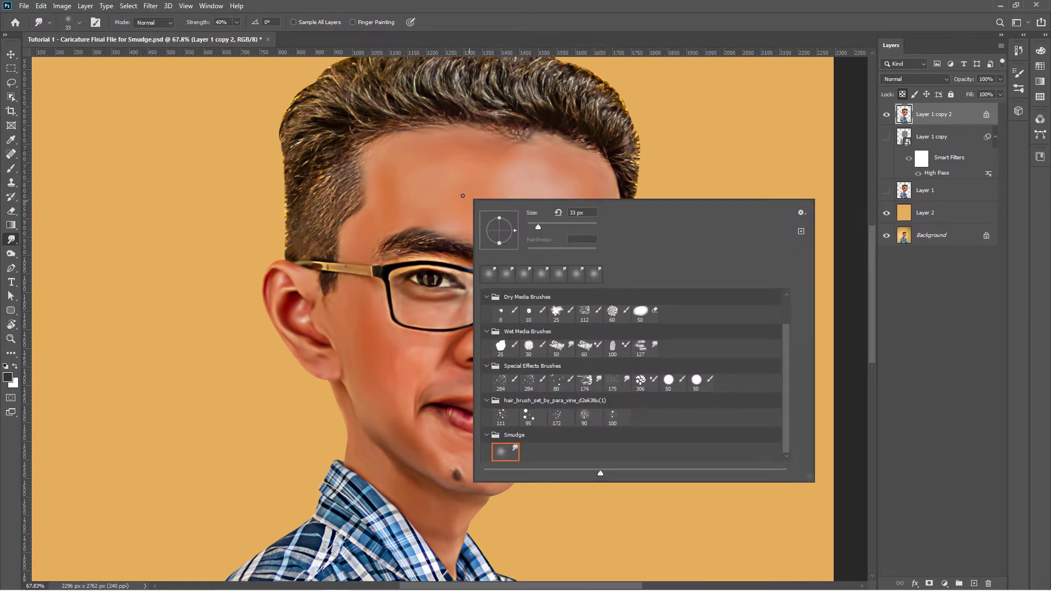
pyautogui.rightClick(449, 193)
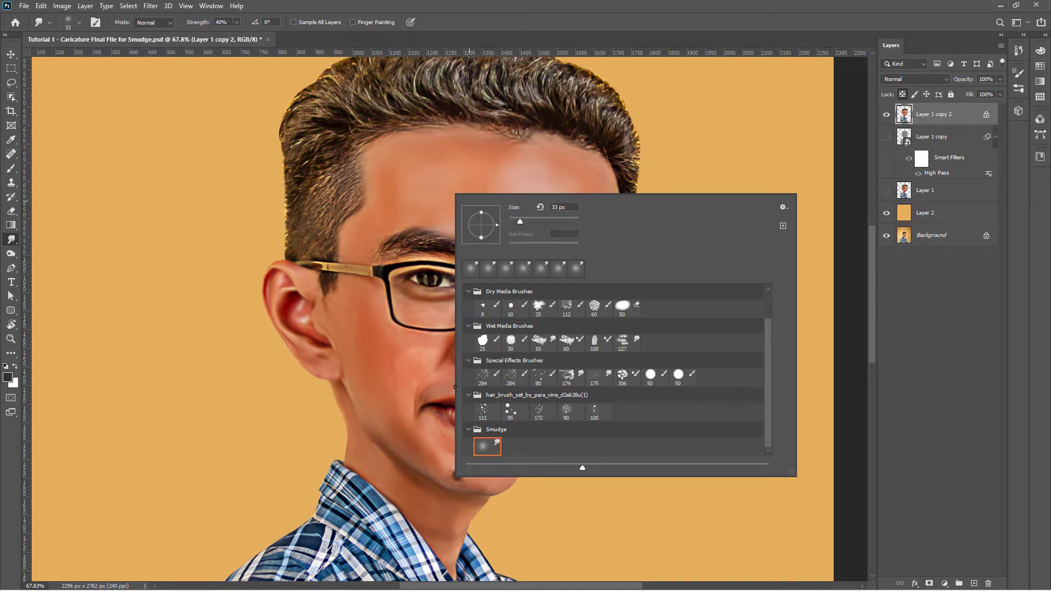
pyautogui.click(595, 409)
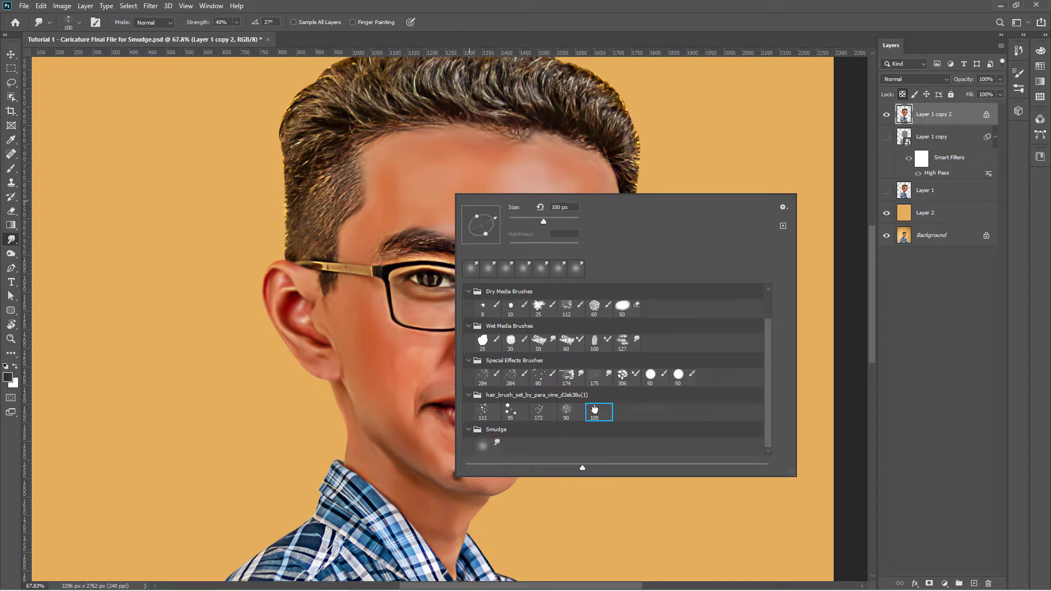
pyautogui.press('Escape')
pyautogui.scroll(3, 568, 235)
pyautogui.scroll(3, 548, 243)
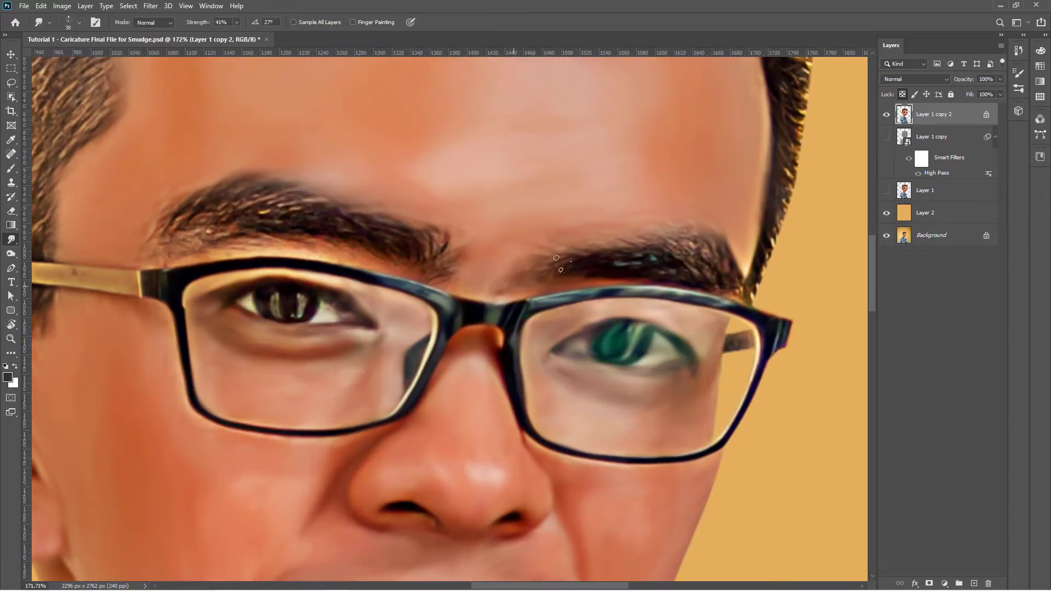
pyautogui.press('r')
pyautogui.moveTo(525, 263); pyautogui.dragTo(383, 323)
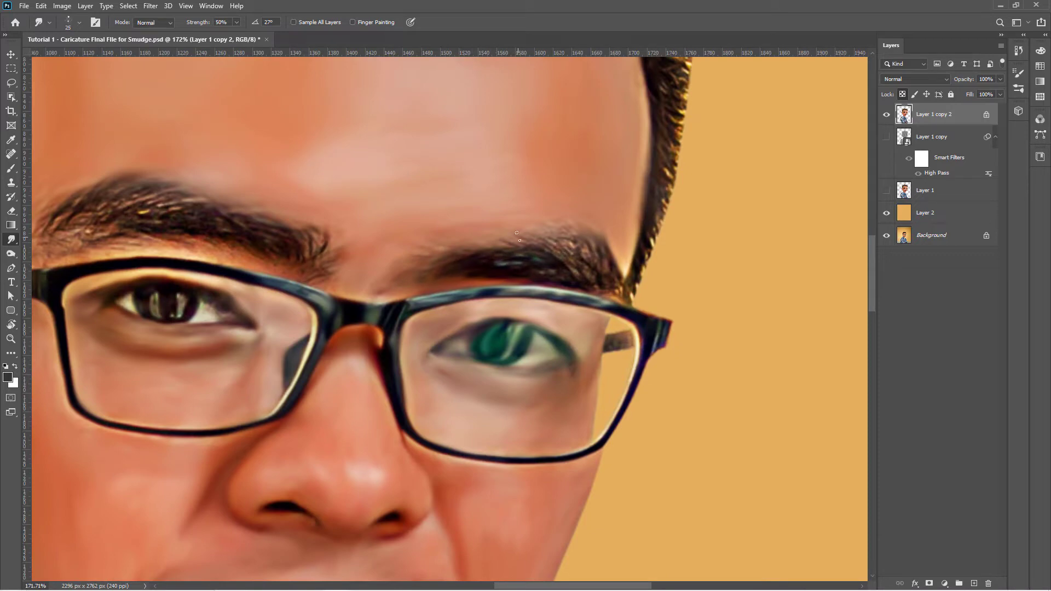
pyautogui.moveTo(583, 219)
pyautogui.mouseDown()
pyautogui.moveTo(596, 266)
pyautogui.moveTo(409, 199)
pyautogui.moveTo(391, 239)
pyautogui.mouseUp()
# Step: At 90% strength, smear the eyebrow's edges and end into soft strokes
pyautogui.press('9')
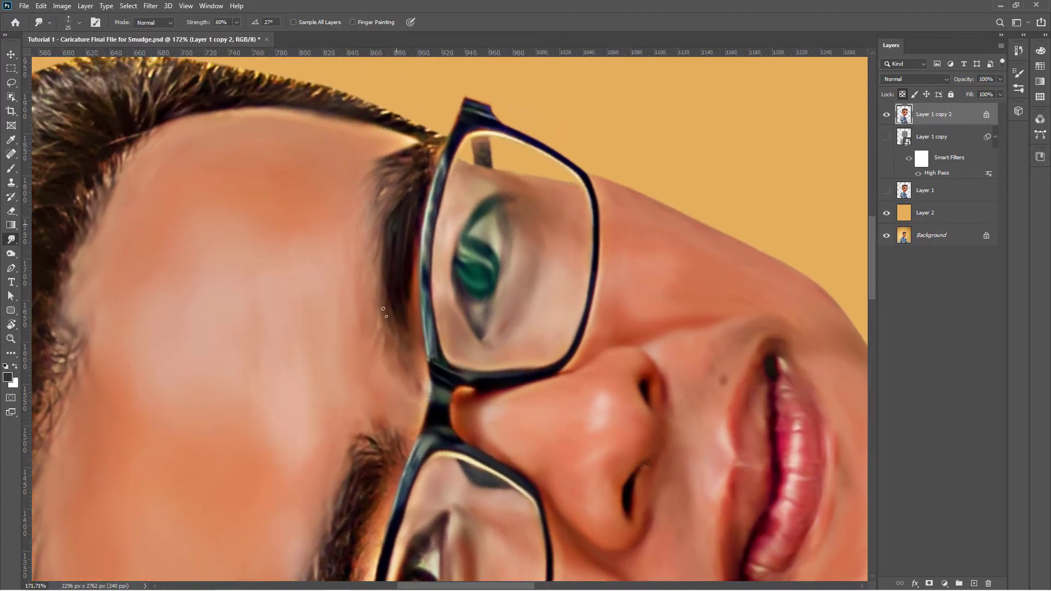
pyautogui.moveTo(383, 309); pyautogui.dragTo(396, 333)
pyautogui.moveTo(377, 235); pyautogui.dragTo(400, 150)
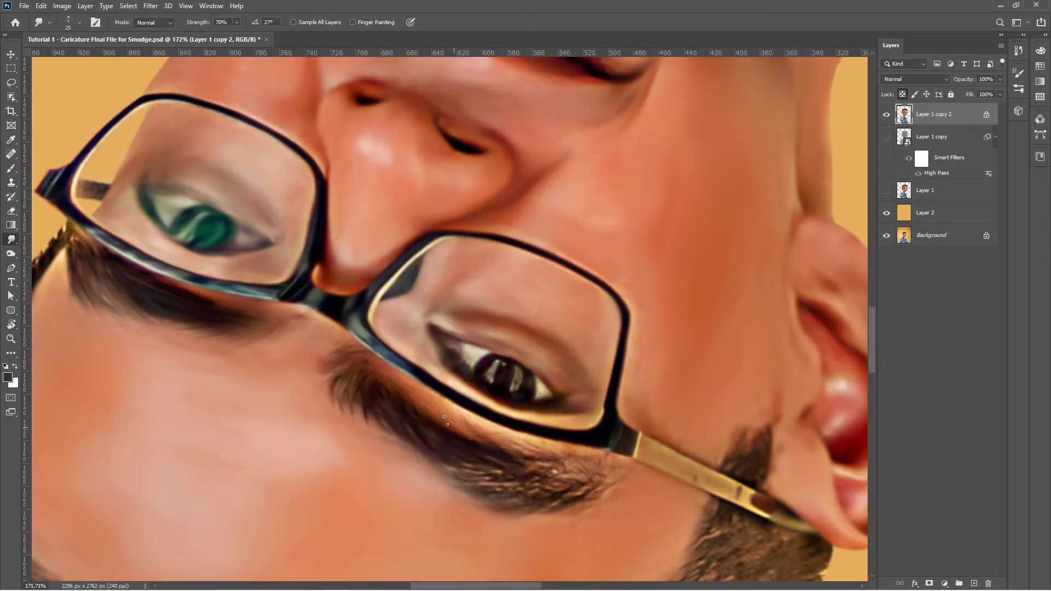
pyautogui.moveTo(548, 454); pyautogui.dragTo(450, 485)
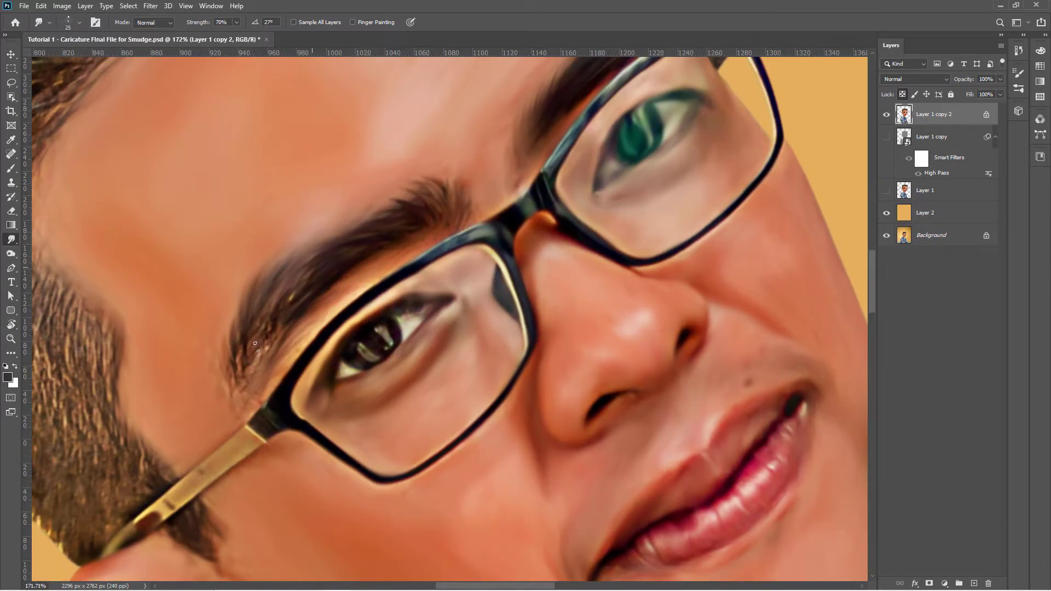
pyautogui.moveTo(279, 309); pyautogui.dragTo(257, 398)
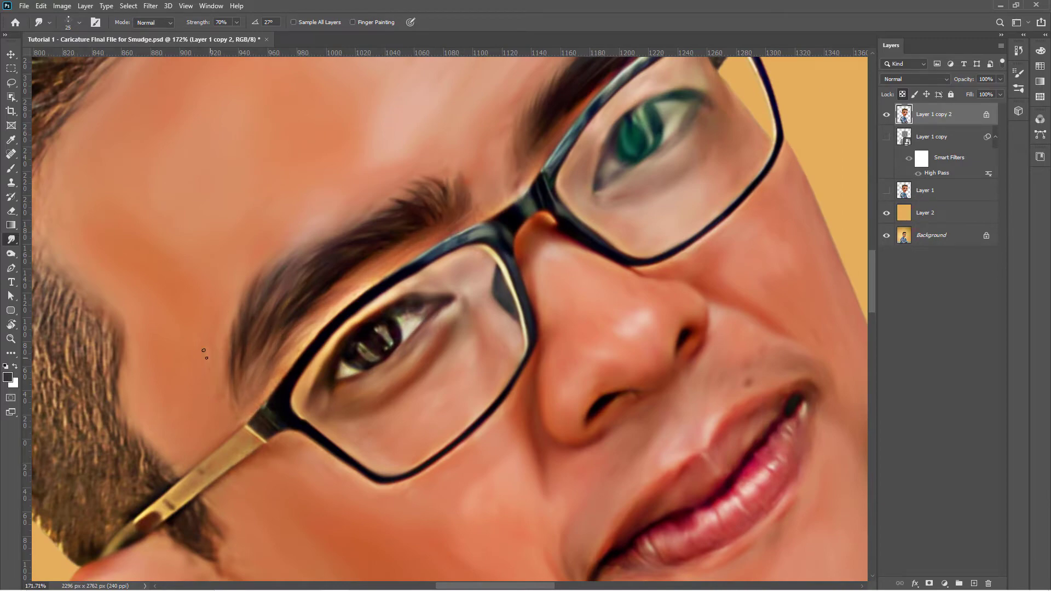
pyautogui.moveTo(338, 212); pyautogui.dragTo(332, 304)
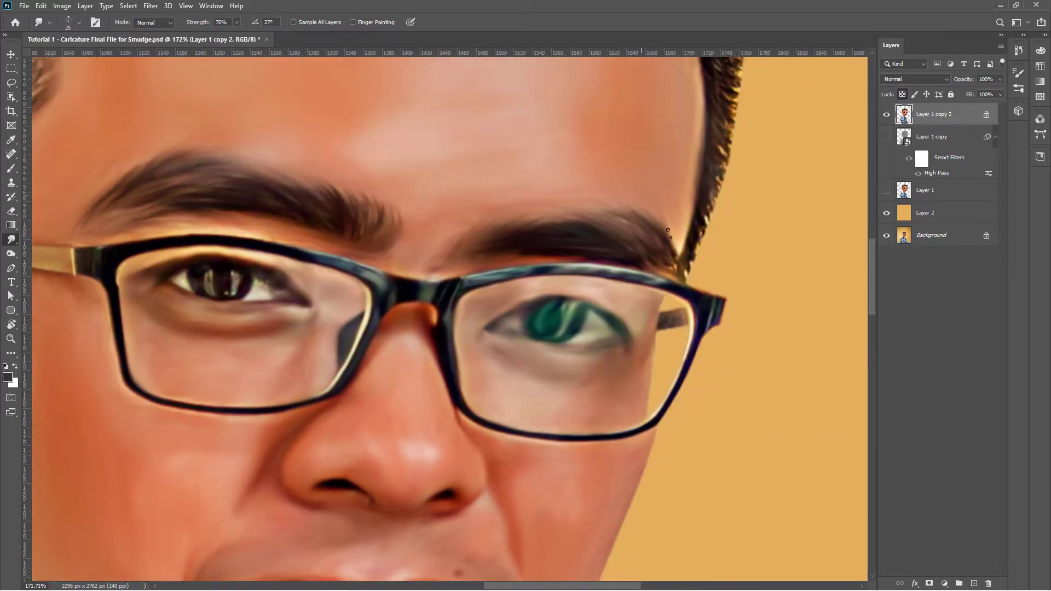
# Step: Smudge the hair above the ear into flowing strands
pyautogui.scroll(-5, 387, 486)
pyautogui.scroll(4, 572, 233)
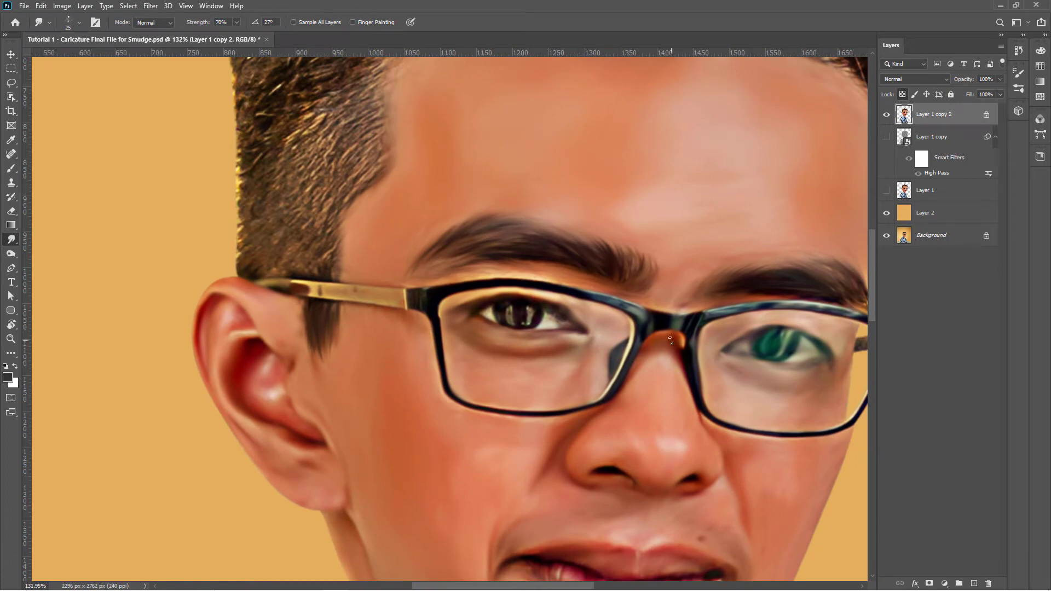
pyautogui.moveTo(670, 339); pyautogui.dragTo(446, 317)
pyautogui.moveTo(444, 176); pyautogui.dragTo(422, 323)
pyautogui.moveTo(492, 340); pyautogui.dragTo(509, 308)
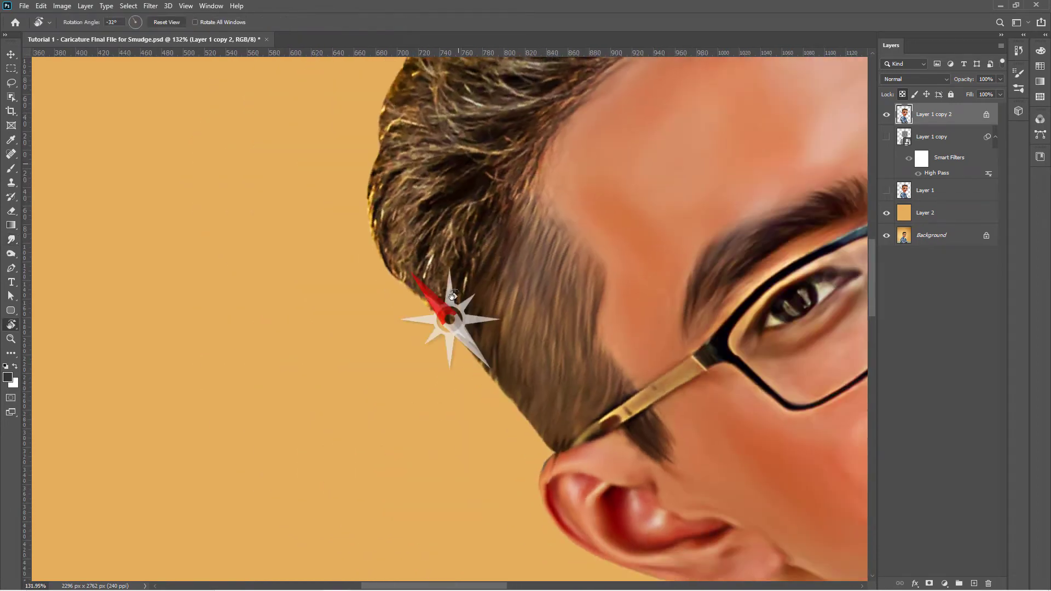
pyautogui.moveTo(498, 270); pyautogui.dragTo(465, 434)
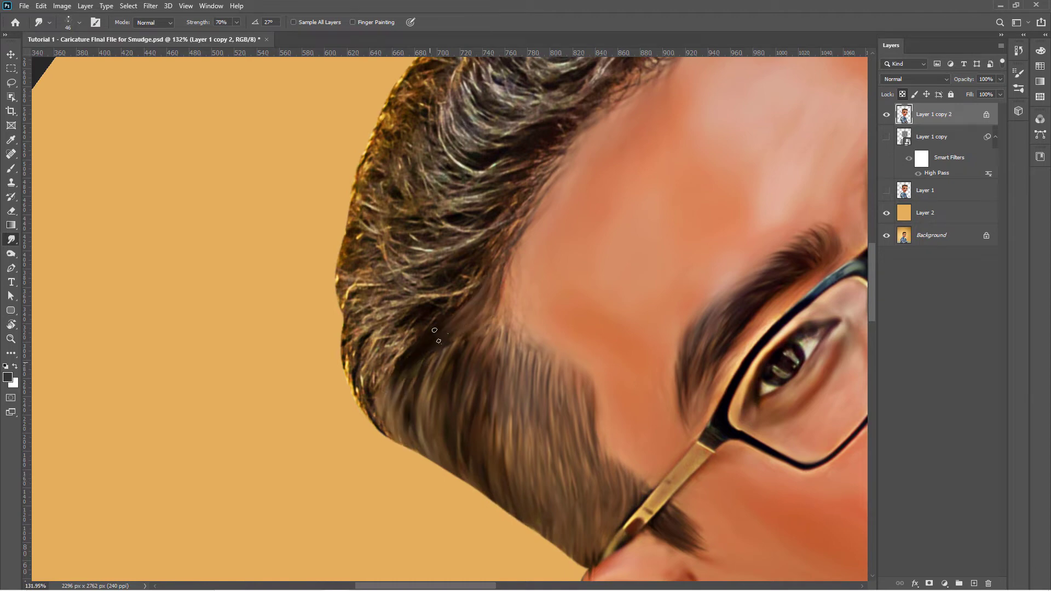
pyautogui.moveTo(490, 475)
pyautogui.mouseDown()
pyautogui.moveTo(542, 334)
pyautogui.moveTo(421, 176)
pyautogui.moveTo(602, 334)
pyautogui.mouseUp()
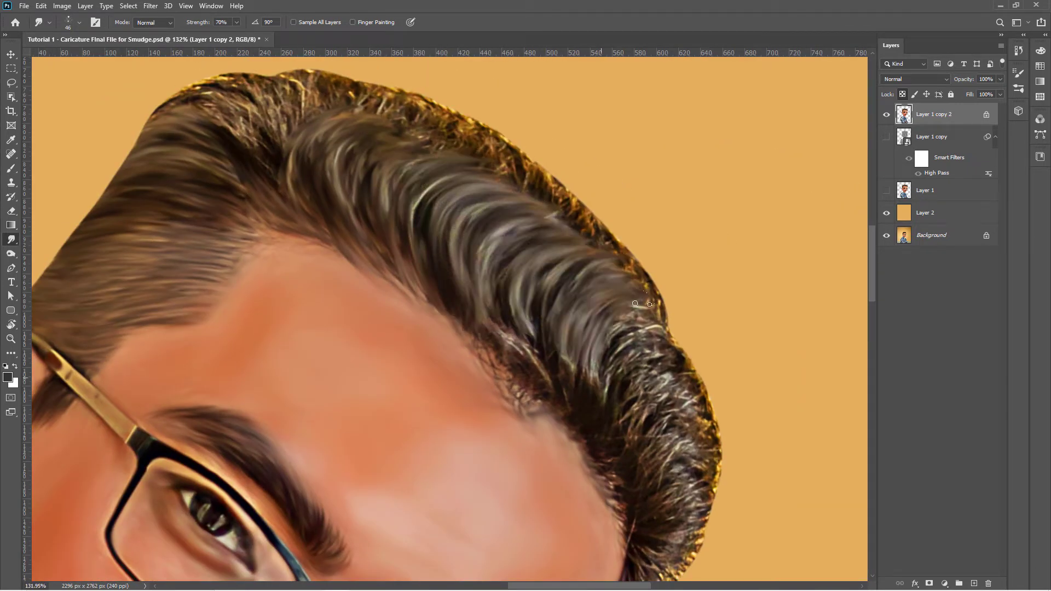
# Step: Smooth the curly crown and right-side hair into flowing strands
pyautogui.moveTo(548, 263); pyautogui.dragTo(507, 350)
pyautogui.moveTo(516, 419)
pyautogui.mouseDown()
pyautogui.moveTo(573, 301)
pyautogui.moveTo(624, 334)
pyautogui.mouseUp()
pyautogui.moveTo(608, 284)
pyautogui.mouseDown()
pyautogui.moveTo(651, 229)
pyautogui.moveTo(665, 328)
pyautogui.mouseUp()
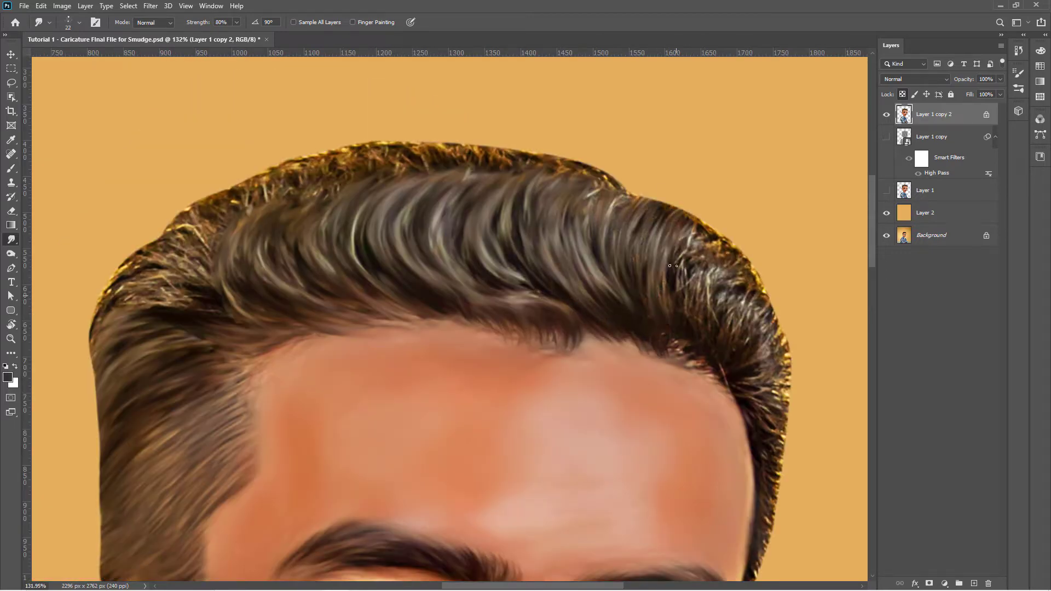
pyautogui.moveTo(690, 219); pyautogui.dragTo(707, 344)
pyautogui.moveTo(665, 296); pyautogui.dragTo(700, 381)
pyautogui.moveTo(698, 219); pyautogui.dragTo(717, 386)
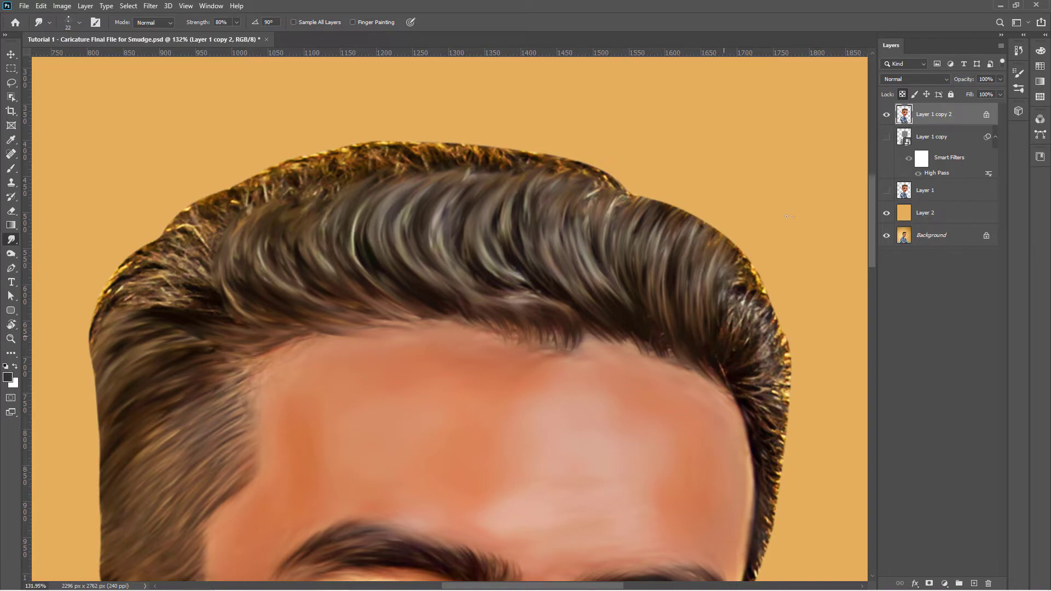
pyautogui.moveTo(728, 252); pyautogui.dragTo(763, 326)
pyautogui.moveTo(547, 329)
pyautogui.mouseDown()
pyautogui.moveTo(451, 359)
pyautogui.moveTo(501, 296)
pyautogui.mouseUp()
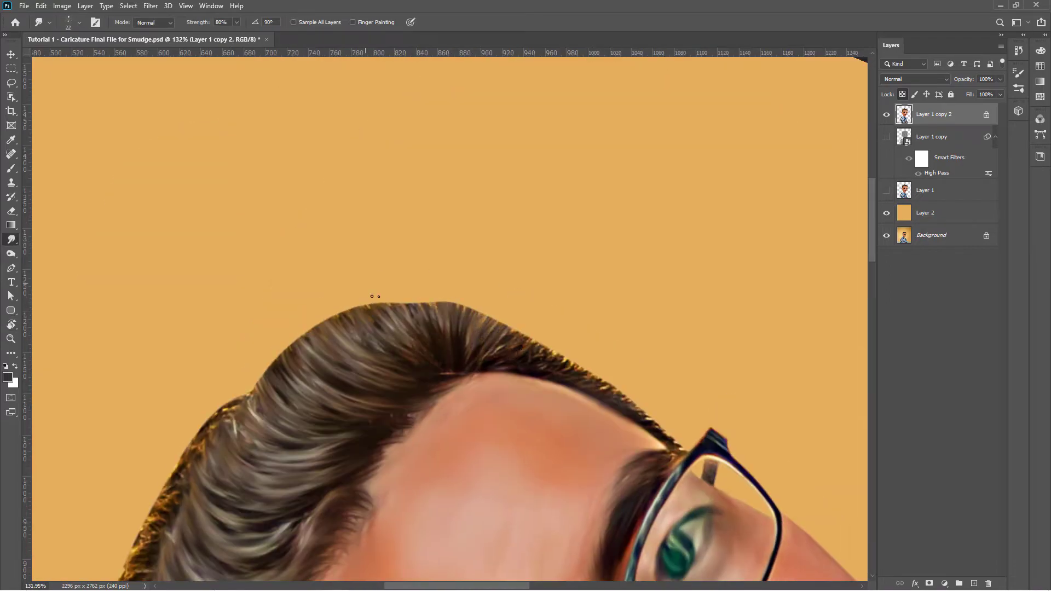
pyautogui.press('Escape')
# Step: Reshape the back hair's edge and re-smudge the strands downward
pyautogui.moveTo(451, 450)
pyautogui.mouseDown()
pyautogui.moveTo(637, 341)
pyautogui.moveTo(383, 383)
pyautogui.moveTo(383, 466)
pyautogui.mouseUp()
pyautogui.moveTo(355, 400); pyautogui.dragTo(295, 326)
pyautogui.moveTo(463, 398)
pyautogui.mouseDown()
pyautogui.moveTo(353, 448)
pyautogui.moveTo(222, 427)
pyautogui.mouseUp()
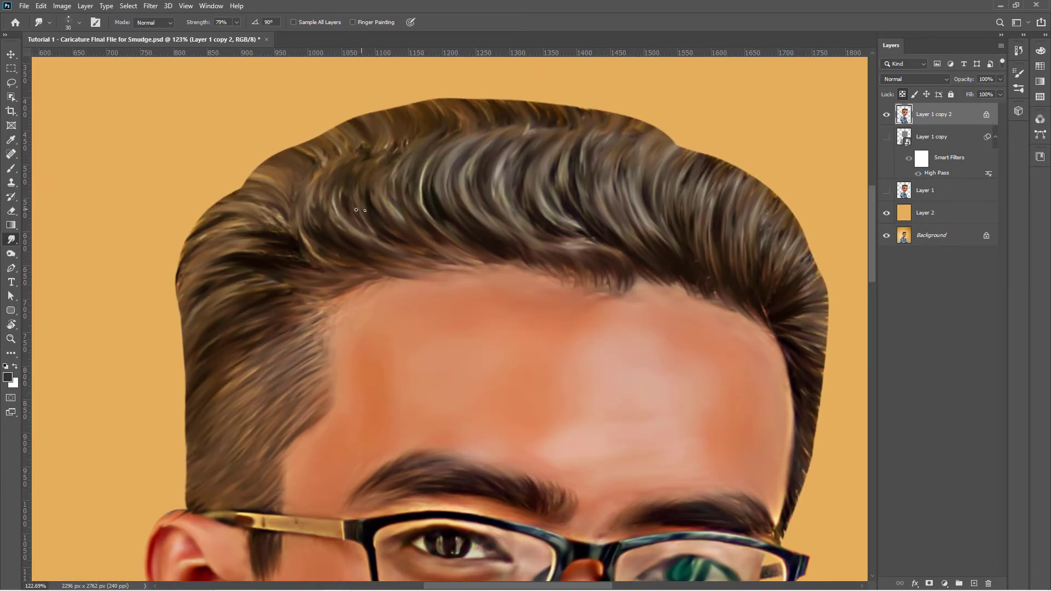
pyautogui.moveTo(534, 161); pyautogui.dragTo(569, 227)
pyautogui.moveTo(583, 143); pyautogui.dragTo(597, 233)
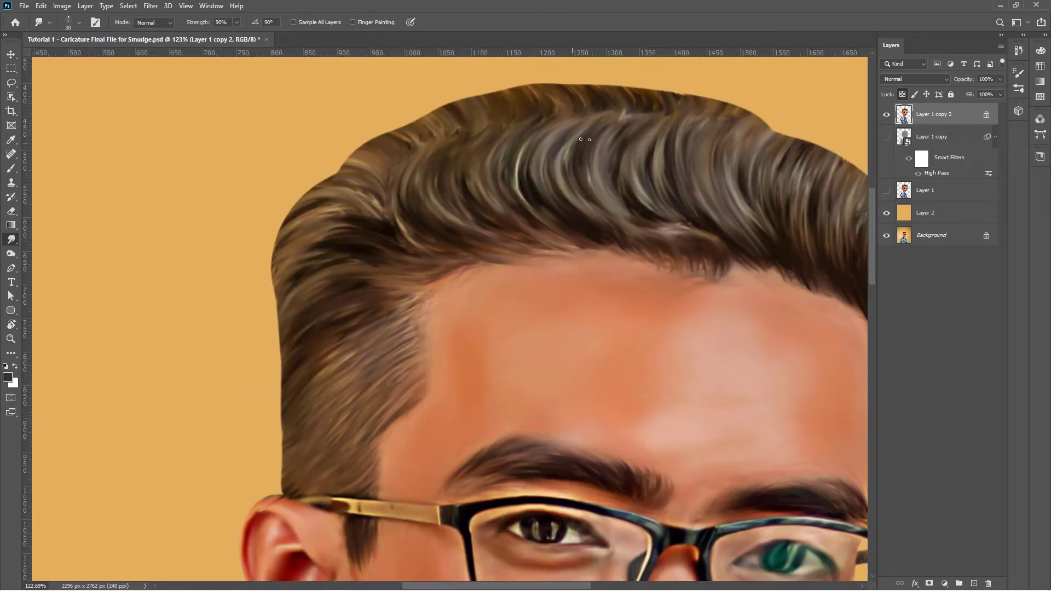
# Step: Smooth the hair strands across the top of the head
pyautogui.moveTo(547, 147); pyautogui.dragTo(482, 230)
pyautogui.moveTo(493, 191); pyautogui.dragTo(438, 238)
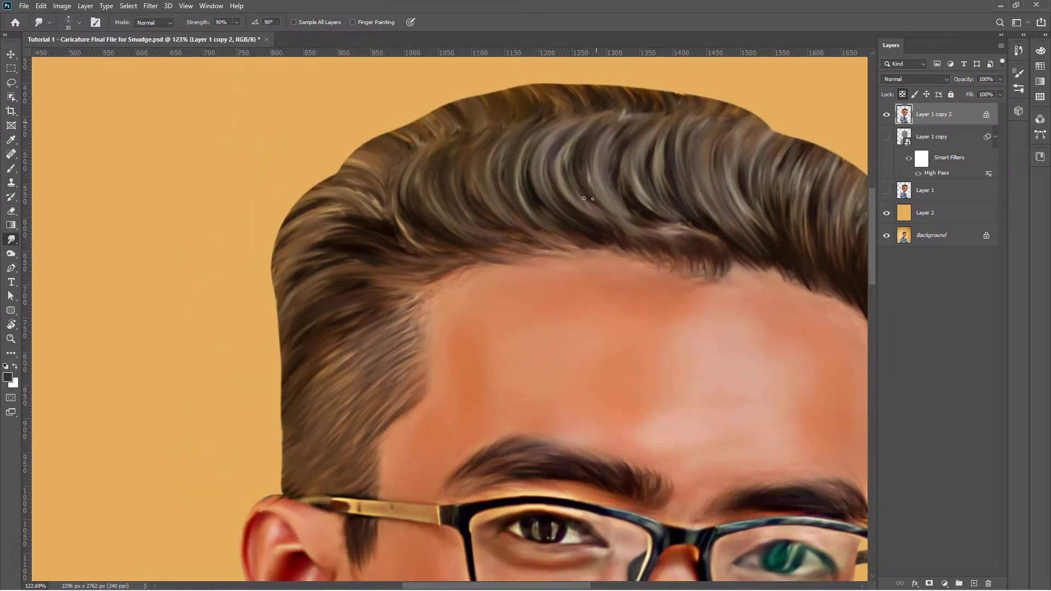
pyautogui.moveTo(572, 136); pyautogui.dragTo(630, 219)
pyautogui.moveTo(627, 179); pyautogui.dragTo(684, 221)
pyautogui.hscroll(3, 712, 197)
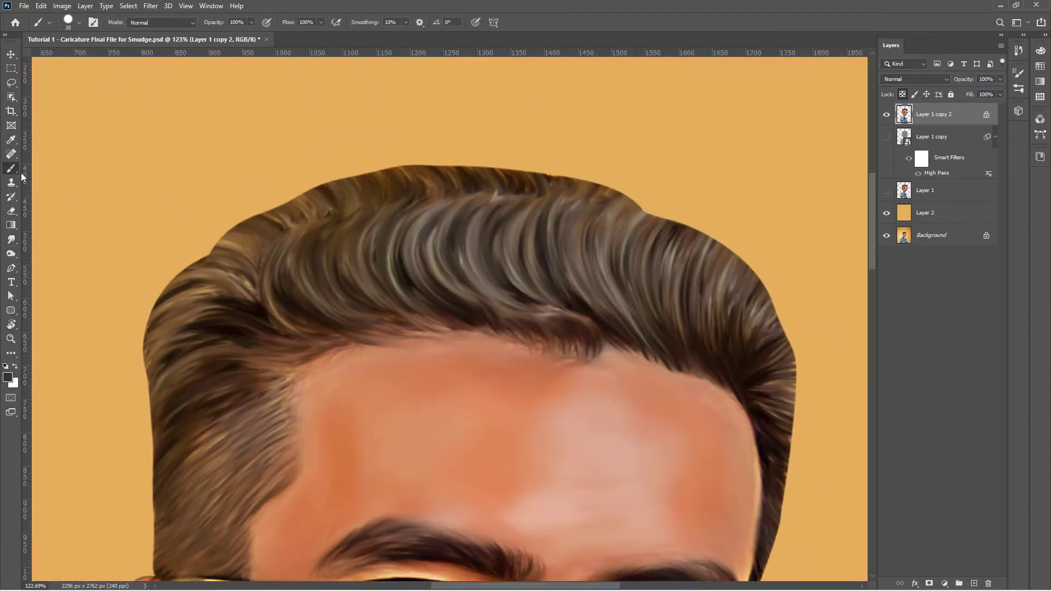
# Step: Choose the scatter hair brush and set its blending mode to Screen
pyautogui.rightClick(468, 241)
pyautogui.scroll(-1, 474, 288)
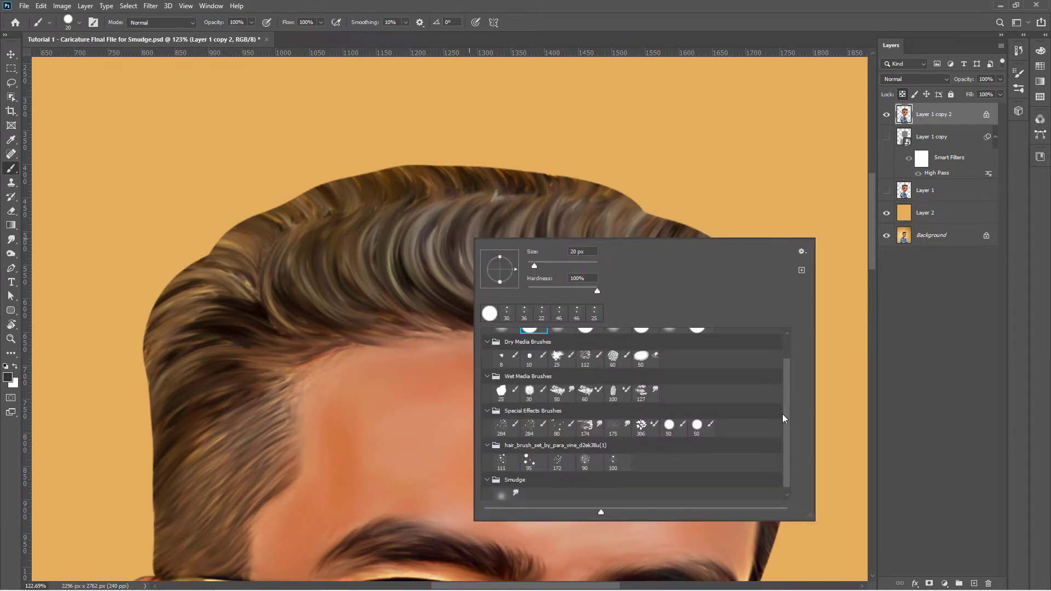
pyautogui.doubleClick(506, 380)
pyautogui.keyDown('shift'); pyautogui.rightClick(463, 239); pyautogui.keyUp('shift')
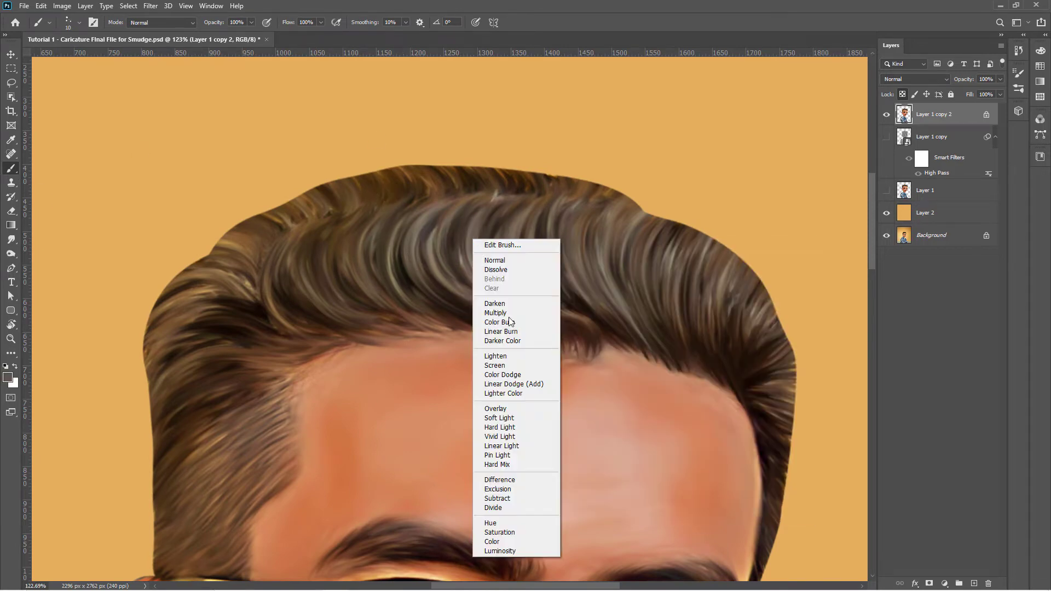
pyautogui.click(482, 366)
# Step: Paint light highlight strands across the top hair, left hair and a curl at the hairline
pyautogui.moveTo(476, 284); pyautogui.dragTo(565, 268)
pyautogui.moveTo(580, 225); pyautogui.dragTo(569, 317)
pyautogui.moveTo(613, 216); pyautogui.dragTo(602, 320)
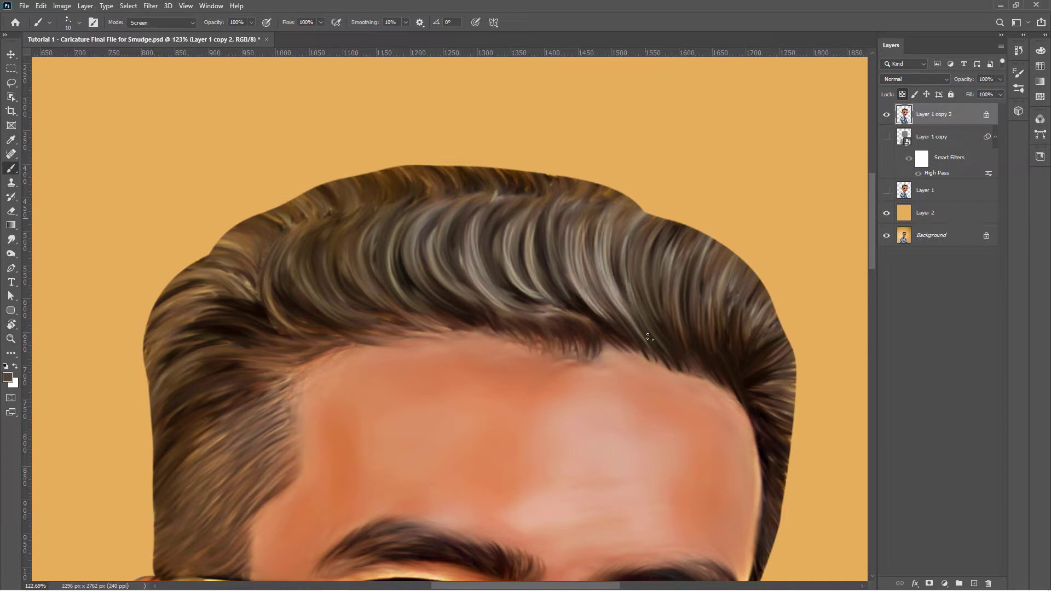
pyautogui.moveTo(657, 229); pyautogui.dragTo(646, 331)
pyautogui.moveTo(395, 209); pyautogui.dragTo(382, 324)
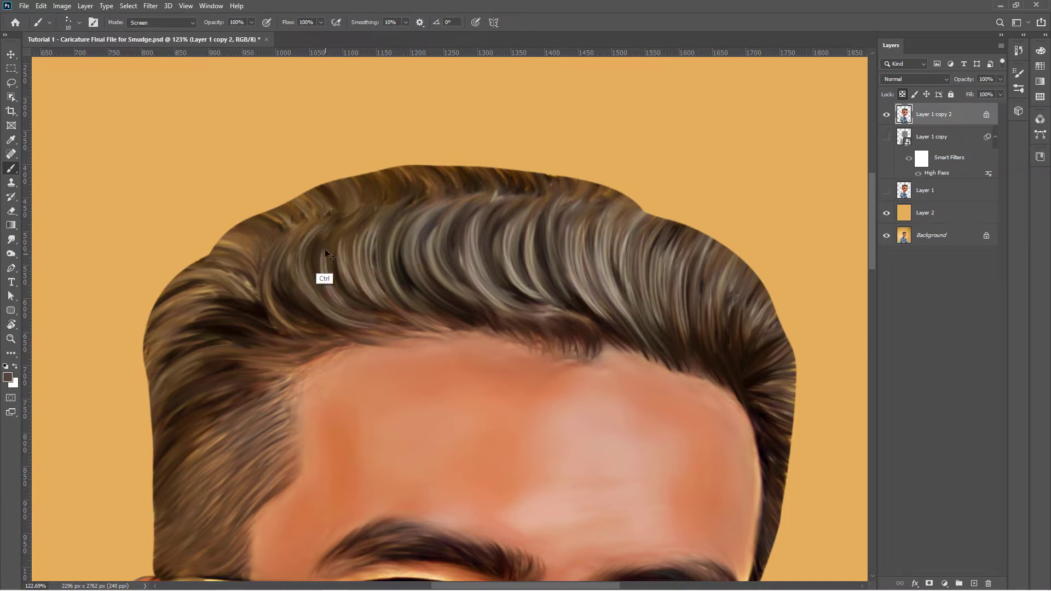
pyautogui.moveTo(296, 240); pyautogui.dragTo(269, 317)
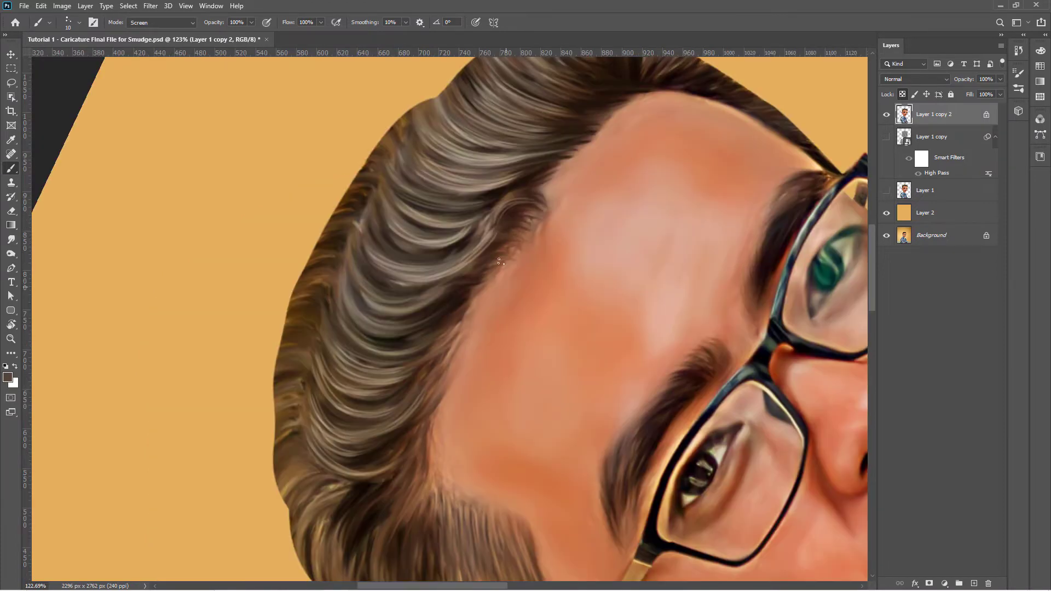
pyautogui.moveTo(592, 350); pyautogui.dragTo(514, 319)
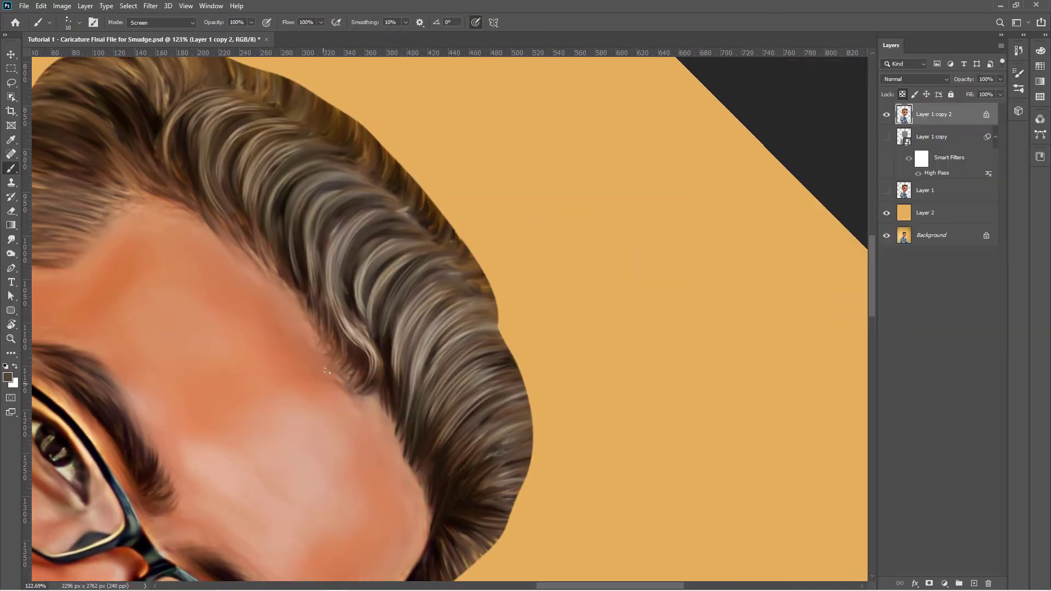
# Step: Paint darker strokes near the hair edge with a smaller brush at 32% opacity
pyautogui.moveTo(466, 309); pyautogui.dragTo(372, 405)
pyautogui.scroll(-3, 564, 117)
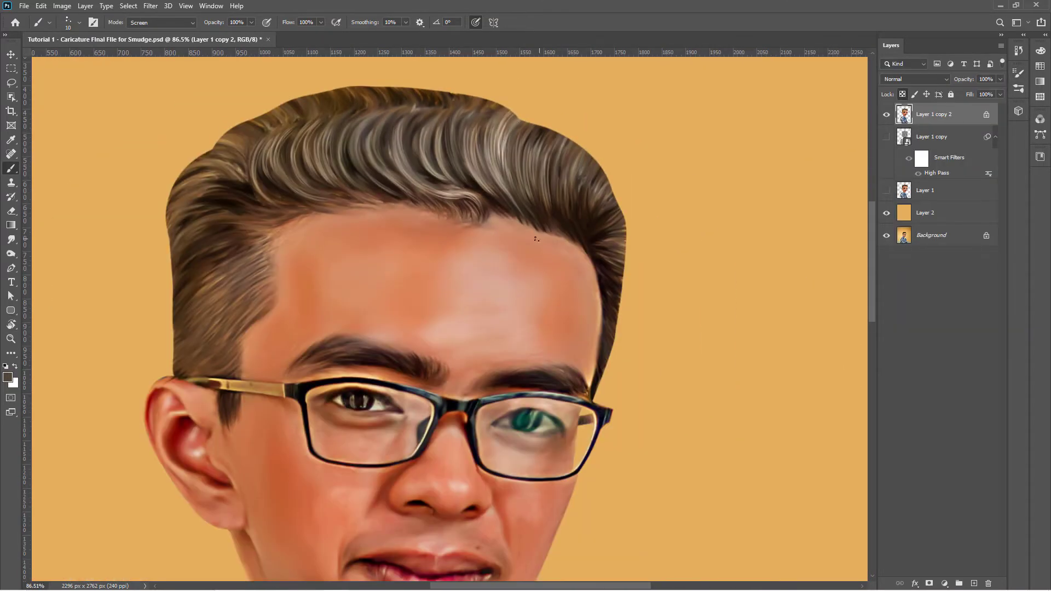
pyautogui.scroll(3, 536, 239)
pyautogui.press('r')
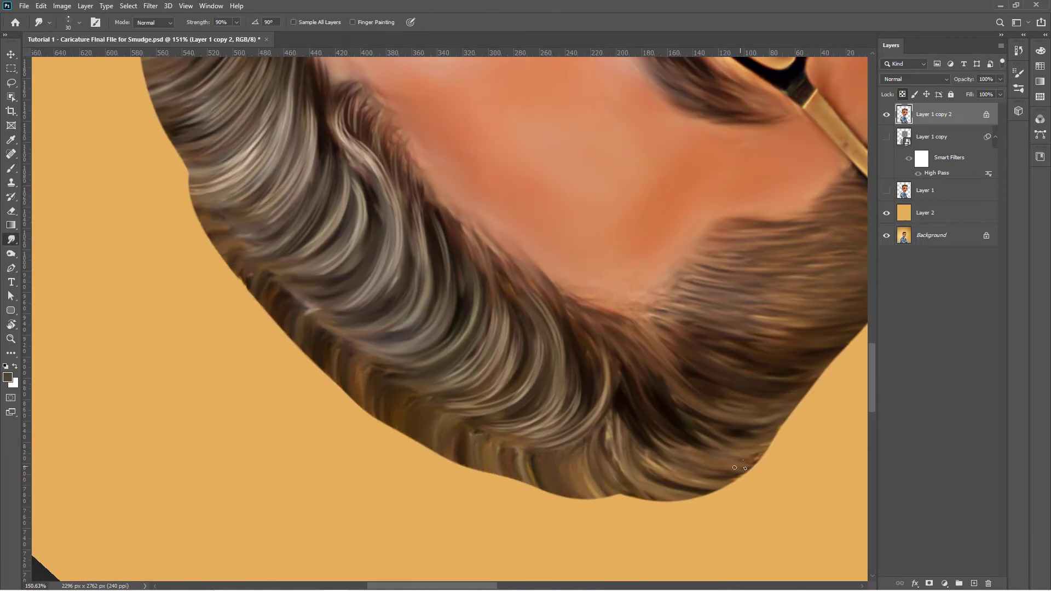
pyautogui.moveTo(232, 271); pyautogui.dragTo(771, 242)
pyautogui.press('b')
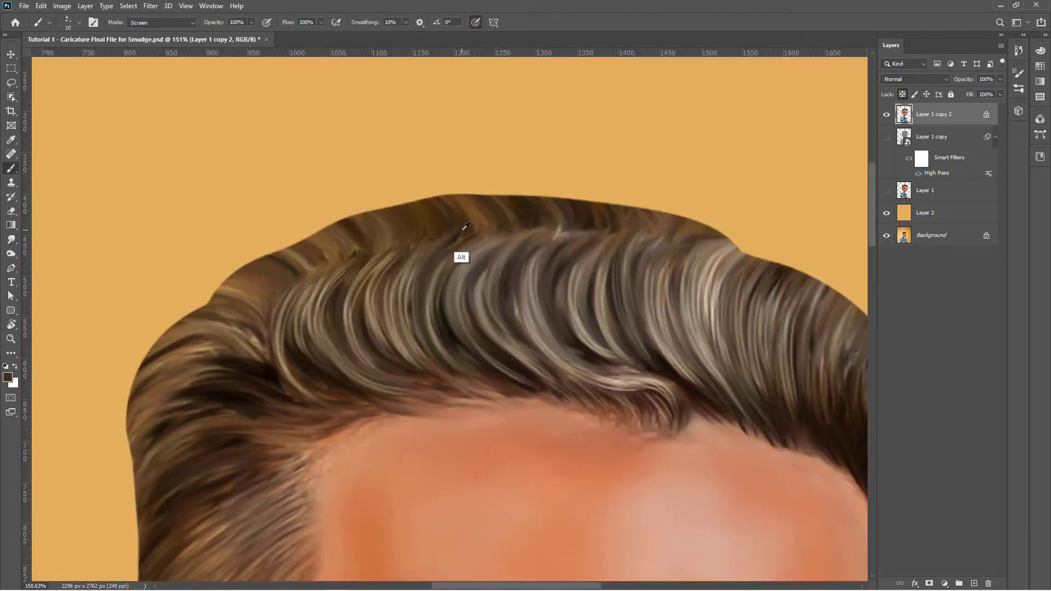
pyautogui.moveTo(409, 110); pyautogui.dragTo(281, 363)
pyautogui.rightClick(338, 389)
pyautogui.press('Escape')
pyautogui.press('[')
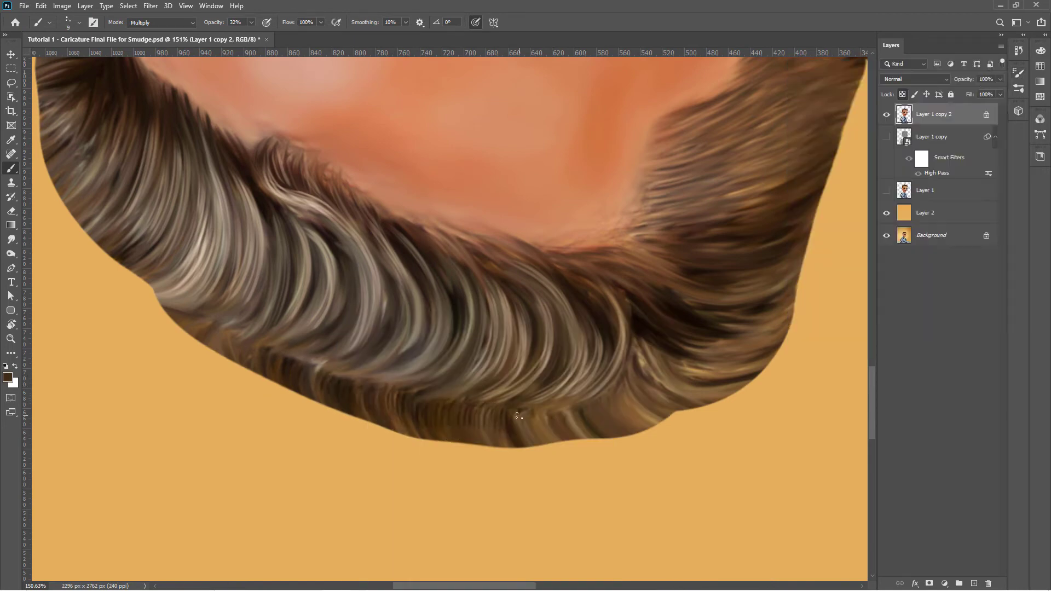
pyautogui.moveTo(530, 419); pyautogui.dragTo(602, 416)
pyautogui.moveTo(410, 336); pyautogui.dragTo(641, 299)
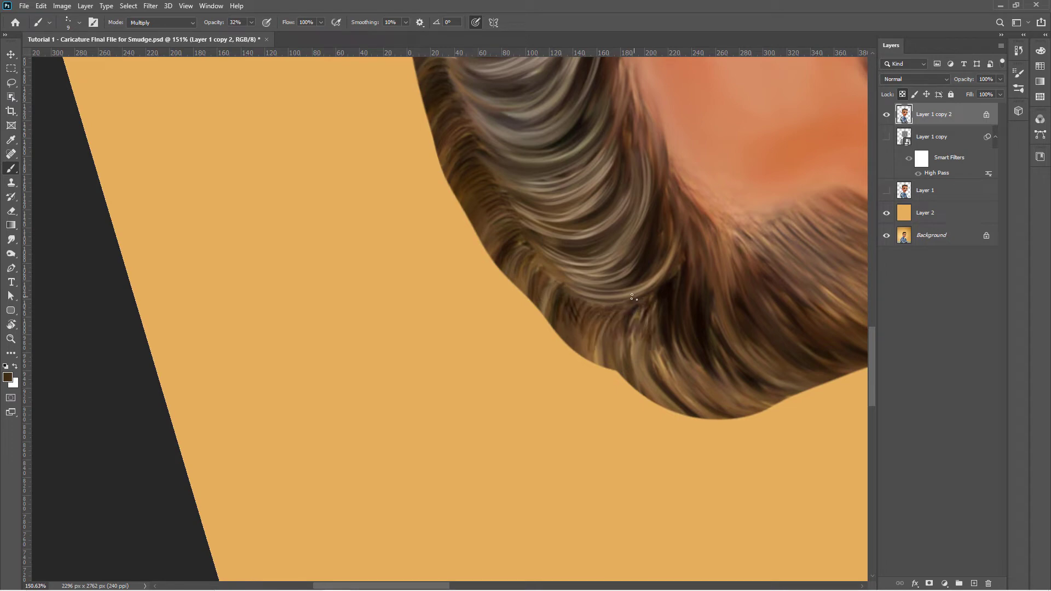
# Step: Raise brush smoothing to 100%, switch to Smudge and flip the view to check another area
pyautogui.hotkey('alt', '0')
pyautogui.press('r')
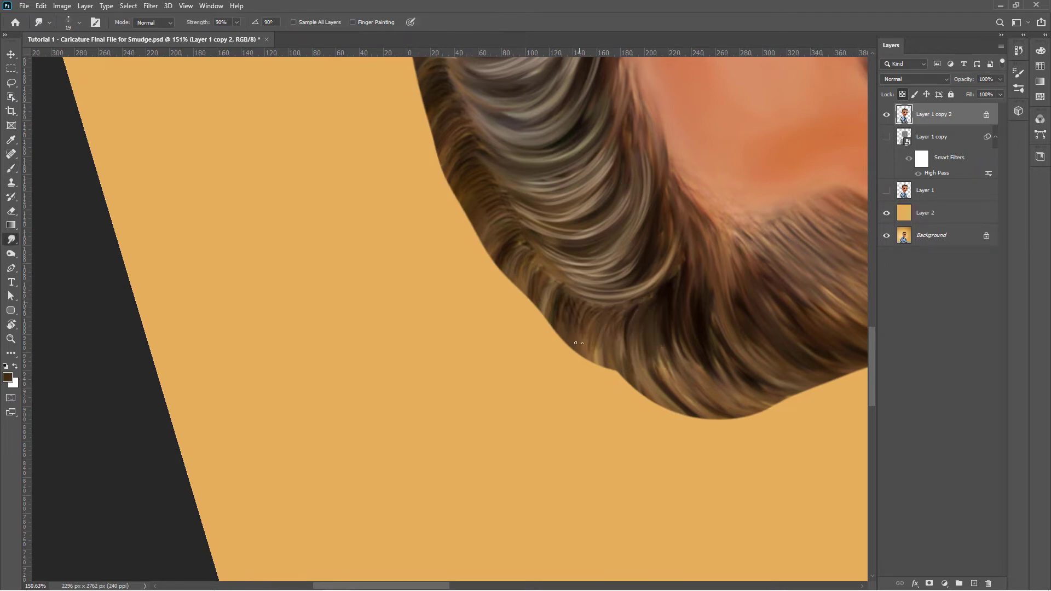
pyautogui.hotkey('ctrl', 'shift', 'h')
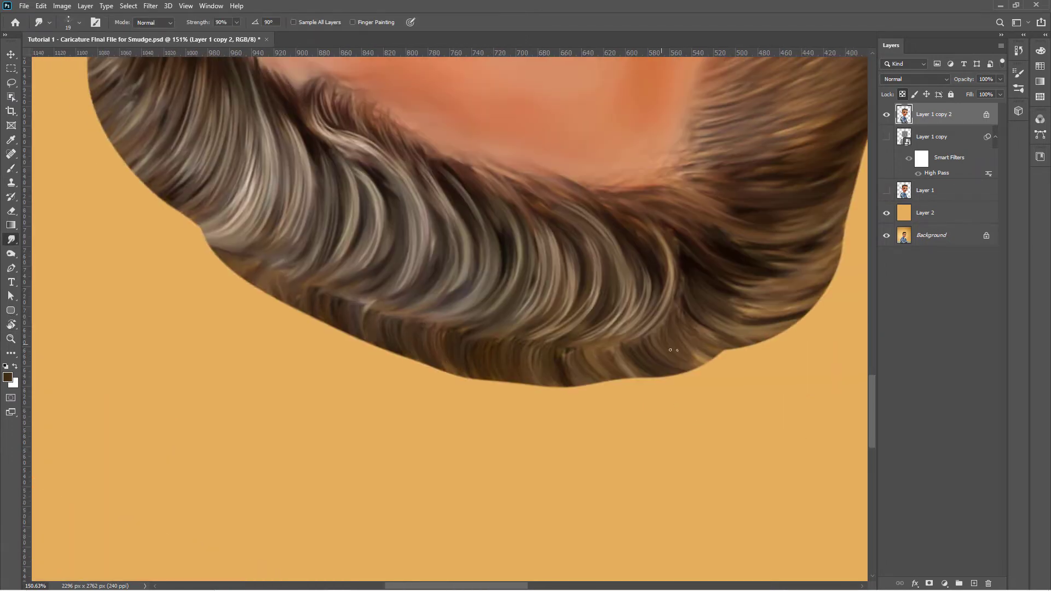
pyautogui.hotkey('ctrl', 'shift', 'h')
# Step: Return to a Screen-mode brush at 100% opacity and brighten the left hair strands
pyautogui.press('b')
pyautogui.keyDown('shift'); pyautogui.rightClick(431, 327); pyautogui.keyUp('shift')
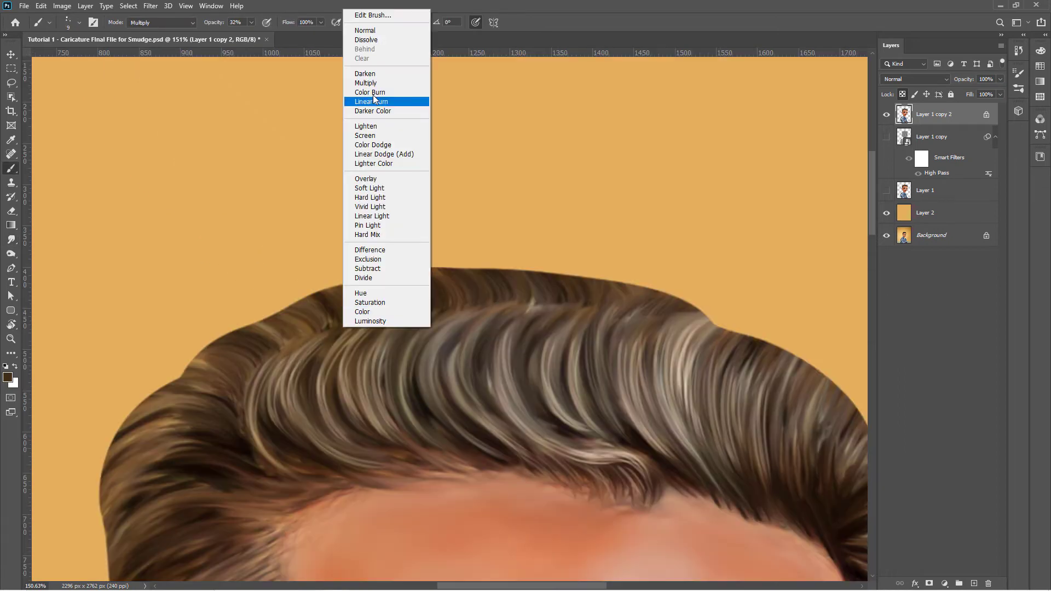
pyautogui.click(365, 135)
pyautogui.press('0')
pyautogui.moveTo(359, 390); pyautogui.dragTo(500, 299)
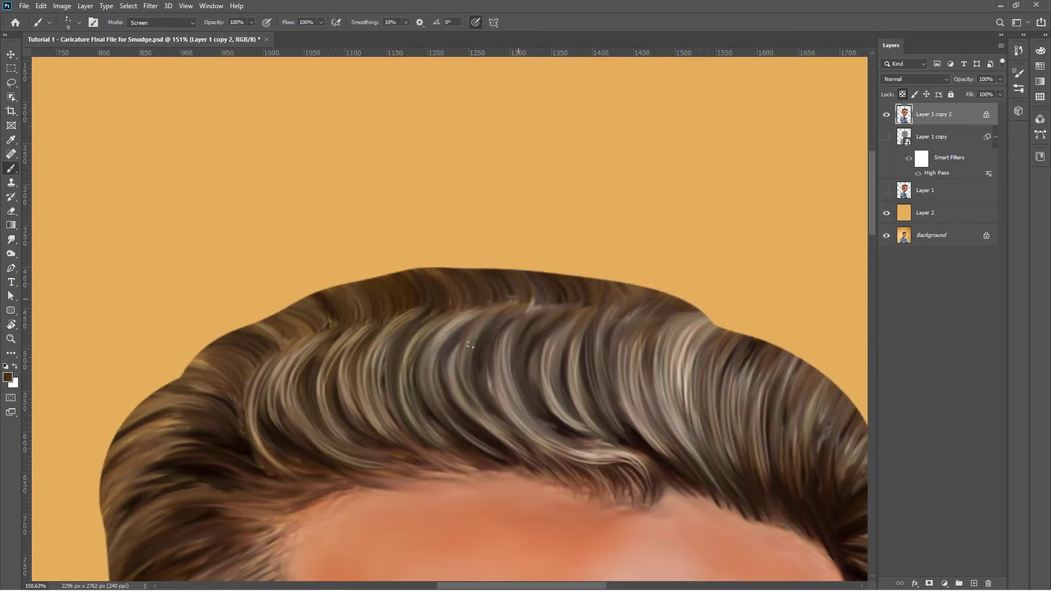
# Step: Paint bright highlight strands across the centre and right hair at 70% opacity
pyautogui.press('7')
pyautogui.moveTo(482, 421); pyautogui.dragTo(548, 301)
pyautogui.moveTo(526, 421); pyautogui.dragTo(580, 307)
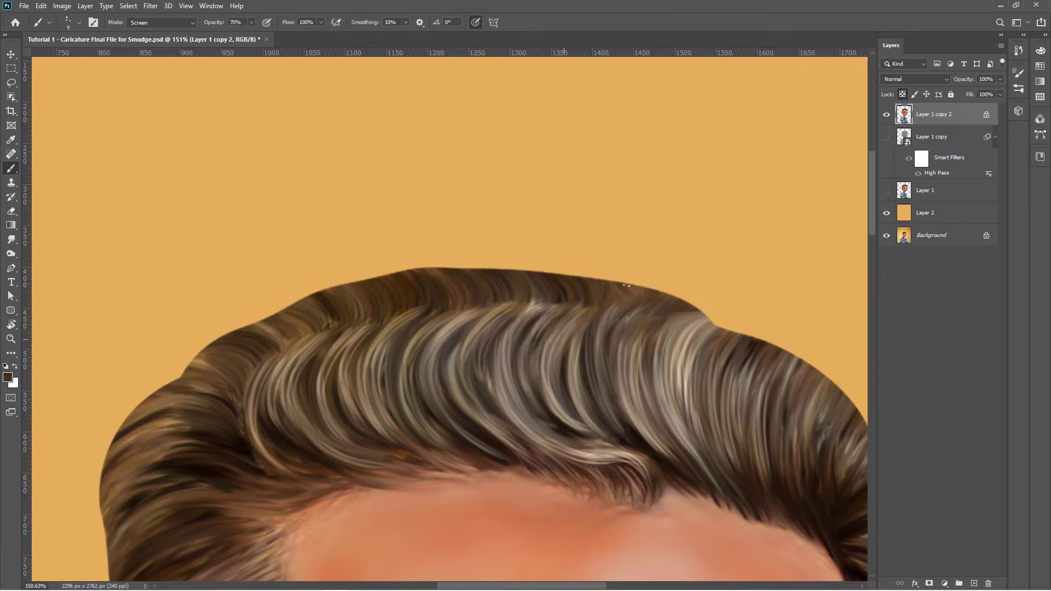
pyautogui.moveTo(602, 378); pyautogui.dragTo(629, 301)
pyautogui.moveTo(629, 352); pyautogui.dragTo(684, 309)
# Step: Check the Smudge brush dynamics settings and blend the new strands into the hair
pyautogui.press('r')
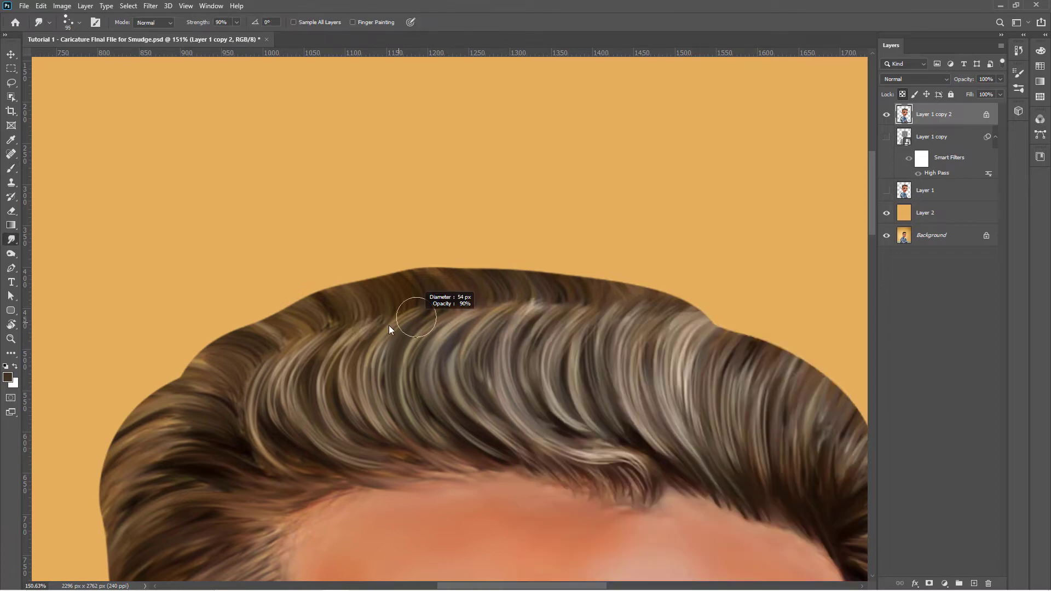
pyautogui.press('F5')
pyautogui.click(826, 117)
pyautogui.click(988, 70)
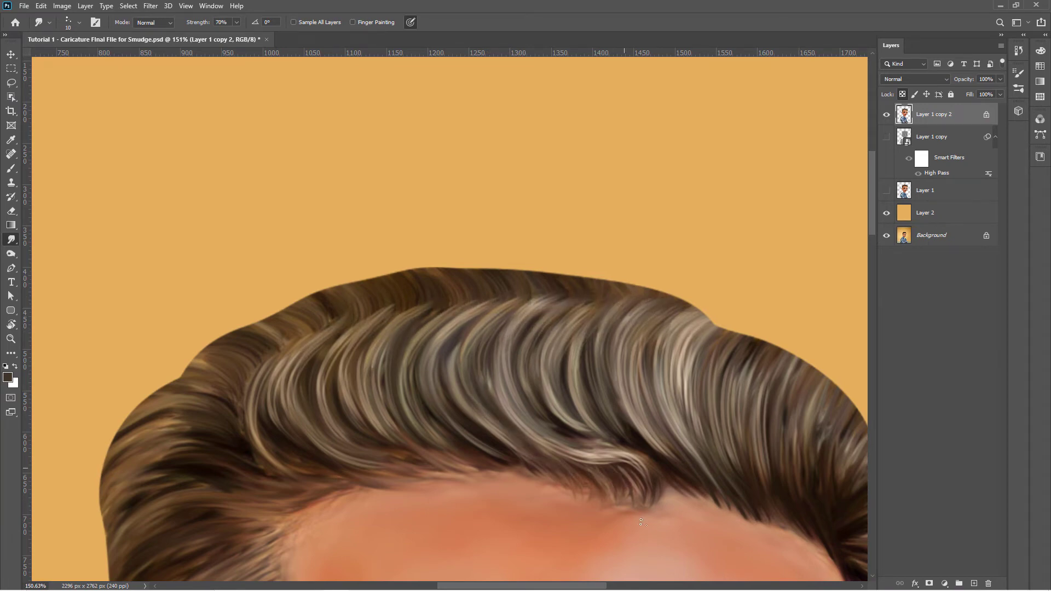
pyautogui.moveTo(641, 522); pyautogui.dragTo(563, 236)
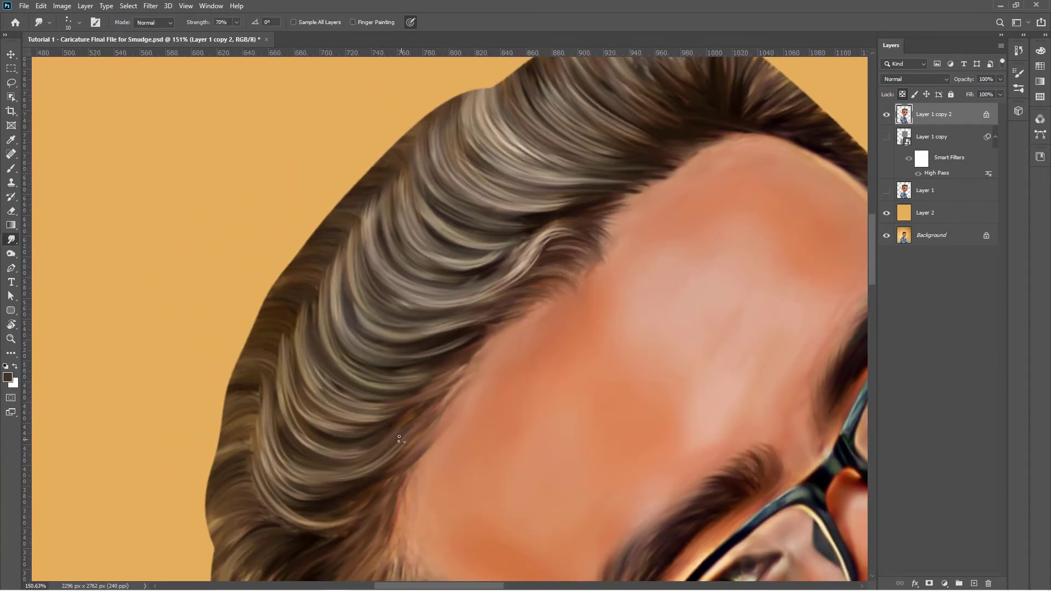
pyautogui.moveTo(394, 491); pyautogui.dragTo(521, 293)
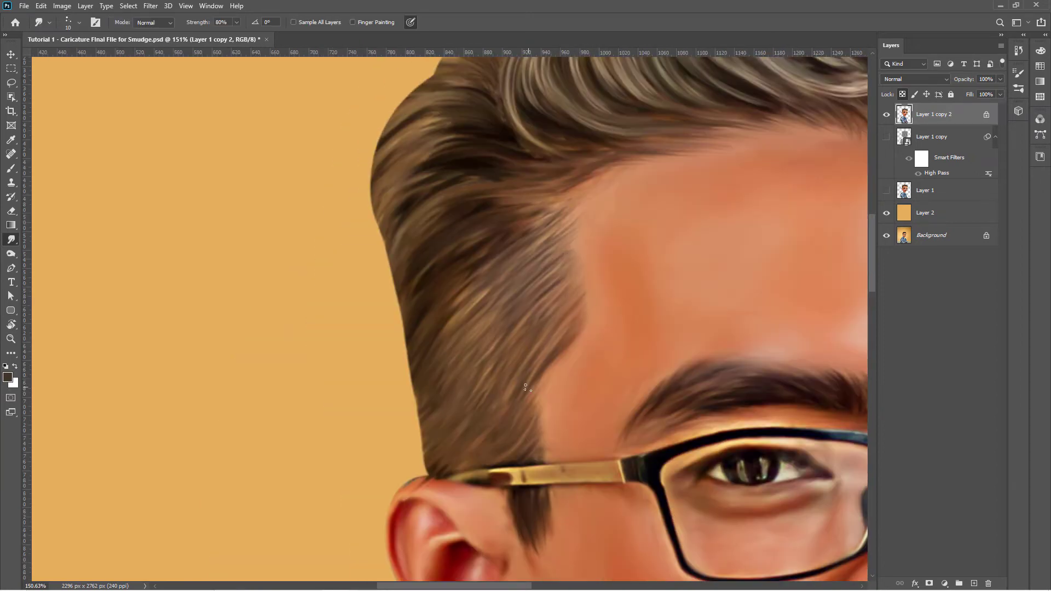
# Step: Paint more light strokes along the hair strands and the side hair
pyautogui.press('b')
pyautogui.moveTo(540, 340)
pyautogui.mouseDown()
pyautogui.moveTo(472, 267)
pyautogui.moveTo(493, 219)
pyautogui.mouseUp()
pyautogui.moveTo(416, 306); pyautogui.dragTo(361, 181)
pyautogui.moveTo(448, 367); pyautogui.dragTo(394, 191)
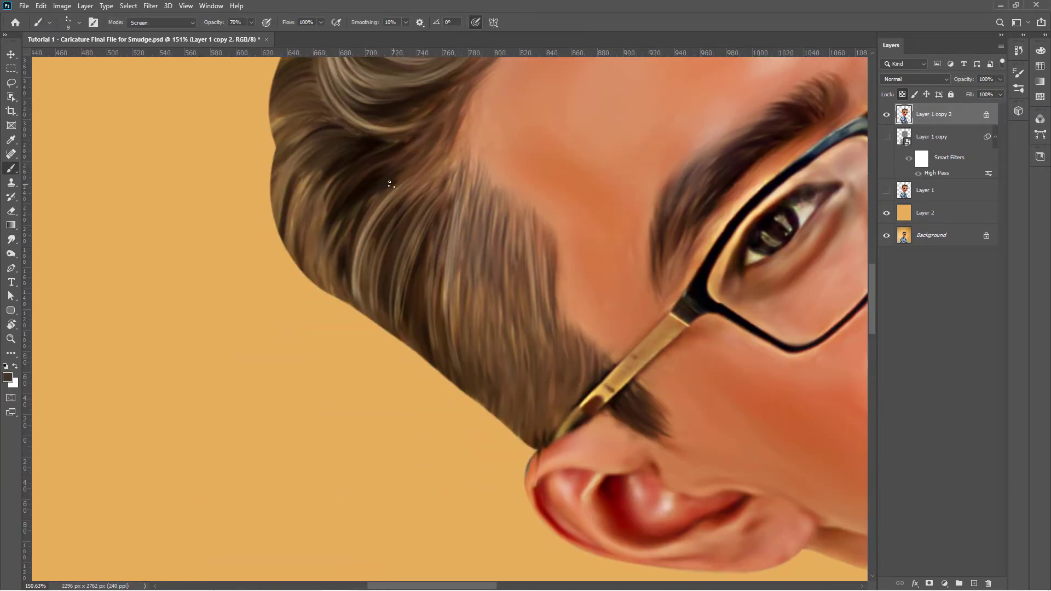
pyautogui.moveTo(449, 329); pyautogui.dragTo(383, 274)
pyautogui.moveTo(328, 351)
pyautogui.mouseDown()
pyautogui.moveTo(290, 230)
pyautogui.moveTo(268, 315)
pyautogui.moveTo(273, 213)
pyautogui.mouseUp()
pyautogui.moveTo(484, 339); pyautogui.dragTo(431, 259)
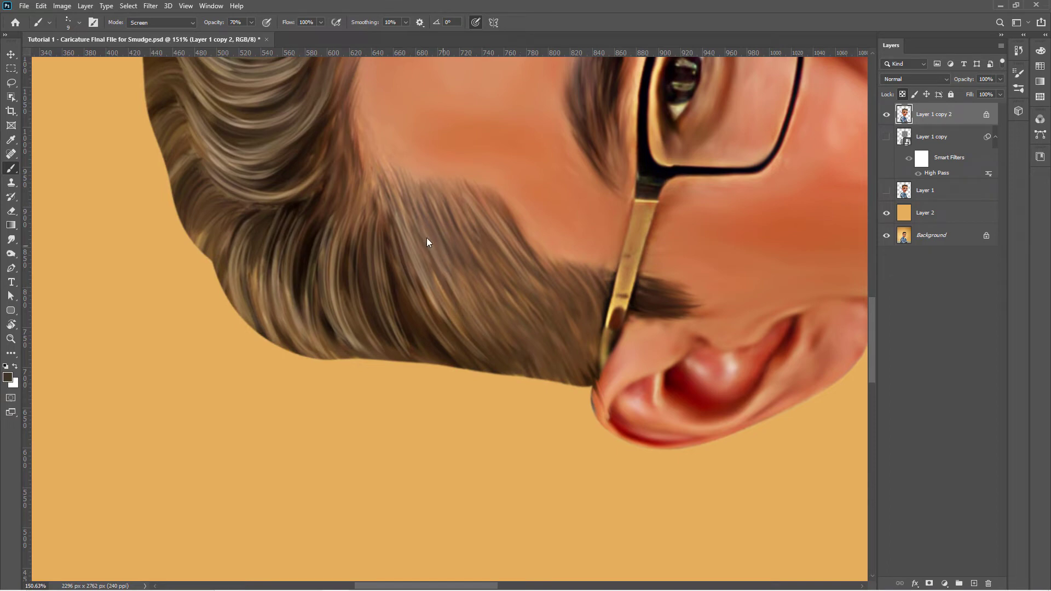
# Step: Smudge the side hair strands, rotating the view and returning it upright
pyautogui.press('r')
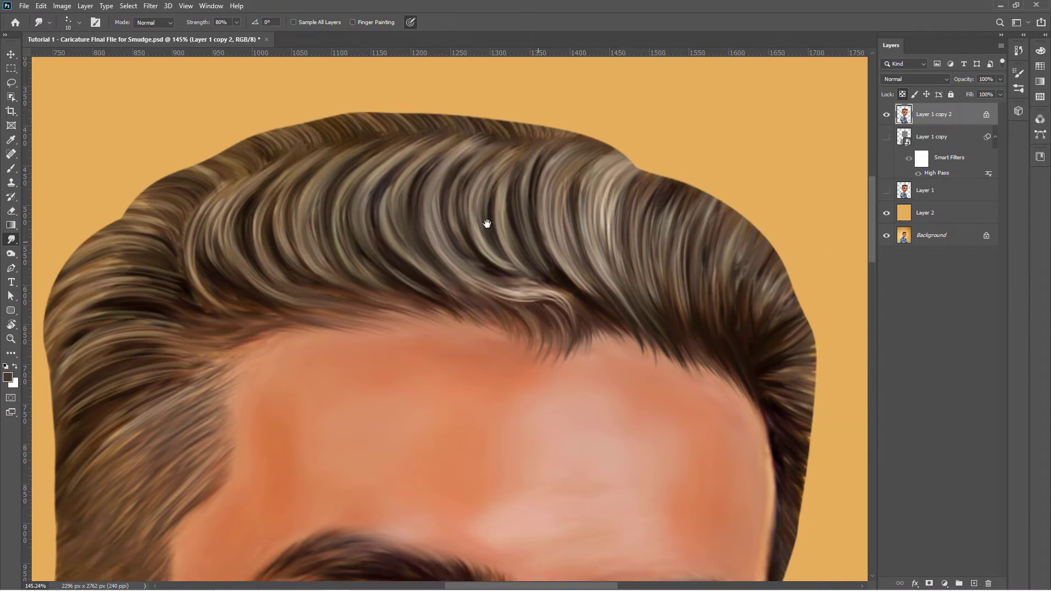
pyautogui.moveTo(485, 222); pyautogui.dragTo(477, 378)
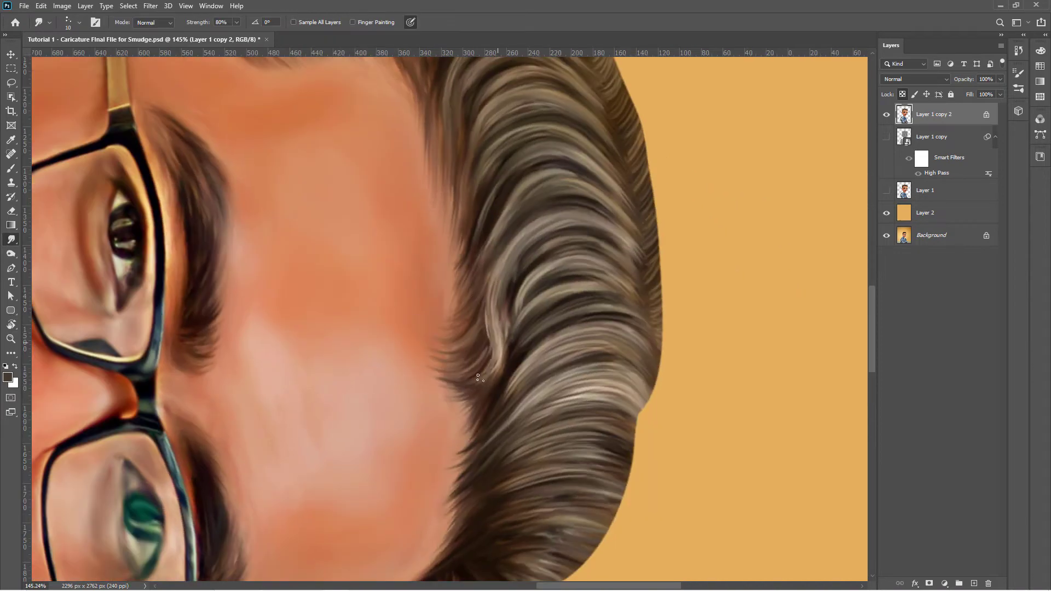
pyautogui.moveTo(586, 239); pyautogui.dragTo(405, 189)
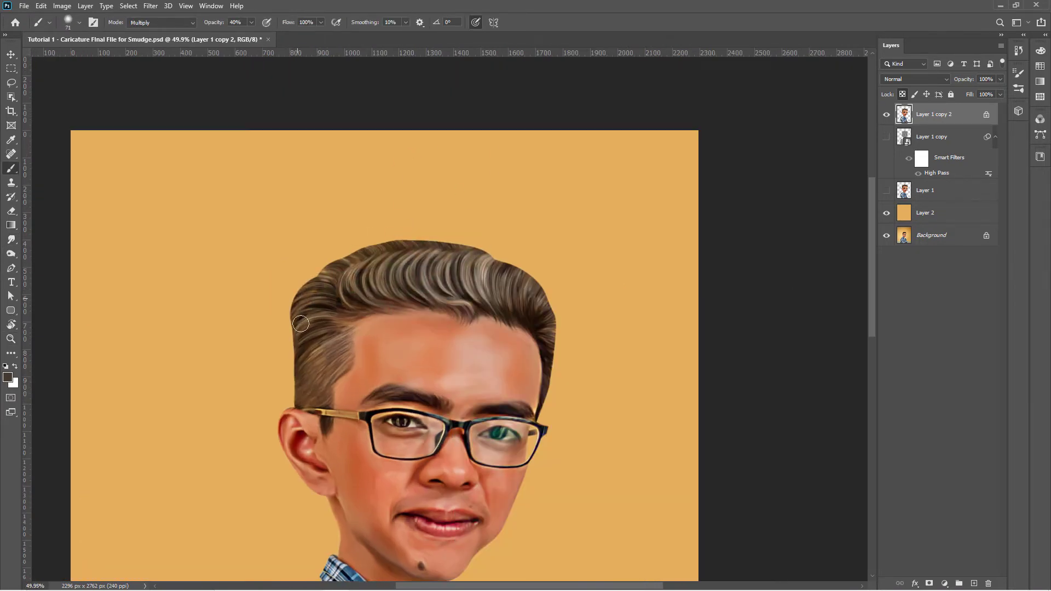
# Step: Darken the top of the hair with Multiply strokes at 20% opacity
pyautogui.moveTo(300, 324); pyautogui.dragTo(553, 339)
pyautogui.press('2')
pyautogui.moveTo(323, 257); pyautogui.dragTo(558, 347)
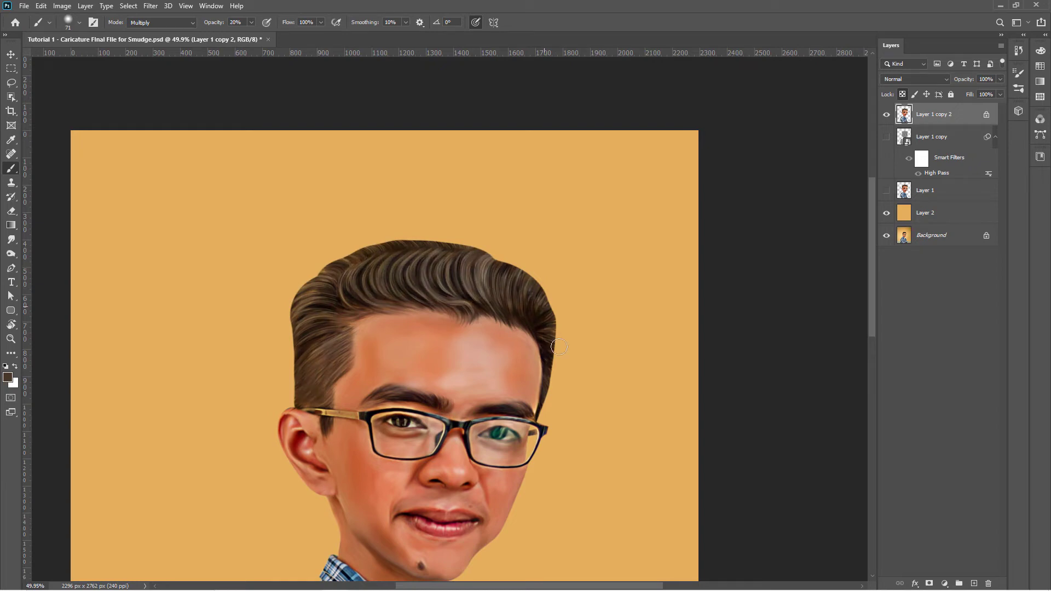
pyautogui.scroll(6, 559, 347)
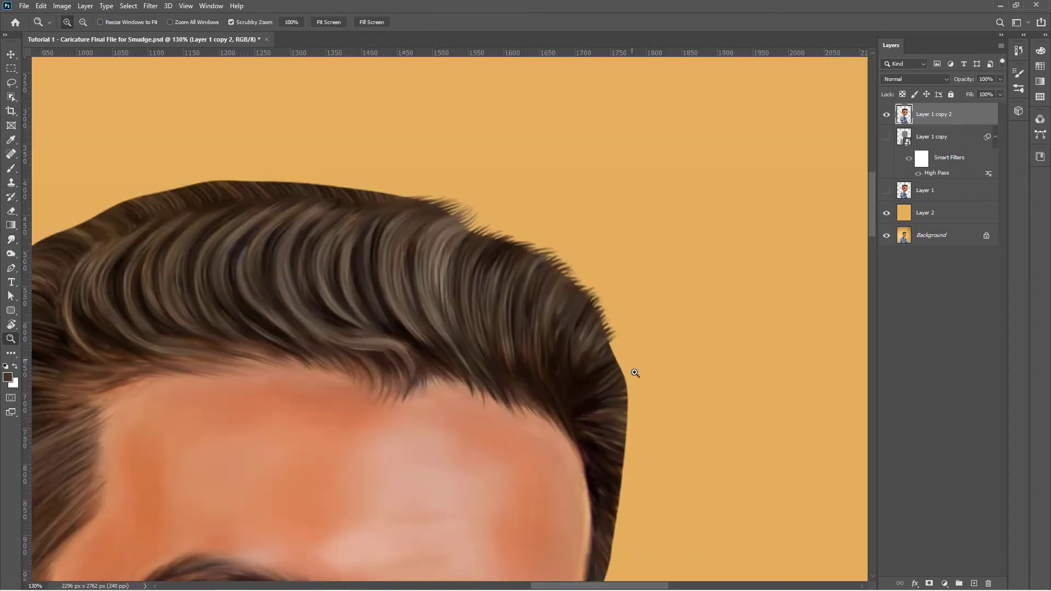
# Step: Smudge fine wisps out along the right hair edge and near the temple
pyautogui.moveTo(600, 334); pyautogui.dragTo(630, 298)
pyautogui.moveTo(619, 394); pyautogui.dragTo(651, 372)
pyautogui.moveTo(618, 482); pyautogui.dragTo(640, 411)
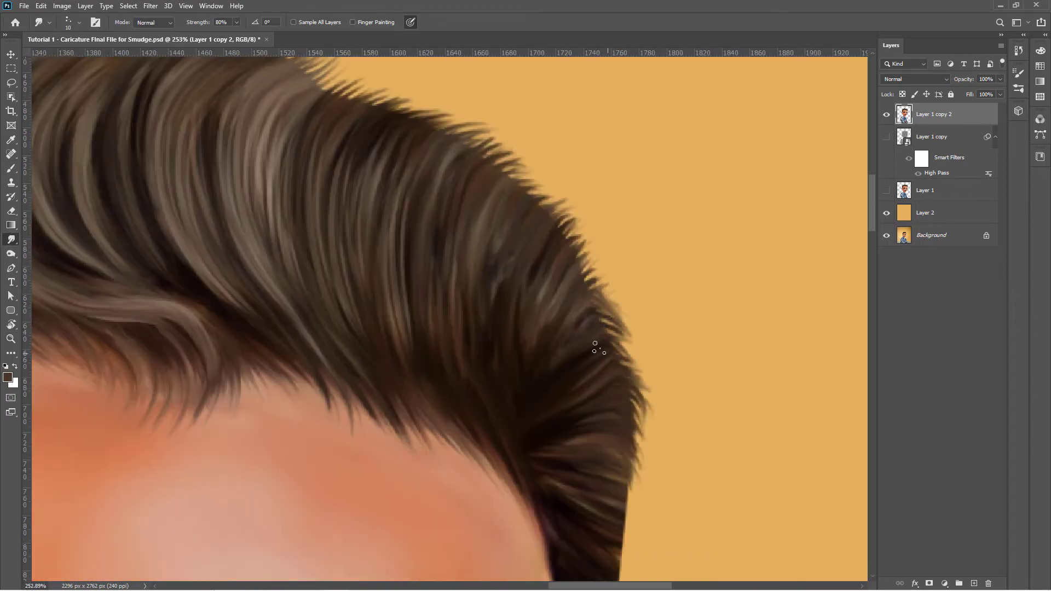
pyautogui.moveTo(602, 345)
pyautogui.mouseDown()
pyautogui.moveTo(645, 386)
pyautogui.moveTo(580, 438)
pyautogui.mouseUp()
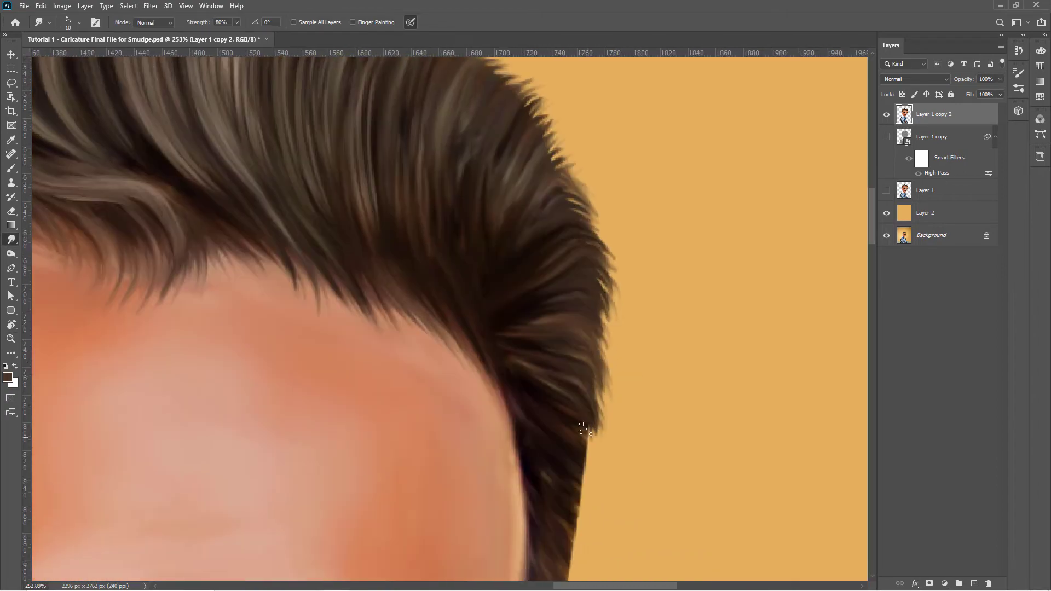
pyautogui.moveTo(583, 293); pyautogui.dragTo(553, 411)
pyautogui.moveTo(554, 362)
pyautogui.mouseDown()
pyautogui.moveTo(516, 467)
pyautogui.moveTo(546, 284)
pyautogui.mouseUp()
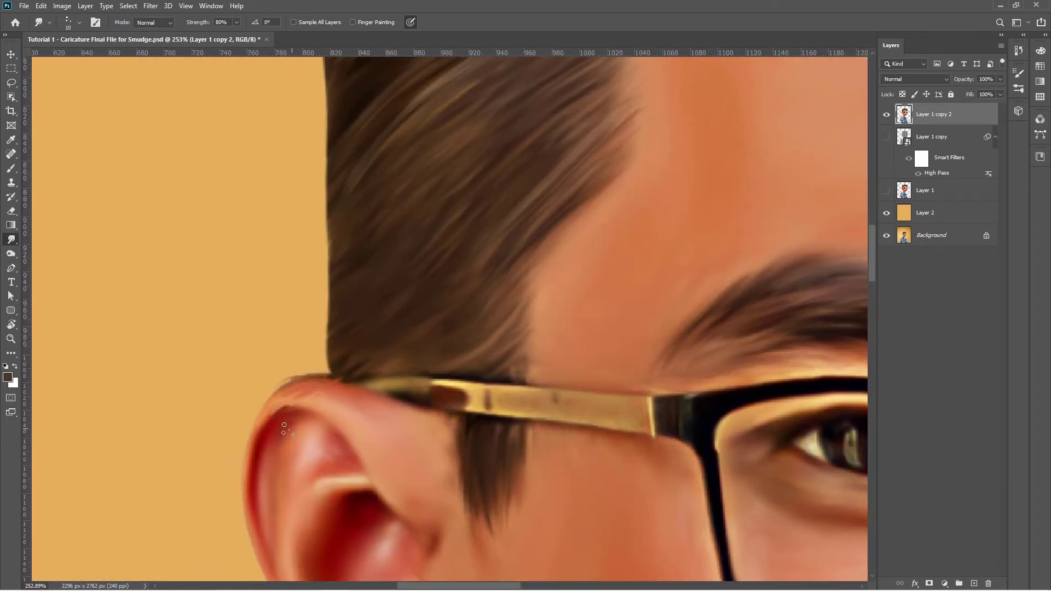
# Step: Pull and soften wisps along the side and lower edges of the hair
pyautogui.moveTo(534, 230); pyautogui.dragTo(565, 335)
pyautogui.moveTo(572, 273); pyautogui.dragTo(613, 362)
pyautogui.moveTo(553, 375); pyautogui.dragTo(516, 273)
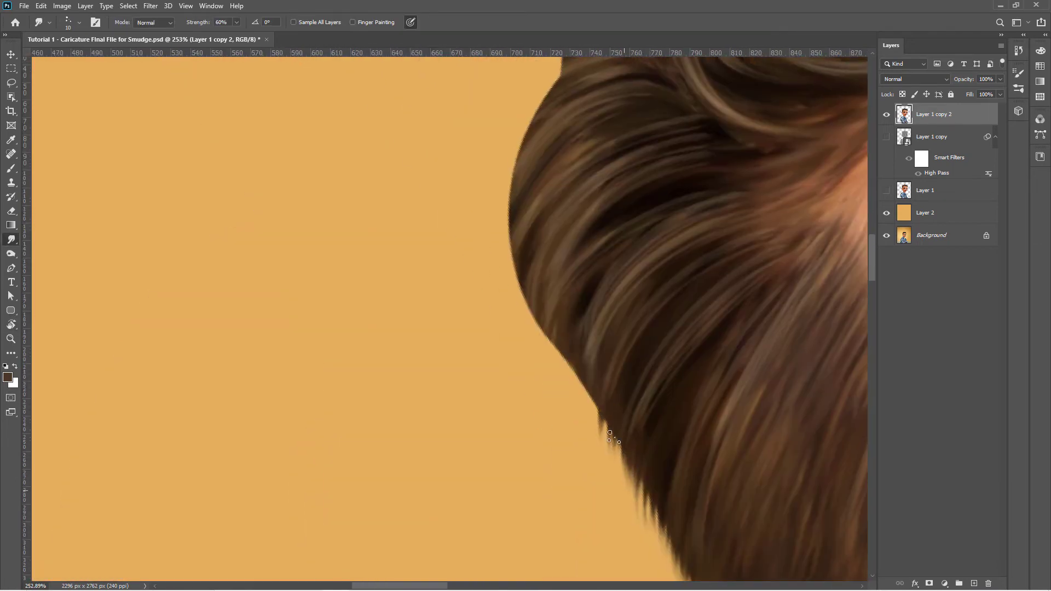
pyautogui.moveTo(608, 449); pyautogui.dragTo(530, 286)
pyautogui.moveTo(542, 356); pyautogui.dragTo(540, 159)
pyautogui.moveTo(503, 230); pyautogui.dragTo(634, 480)
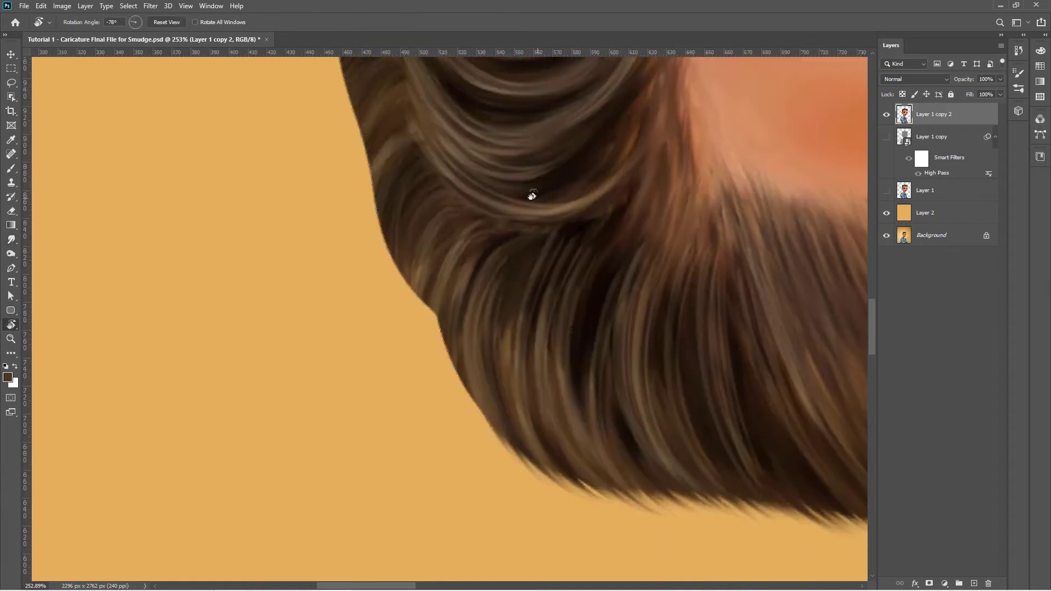
pyautogui.moveTo(520, 427)
pyautogui.mouseDown()
pyautogui.moveTo(492, 375)
pyautogui.moveTo(480, 312)
pyautogui.mouseUp()
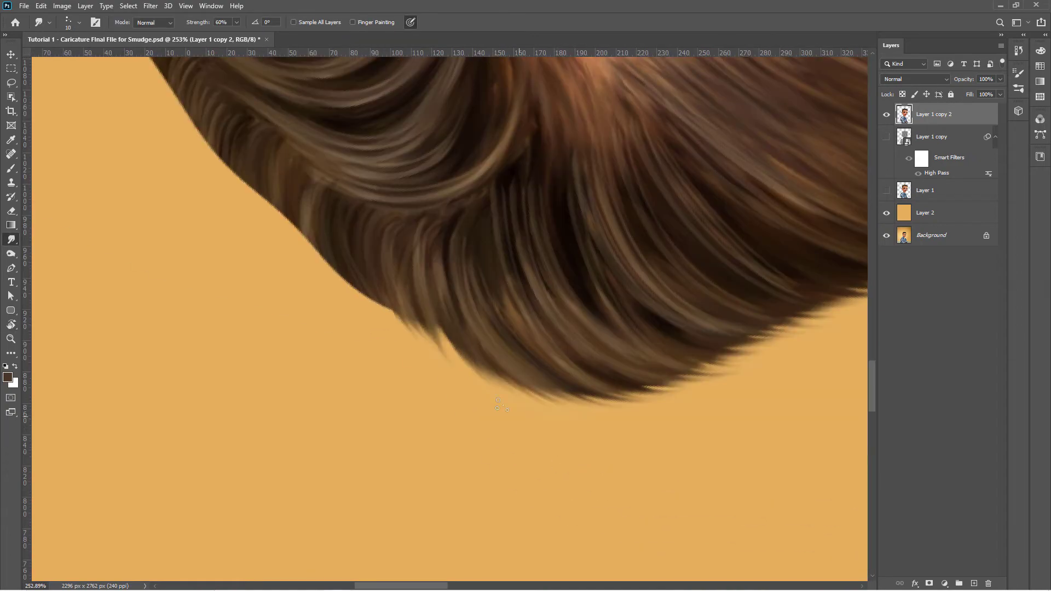
# Step: Pull wisps along the hair's outer edge and soften them, then zoom out to check
pyautogui.moveTo(416, 337); pyautogui.dragTo(285, 216)
pyautogui.moveTo(301, 252); pyautogui.dragTo(246, 186)
pyautogui.moveTo(460, 329)
pyautogui.mouseDown()
pyautogui.moveTo(394, 197)
pyautogui.moveTo(347, 142)
pyautogui.mouseUp()
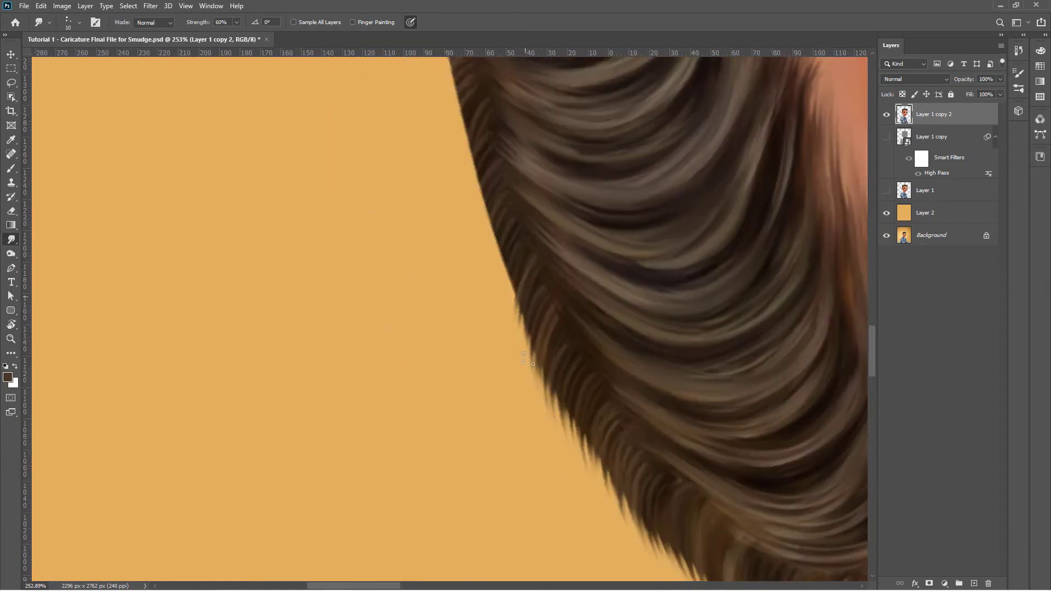
pyautogui.moveTo(528, 359); pyautogui.dragTo(483, 197)
pyautogui.moveTo(518, 335); pyautogui.dragTo(477, 179)
pyautogui.moveTo(471, 380); pyautogui.dragTo(435, 268)
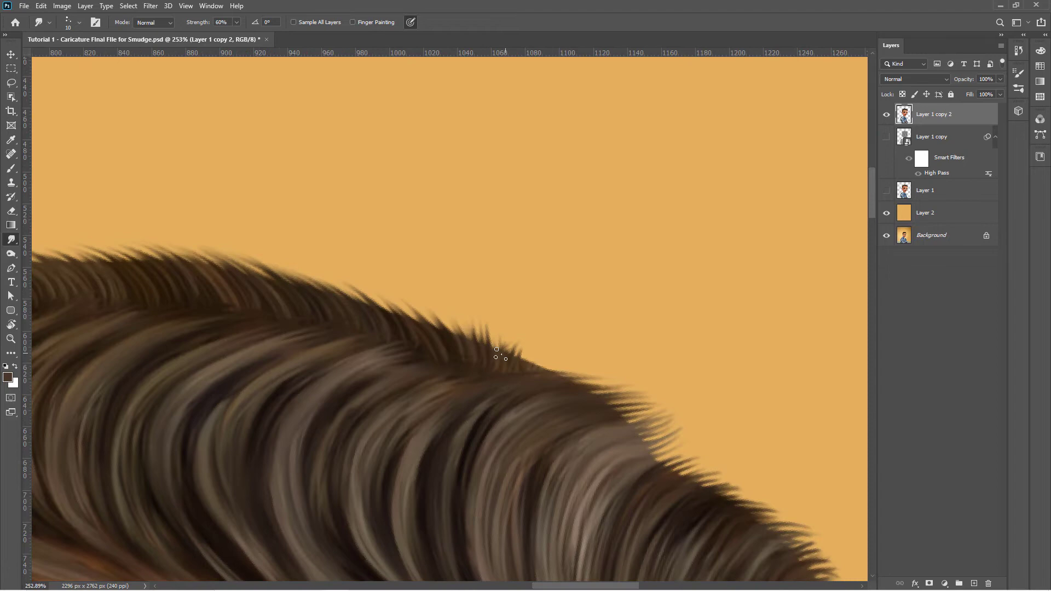
pyautogui.press('z')
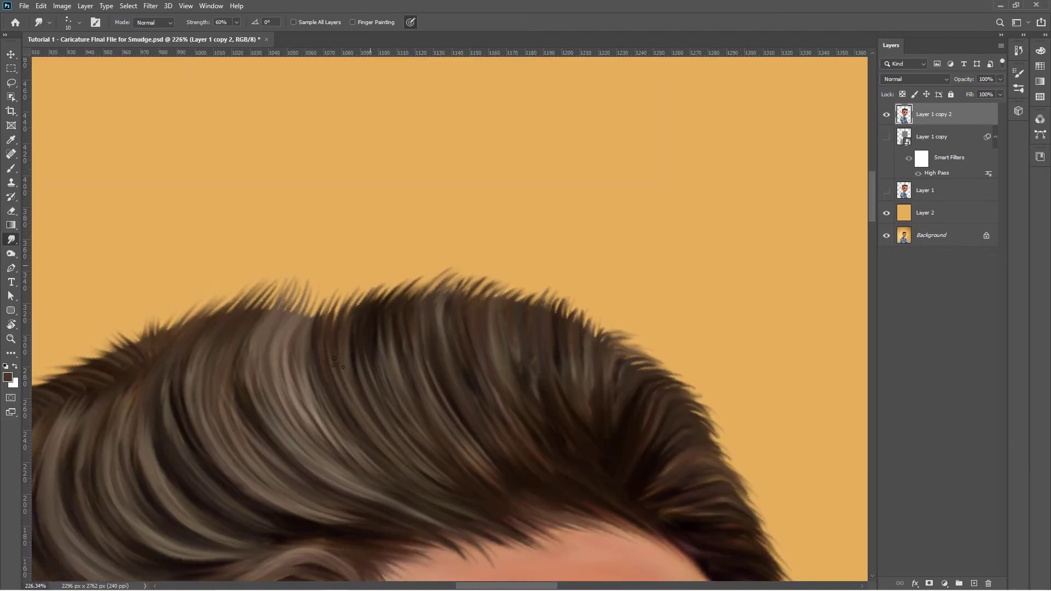
# Step: Pull dark wisps along the top and right edges of the hair
pyautogui.moveTo(416, 304); pyautogui.dragTo(443, 271)
pyautogui.moveTo(493, 306); pyautogui.dragTo(525, 279)
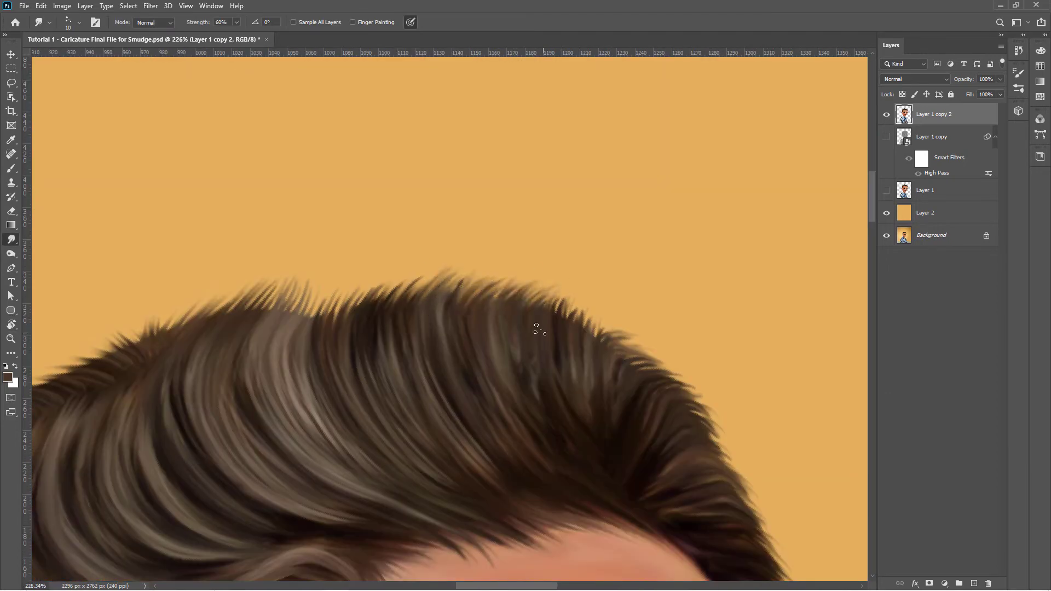
pyautogui.moveTo(547, 328); pyautogui.dragTo(602, 298)
pyautogui.moveTo(607, 351); pyautogui.dragTo(643, 331)
pyautogui.moveTo(597, 400); pyautogui.dragTo(574, 312)
pyautogui.moveTo(624, 470); pyautogui.dragTo(629, 312)
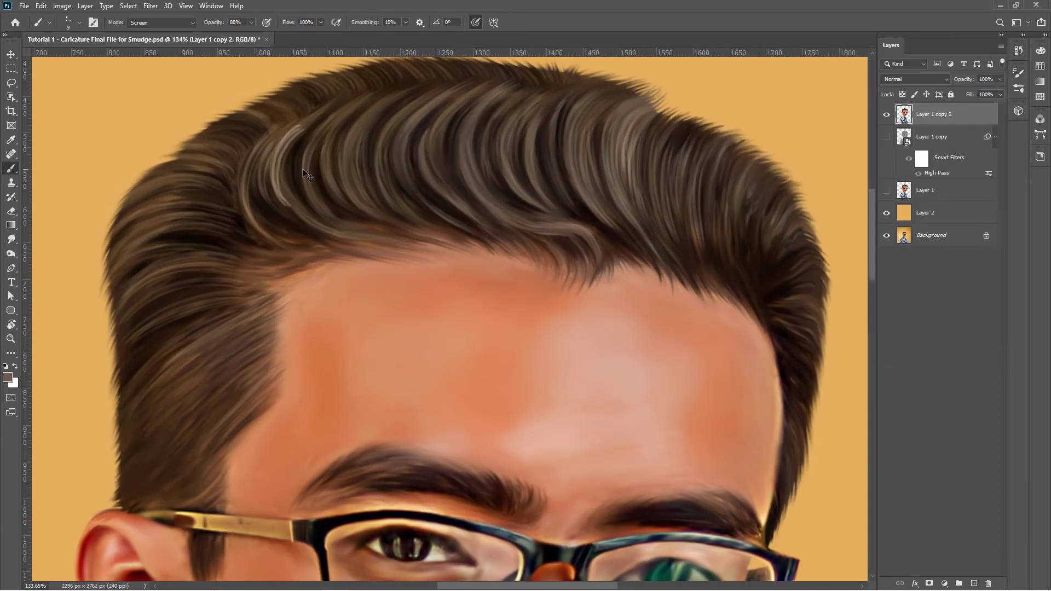
# Step: Paint light highlight strokes on the upper hair and darken its top edge
pyautogui.moveTo(307, 224); pyautogui.dragTo(328, 120)
pyautogui.moveTo(337, 194)
pyautogui.mouseDown()
pyautogui.moveTo(378, 123)
pyautogui.moveTo(383, 192)
pyautogui.mouseUp()
pyautogui.moveTo(384, 107); pyautogui.dragTo(414, 198)
pyautogui.hotkey('ctrl', 'z')
pyautogui.moveTo(424, 106); pyautogui.dragTo(399, 147)
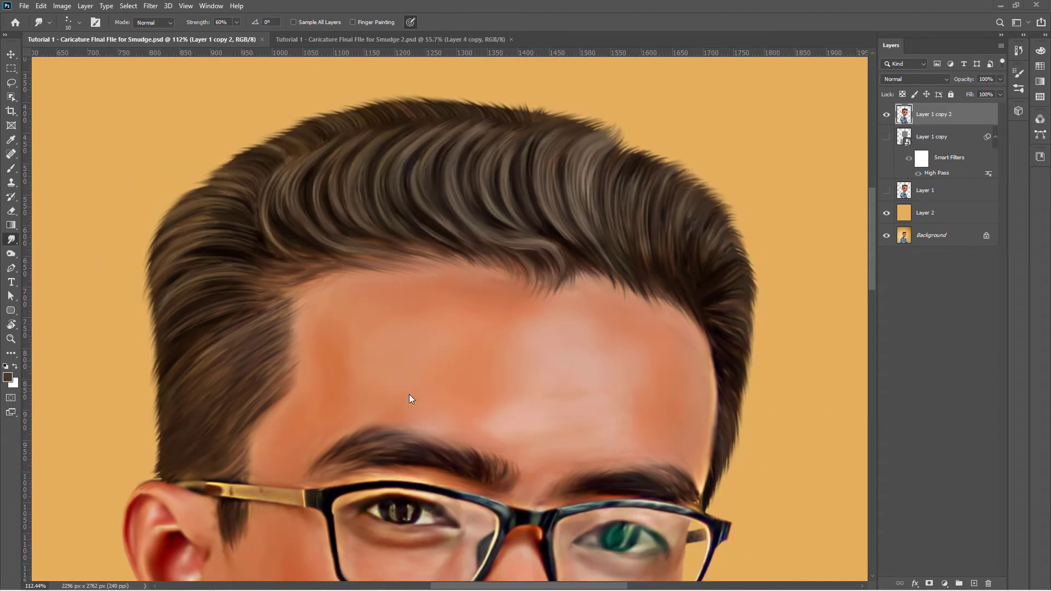
pyautogui.press('b')
pyautogui.moveTo(186, 208); pyautogui.dragTo(492, 90)
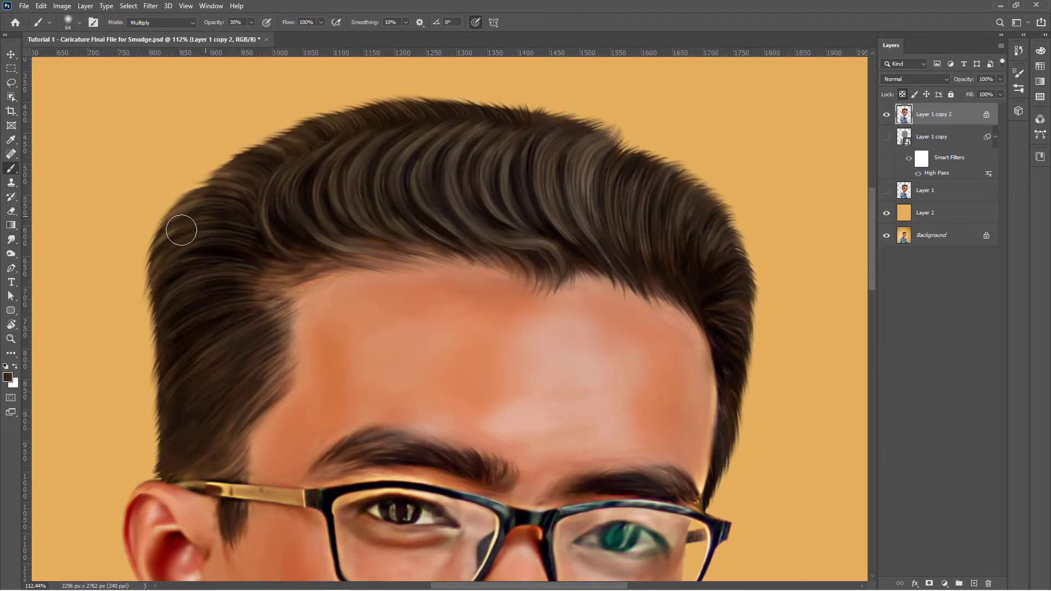
pyautogui.rightClick(716, 457)
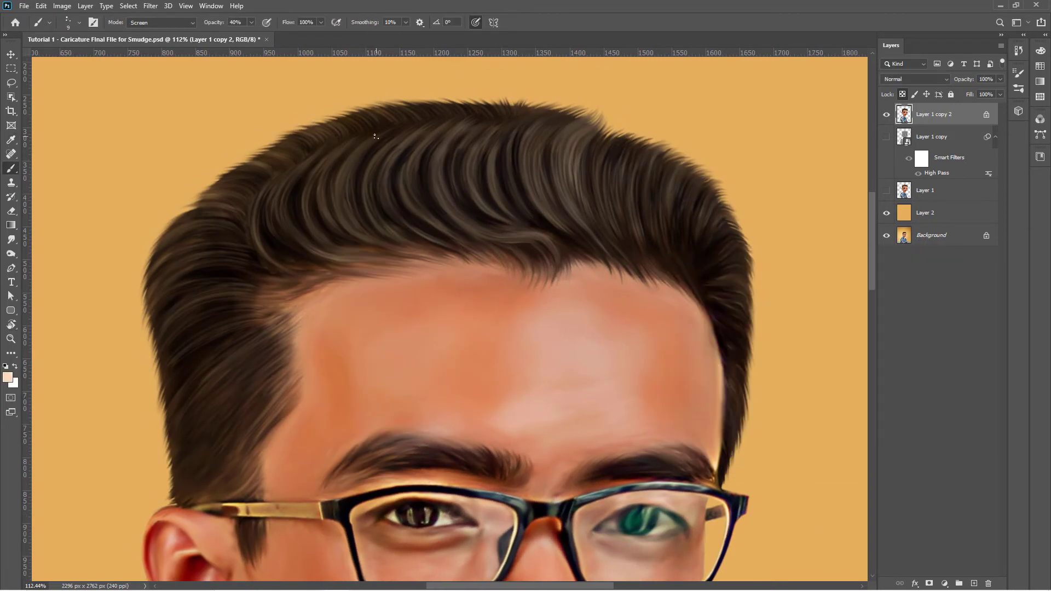
# Step: Paint light highlight strands over the left and central hair curls
pyautogui.moveTo(351, 232); pyautogui.dragTo(383, 145)
pyautogui.moveTo(397, 227); pyautogui.dragTo(408, 147)
pyautogui.moveTo(310, 238); pyautogui.dragTo(317, 159)
pyautogui.moveTo(447, 216); pyautogui.dragTo(454, 137)
pyautogui.moveTo(299, 249); pyautogui.dragTo(306, 164)
pyautogui.moveTo(263, 265); pyautogui.dragTo(282, 192)
pyautogui.moveTo(476, 213); pyautogui.dragTo(487, 141)
# Step: Paint light highlight strands over the centre-right and right-side hair curls
pyautogui.moveTo(514, 211); pyautogui.dragTo(534, 126)
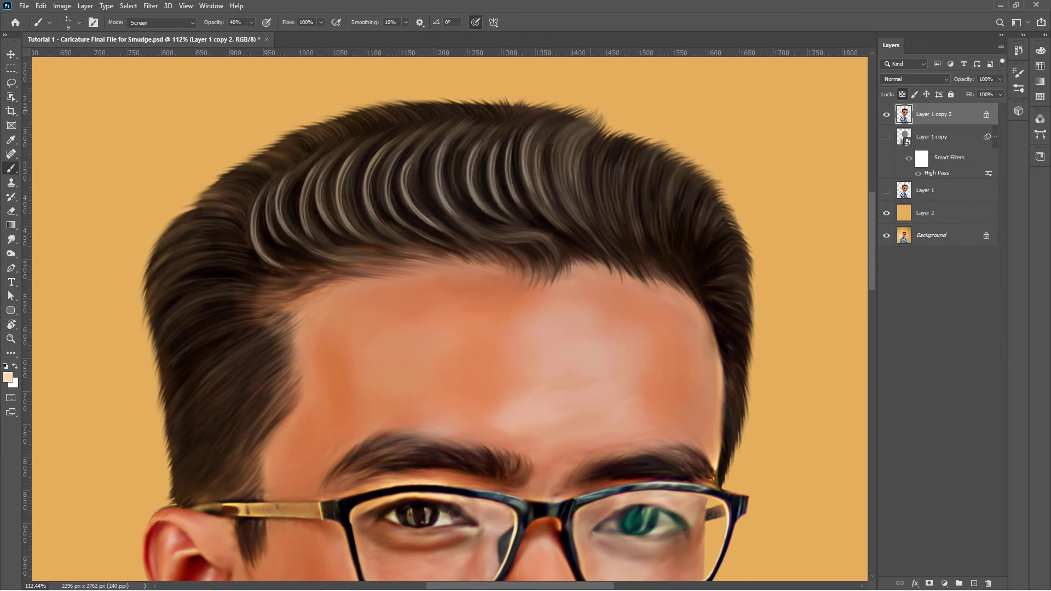
pyautogui.moveTo(594, 216); pyautogui.dragTo(603, 139)
pyautogui.moveTo(624, 238); pyautogui.dragTo(634, 148)
pyautogui.moveTo(644, 224); pyautogui.dragTo(655, 157)
pyautogui.moveTo(684, 249); pyautogui.dragTo(697, 182)
pyautogui.moveTo(697, 260); pyautogui.dragTo(710, 197)
pyautogui.moveTo(714, 246); pyautogui.dragTo(709, 222)
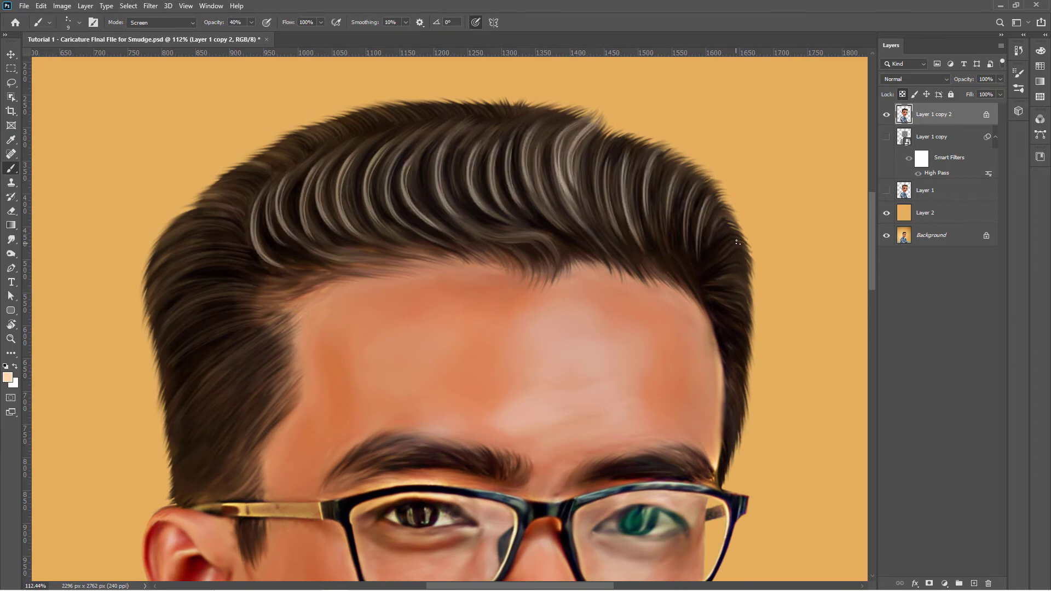
# Step: Bring the side of the head into view and paint a highlight on the side hair
pyautogui.moveTo(324, 177)
pyautogui.mouseDown()
pyautogui.moveTo(617, 207)
pyautogui.moveTo(336, 335)
pyautogui.moveTo(381, 242)
pyautogui.moveTo(543, 493)
pyautogui.mouseUp()
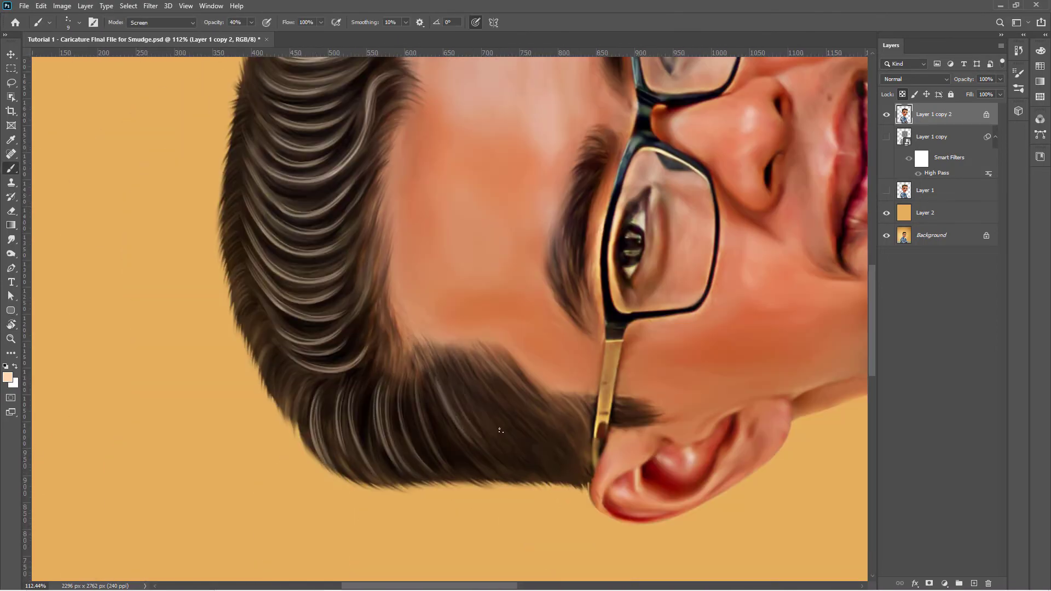
pyautogui.moveTo(499, 430)
pyautogui.mouseDown()
pyautogui.moveTo(520, 372)
pyautogui.moveTo(482, 328)
pyautogui.moveTo(487, 520)
pyautogui.moveTo(501, 345)
pyautogui.moveTo(632, 126)
pyautogui.mouseUp()
pyautogui.moveTo(418, 304); pyautogui.dragTo(383, 273)
pyautogui.rightClick(328, 312)
pyautogui.press('Escape')
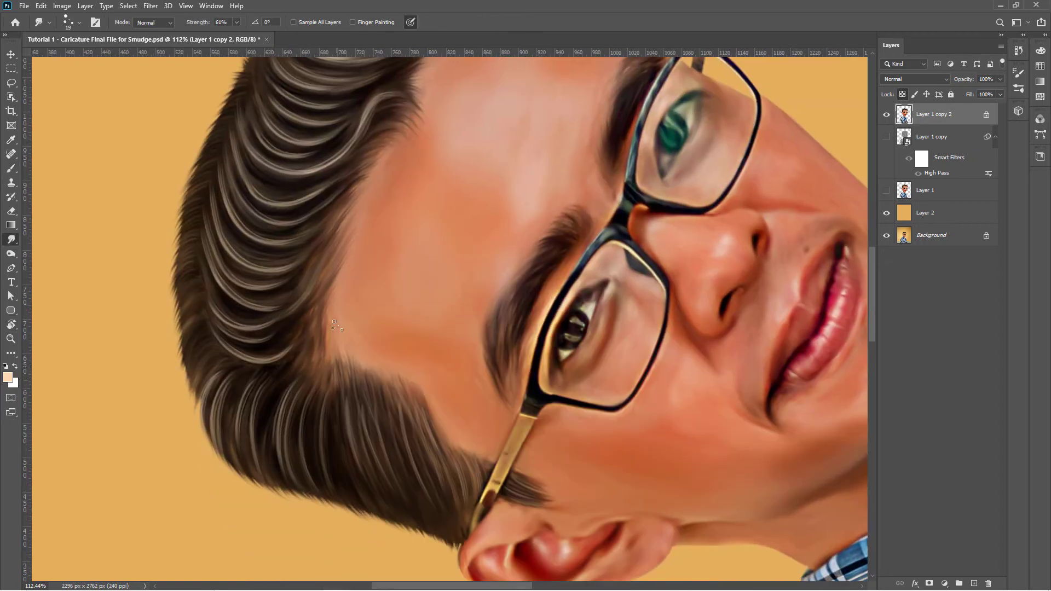
pyautogui.press('Escape')
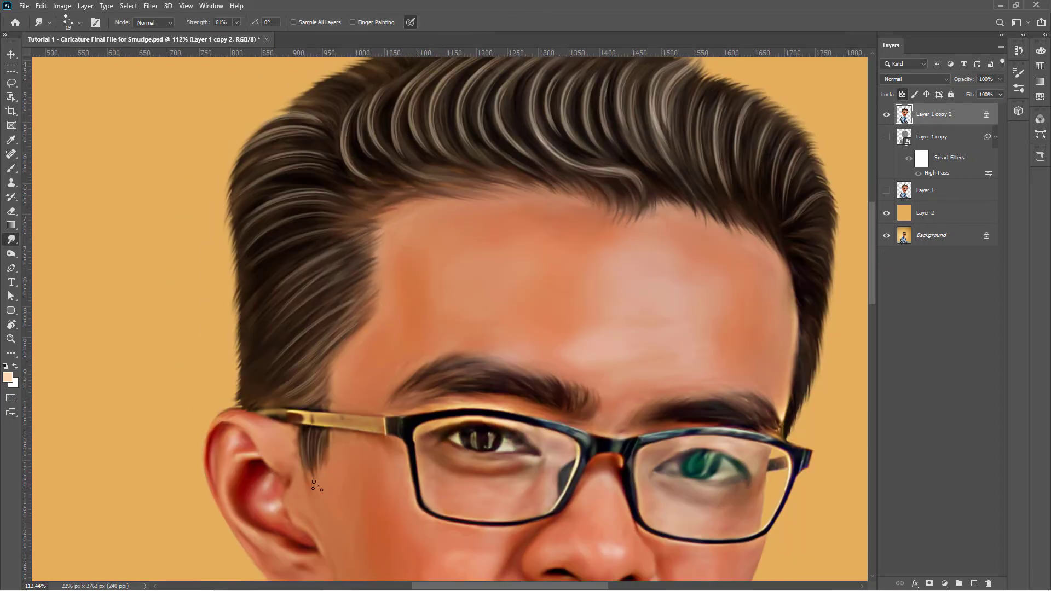
# Step: Paint a light stroke on the eyebrow and fit the whole portrait on screen
pyautogui.hotkey('ctrl', '0')
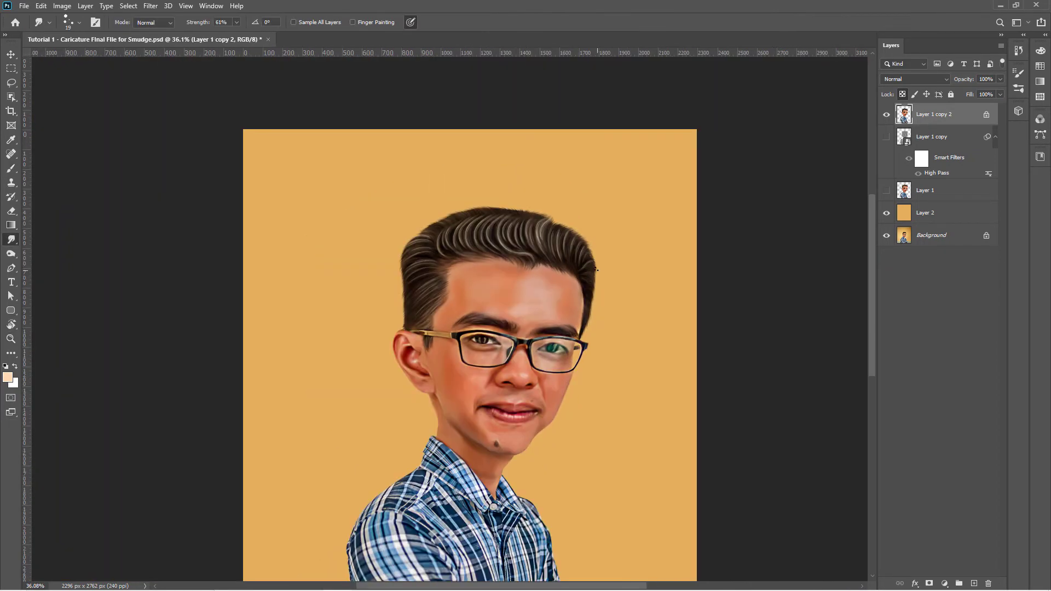
pyautogui.scroll(3, 480, 300)
pyautogui.press('b')
pyautogui.moveTo(480, 300); pyautogui.dragTo(509, 437)
pyautogui.press('Escape')
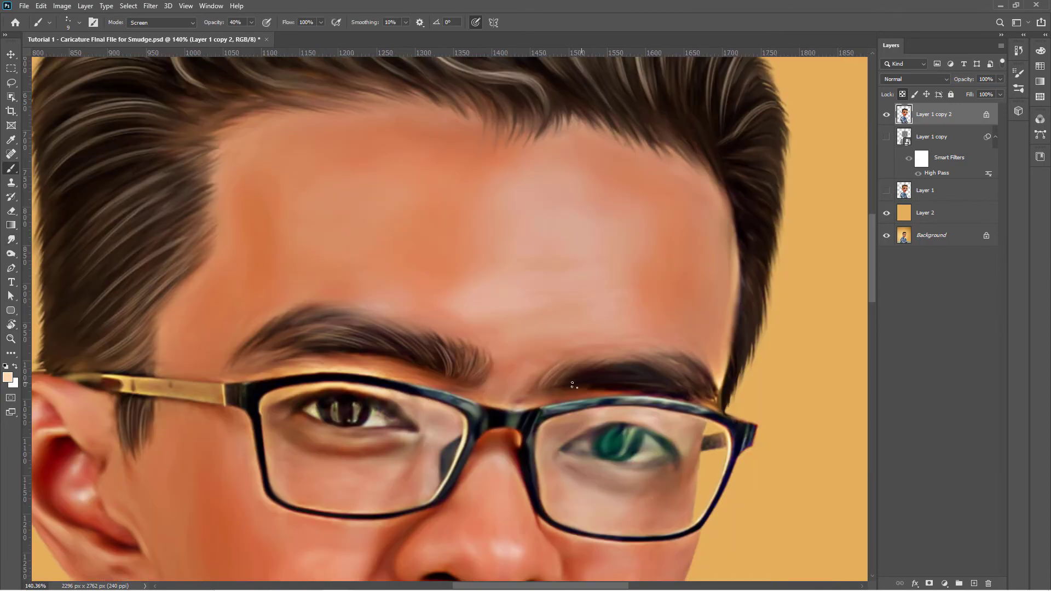
pyautogui.hotkey('ctrl', '0')
pyautogui.scroll(5, 494, 271)
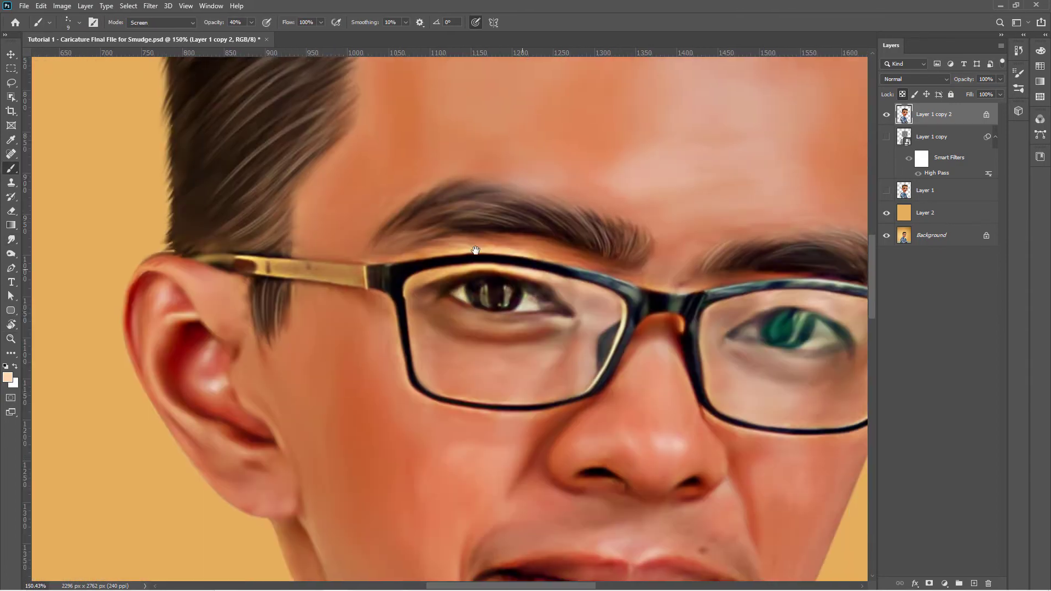
# Step: Zoom in on the eyes, smudge around them and darken the right eye's pupil
pyautogui.press('z')
pyautogui.scroll(2, 494, 270)
pyautogui.scroll(2, 509, 257)
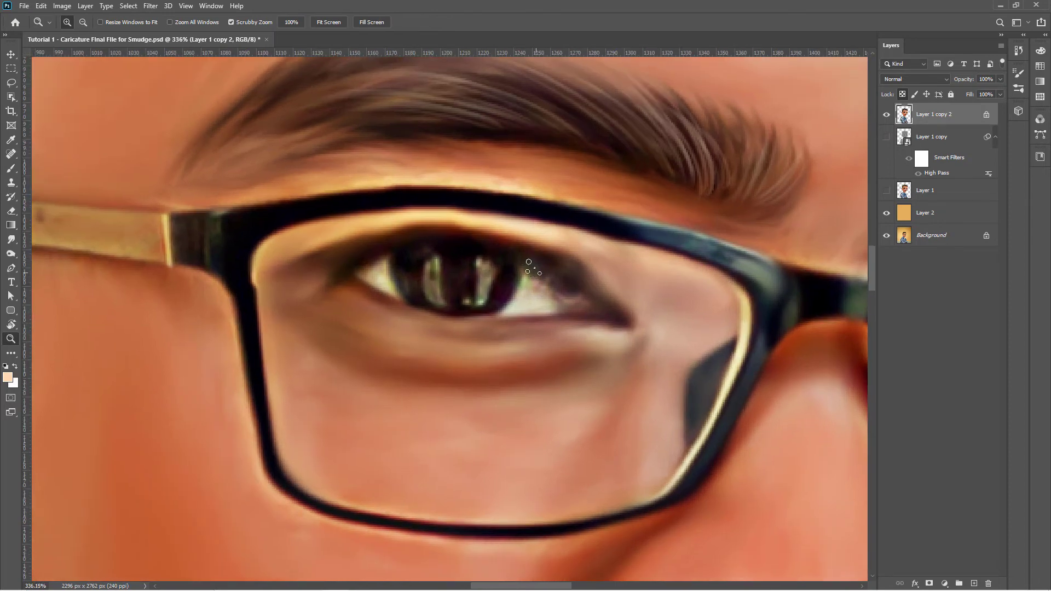
pyautogui.press('r')
pyautogui.rightClick(535, 280)
pyautogui.press('Escape')
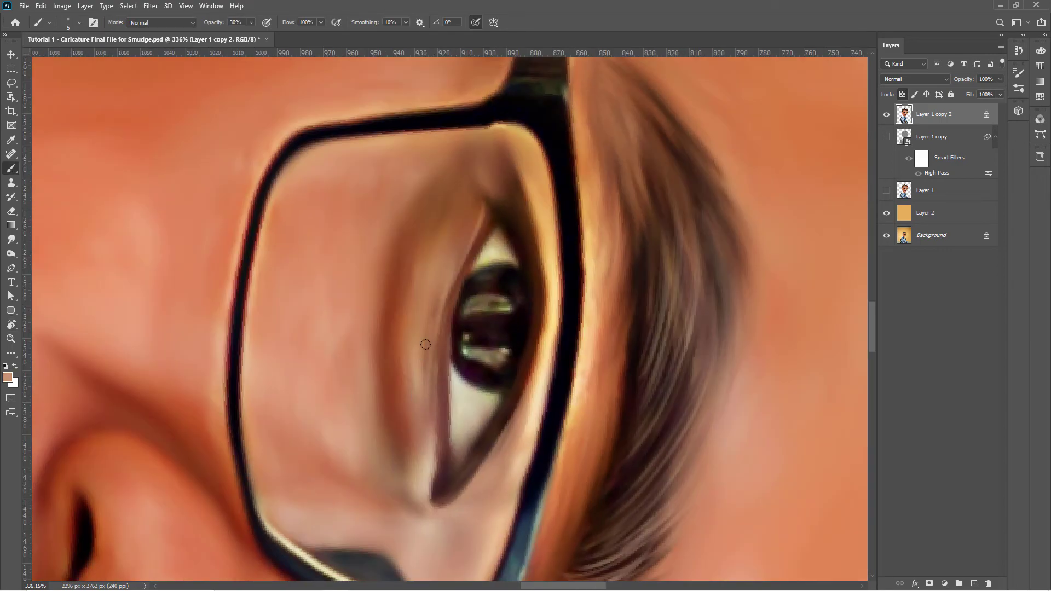
pyautogui.press('r')
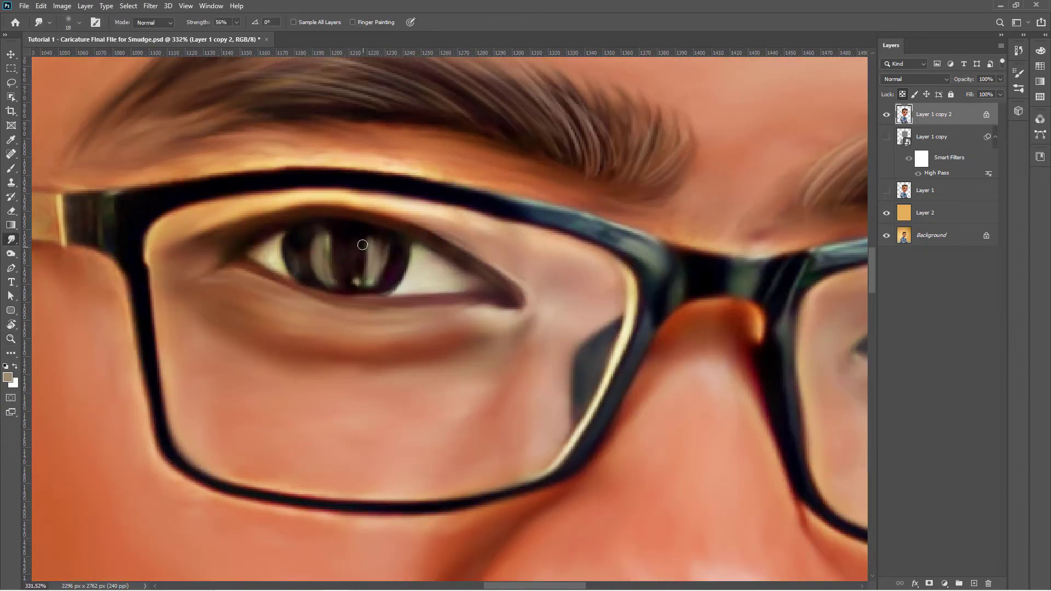
pyautogui.moveTo(514, 268)
pyautogui.mouseDown()
pyautogui.moveTo(489, 355)
pyautogui.moveTo(453, 263)
pyautogui.mouseUp()
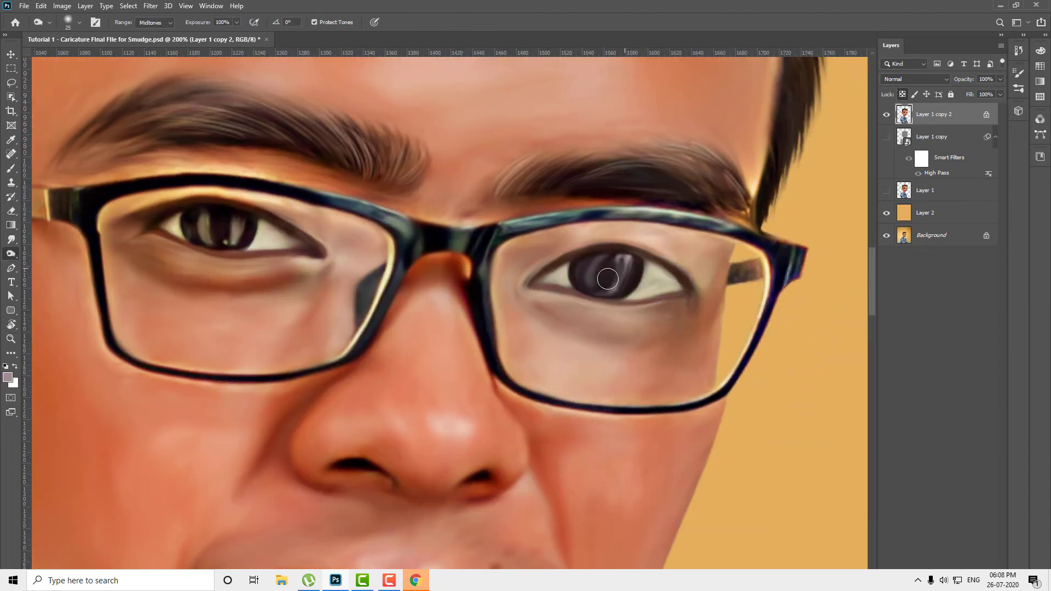
pyautogui.moveTo(607, 279); pyautogui.dragTo(624, 271)
pyautogui.press('b')
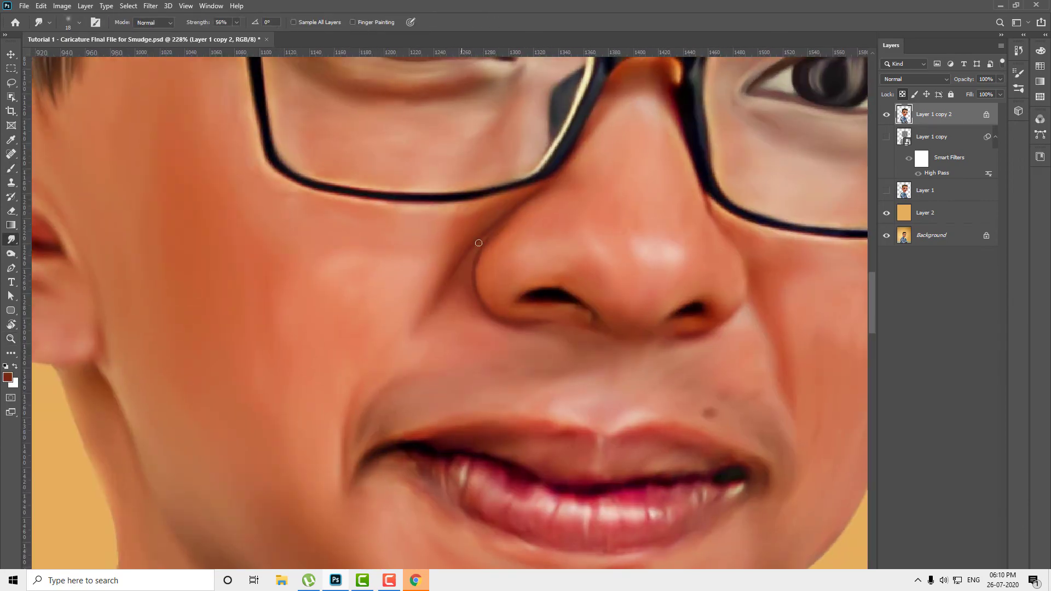
# Step: Alternate Brush and Smudge over the nose, then resize the brush for the lips
pyautogui.press('b')
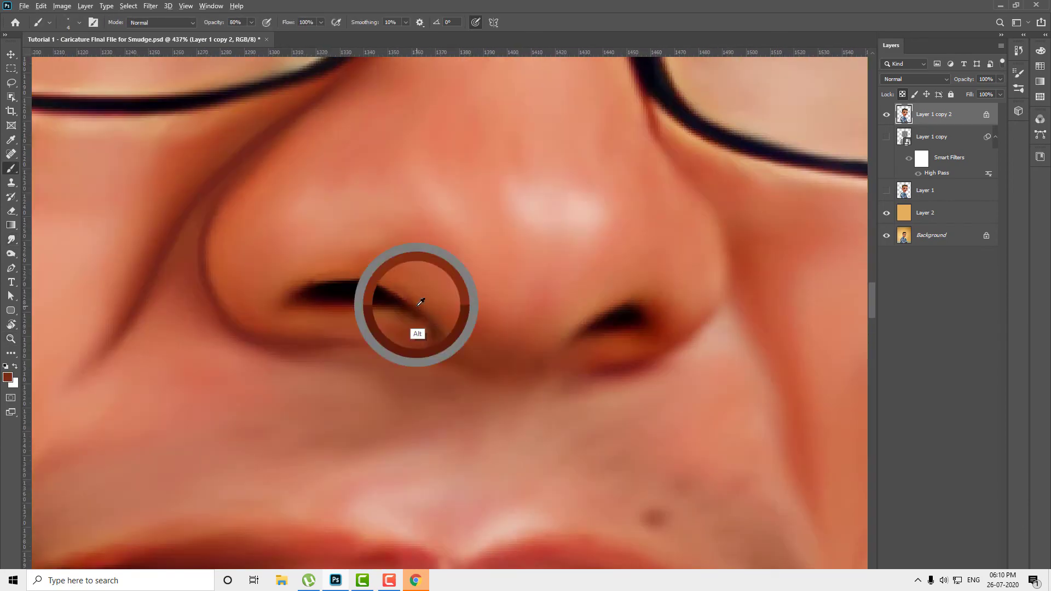
pyautogui.press('r')
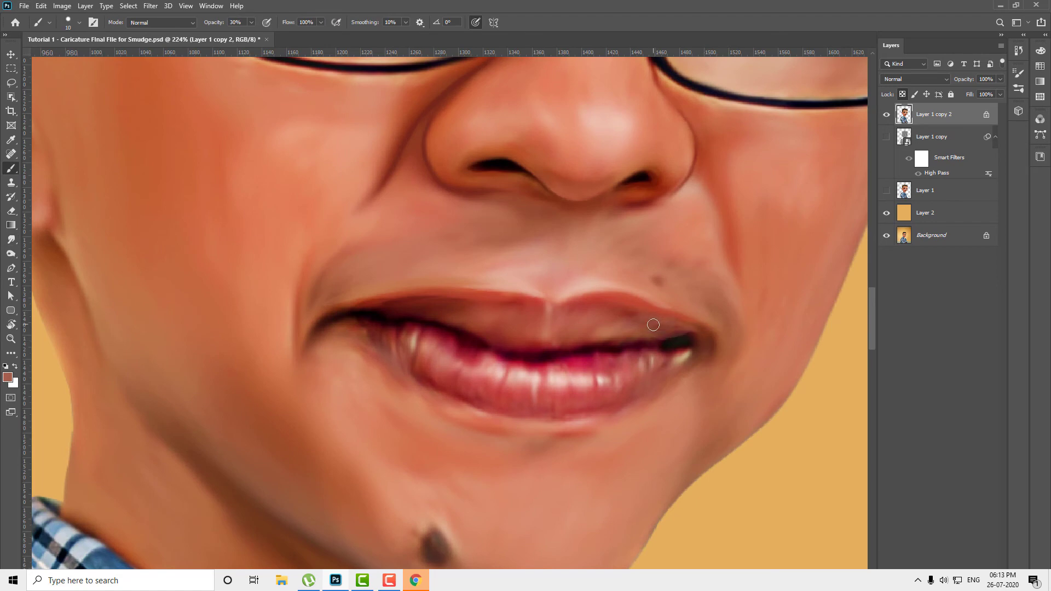
pyautogui.keyDown('alt'); pyautogui.rightClick(529, 346); pyautogui.keyUp('alt')
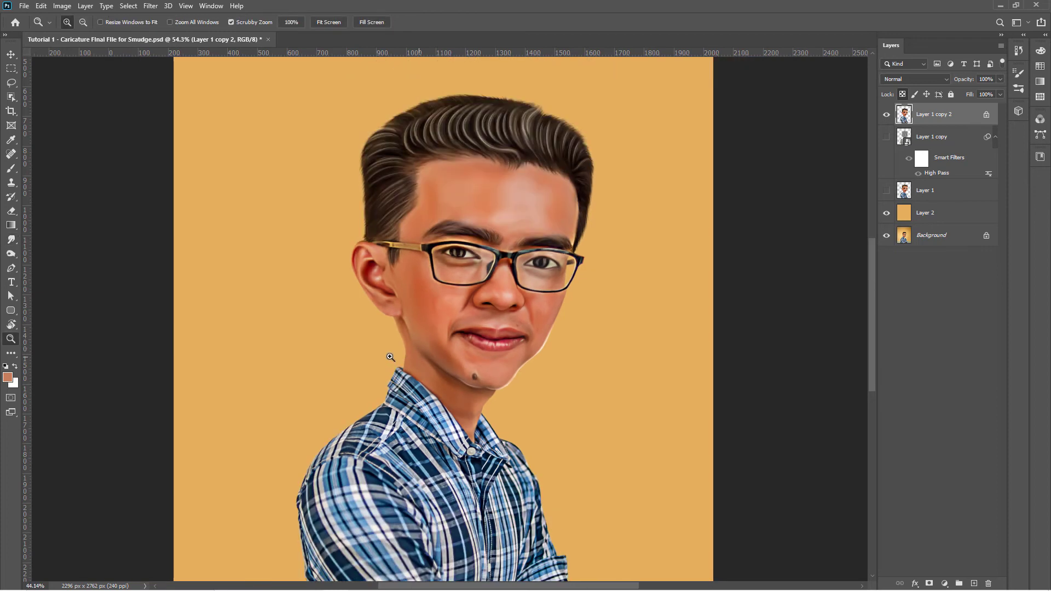
# Step: Trace a curved pen path closely along the collar edge beneath the neck
pyautogui.press('z')
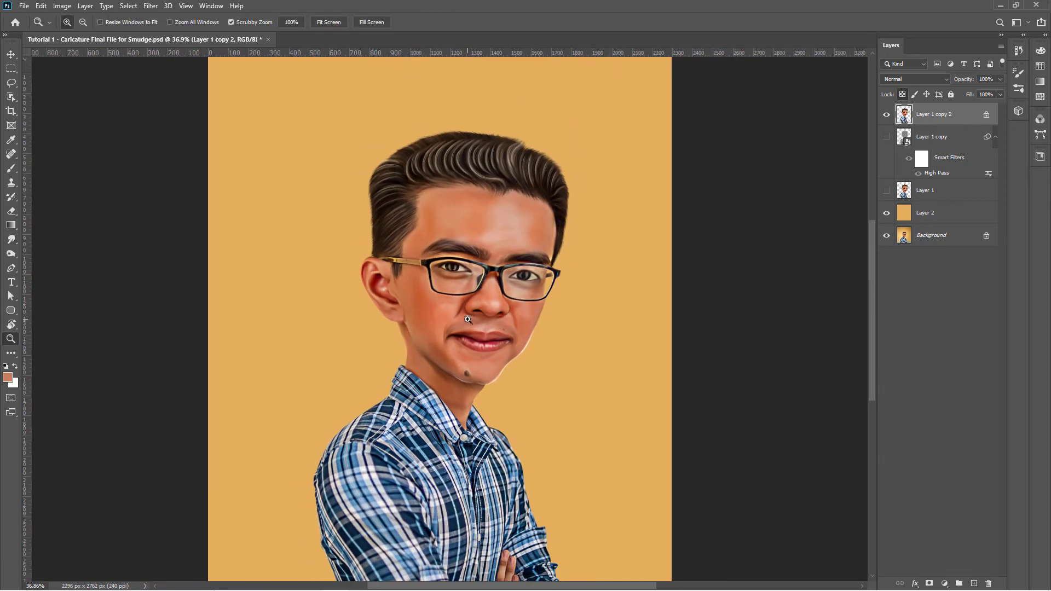
pyautogui.press('v')
pyautogui.scroll(-2, 482, 377)
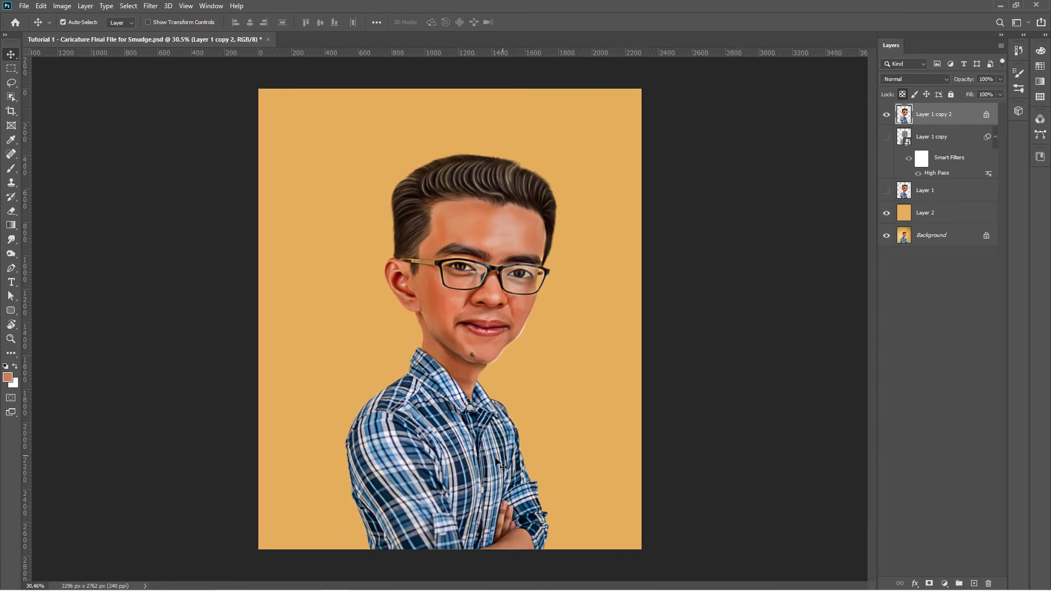
pyautogui.press('p')
pyautogui.scroll(3, 440, 361)
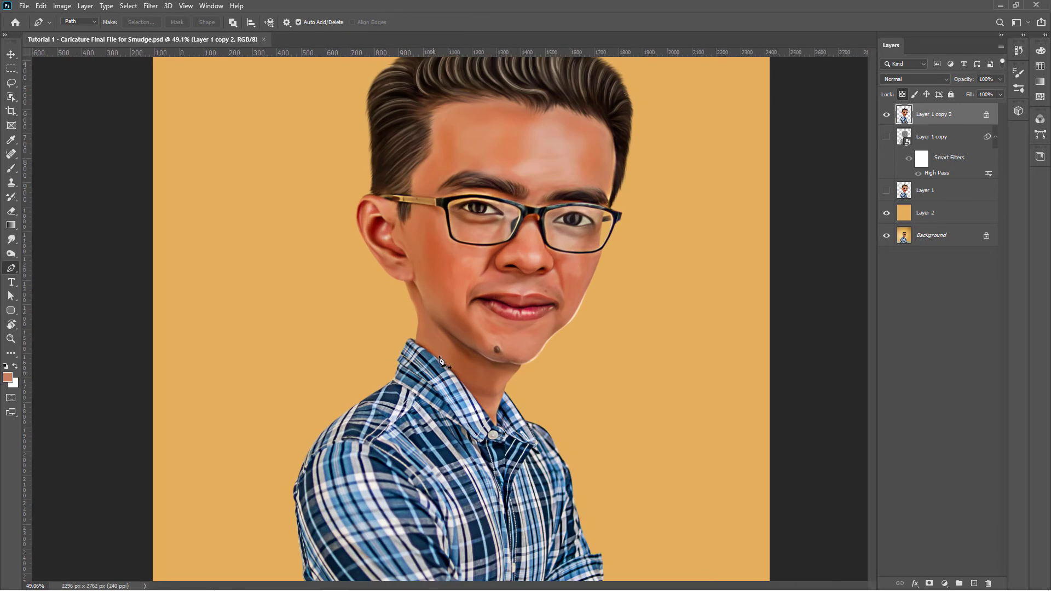
pyautogui.scroll(5, 441, 361)
pyautogui.scroll(2, 417, 312)
pyautogui.click(416, 307)
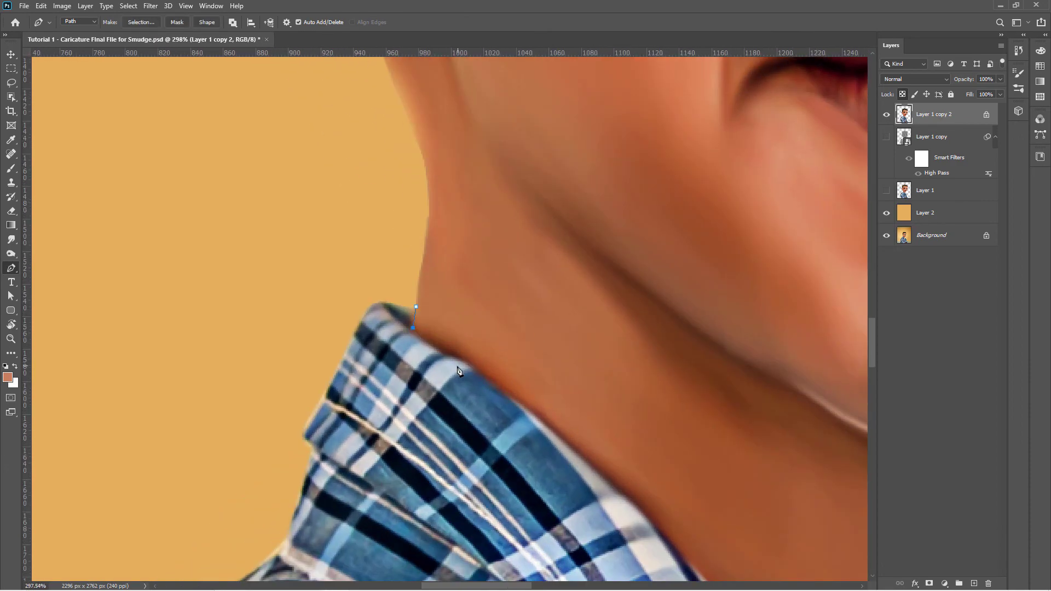
pyautogui.click(560, 438)
pyautogui.click(596, 471)
pyautogui.moveTo(655, 516); pyautogui.dragTo(561, 391)
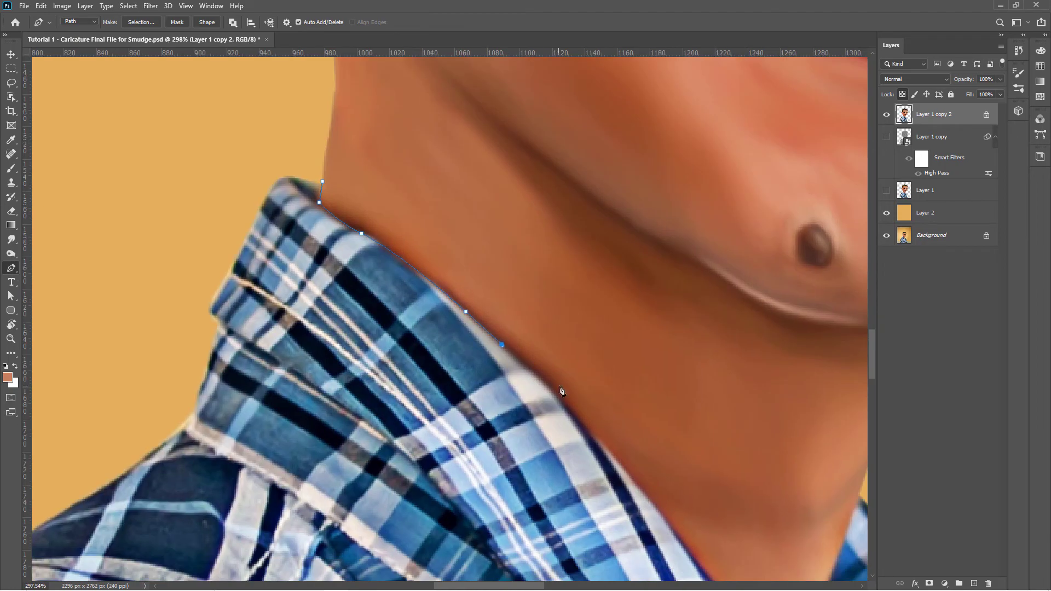
pyautogui.moveTo(621, 475); pyautogui.dragTo(568, 311)
pyautogui.click(608, 342)
pyautogui.click(663, 417)
pyautogui.moveTo(702, 461); pyautogui.dragTo(646, 391)
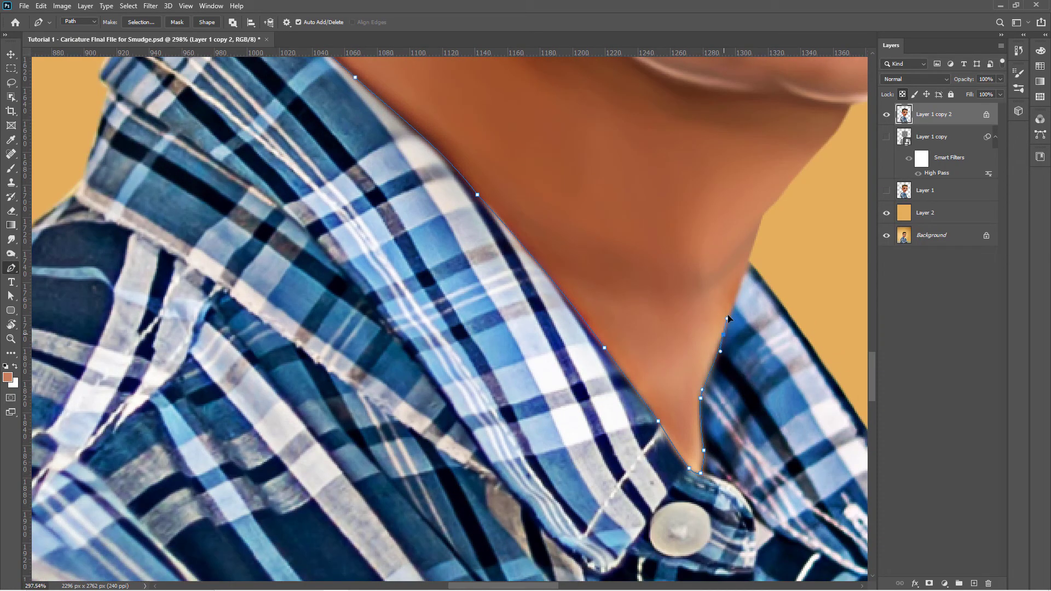
# Step: Extend the path around the torso, close it, and load it as a selection
pyautogui.scroll(-6, 747, 274)
pyautogui.click(539, 390)
pyautogui.click(603, 529)
pyautogui.click(440, 562)
pyautogui.click(327, 461)
pyautogui.click(351, 400)
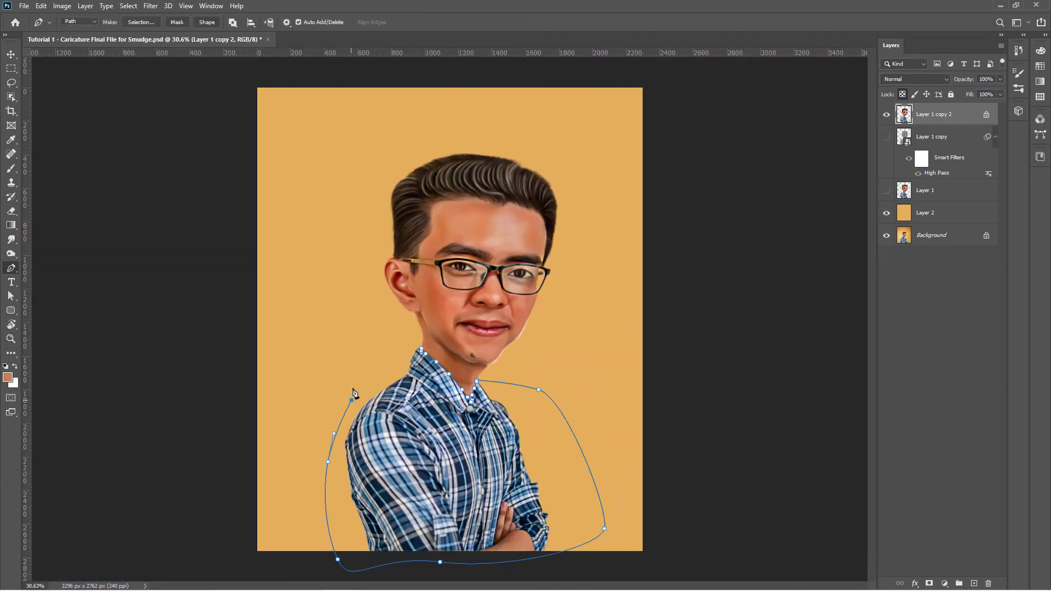
pyautogui.hotkey('ctrl', 'Return')
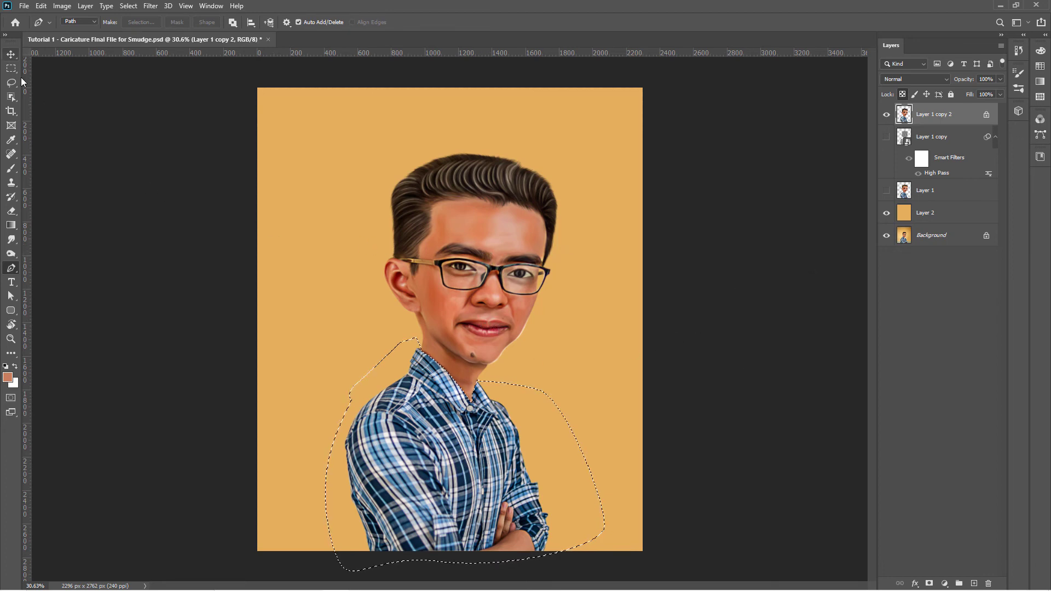
pyautogui.click(11, 53)
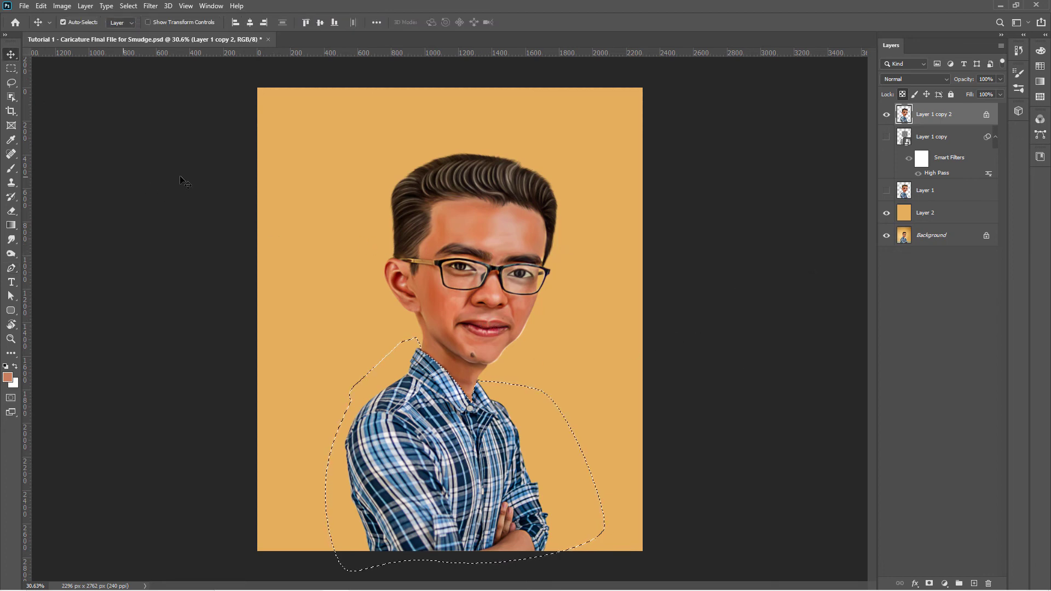
# Step: Apply a Curves adjustment to the shirt, darkening shadows and lifting highlights
pyautogui.click(61, 6)
pyautogui.moveTo(80, 34)
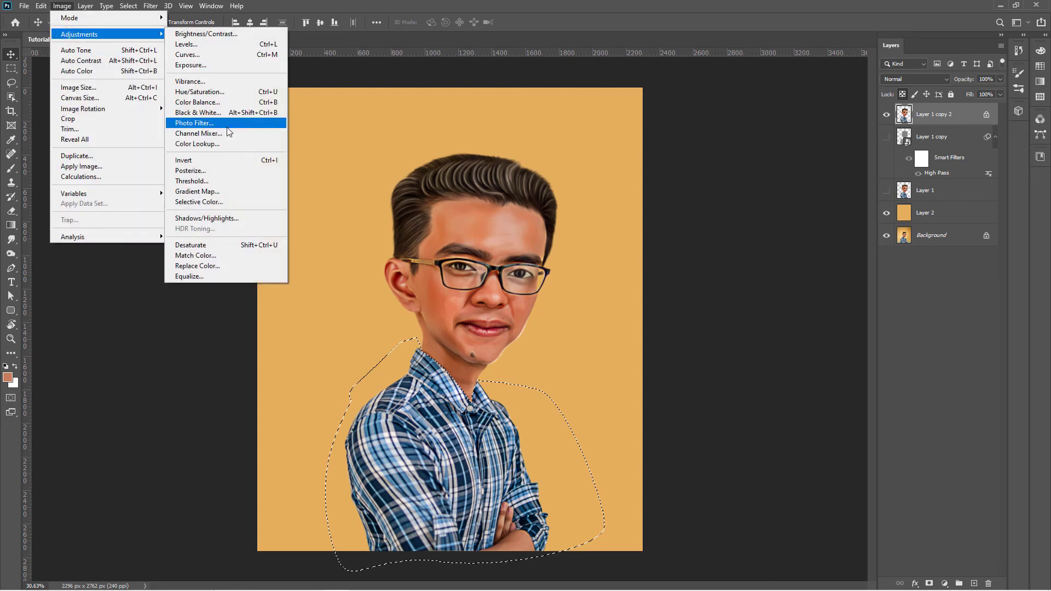
pyautogui.click(219, 55)
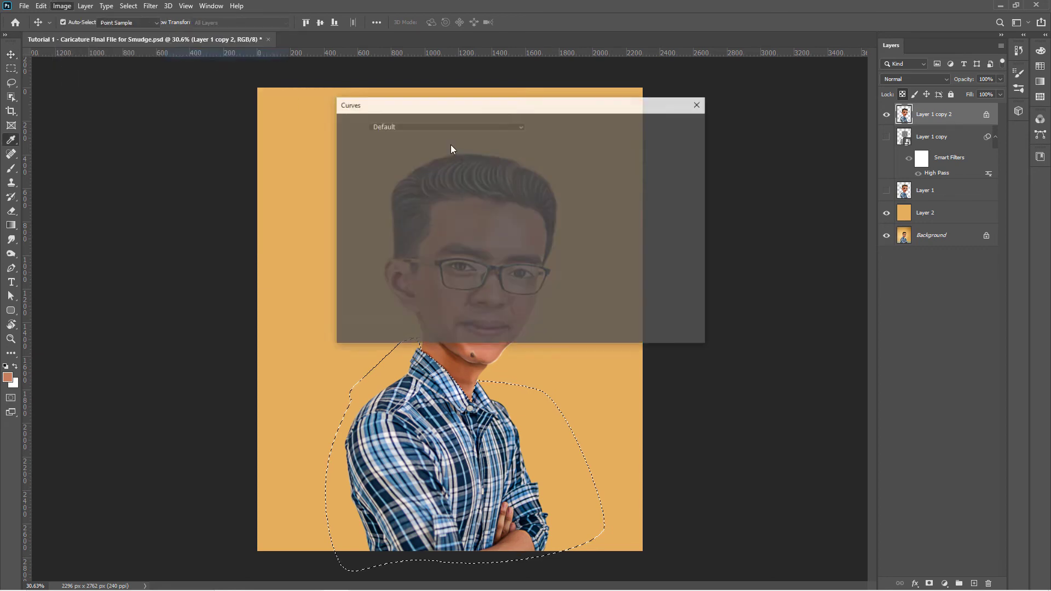
pyautogui.moveTo(517, 110); pyautogui.dragTo(778, 127)
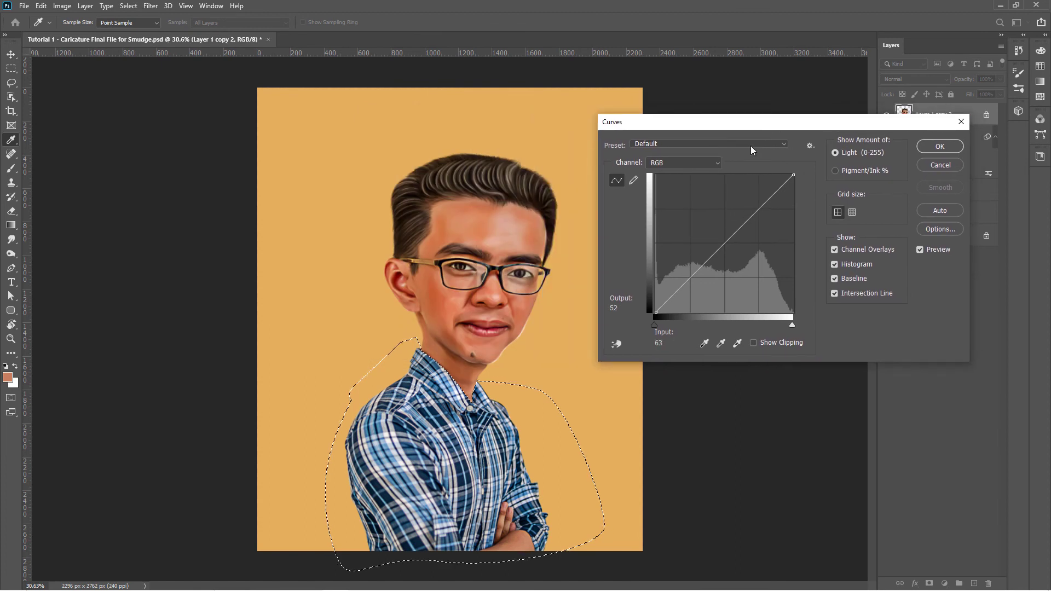
pyautogui.click(691, 284)
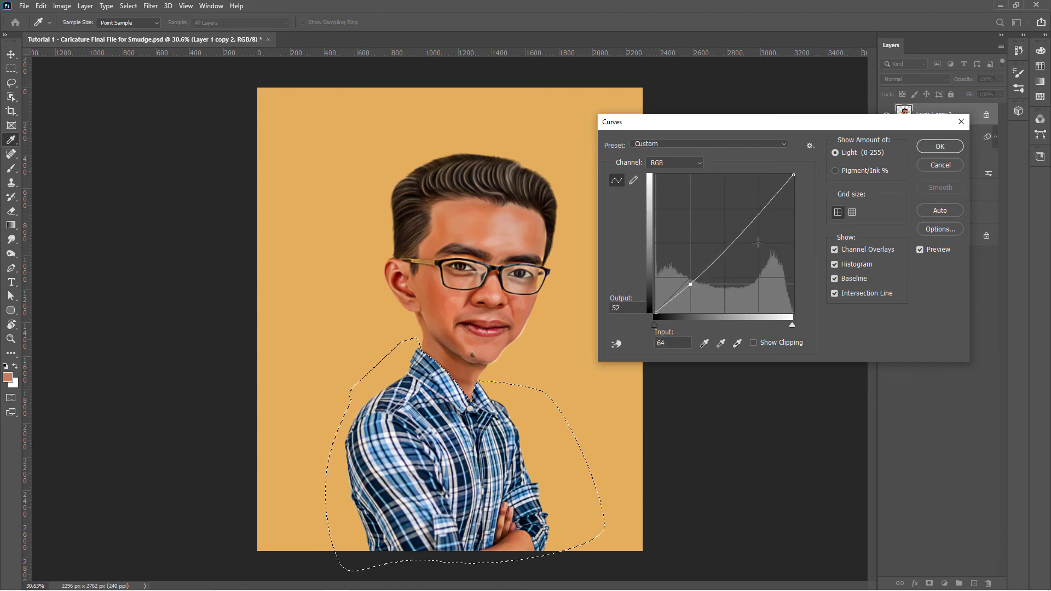
pyautogui.moveTo(758, 242); pyautogui.dragTo(755, 207)
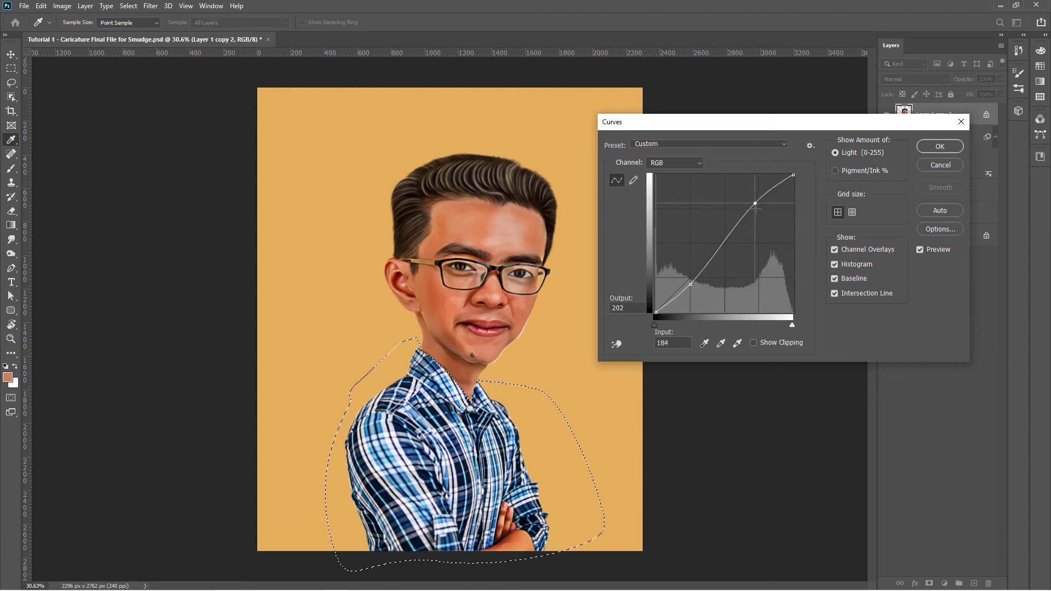
pyautogui.click(691, 284)
pyautogui.press('Return')
# Step: Deselect, smudge the shirt near the hand with an enlarged brush, and fit the image on screen
pyautogui.hotkey('ctrl', 'd')
pyautogui.press('v')
pyautogui.scroll(3, 591, 429)
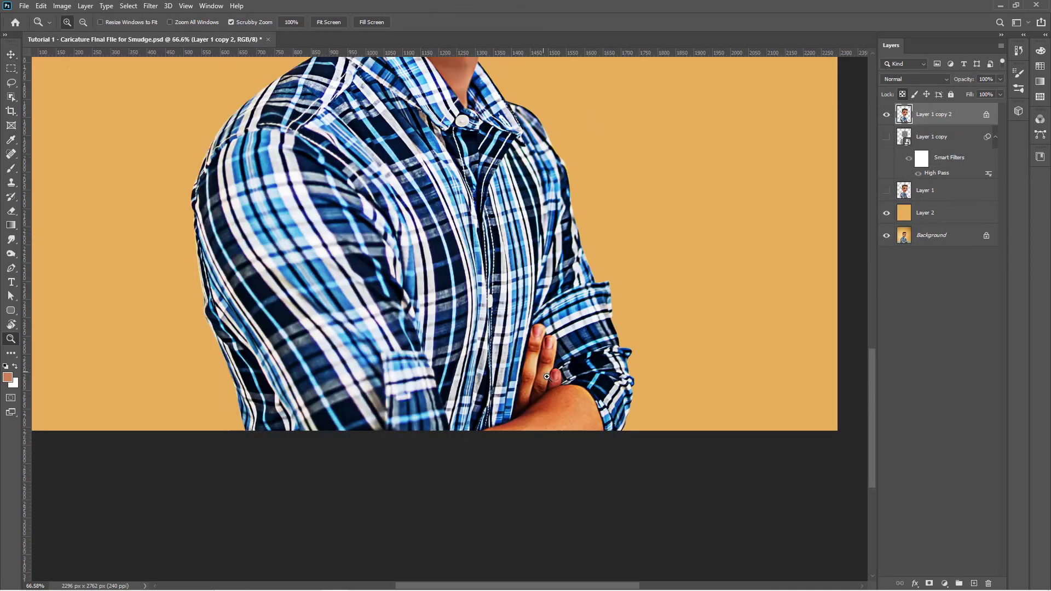
pyautogui.scroll(2, 591, 429)
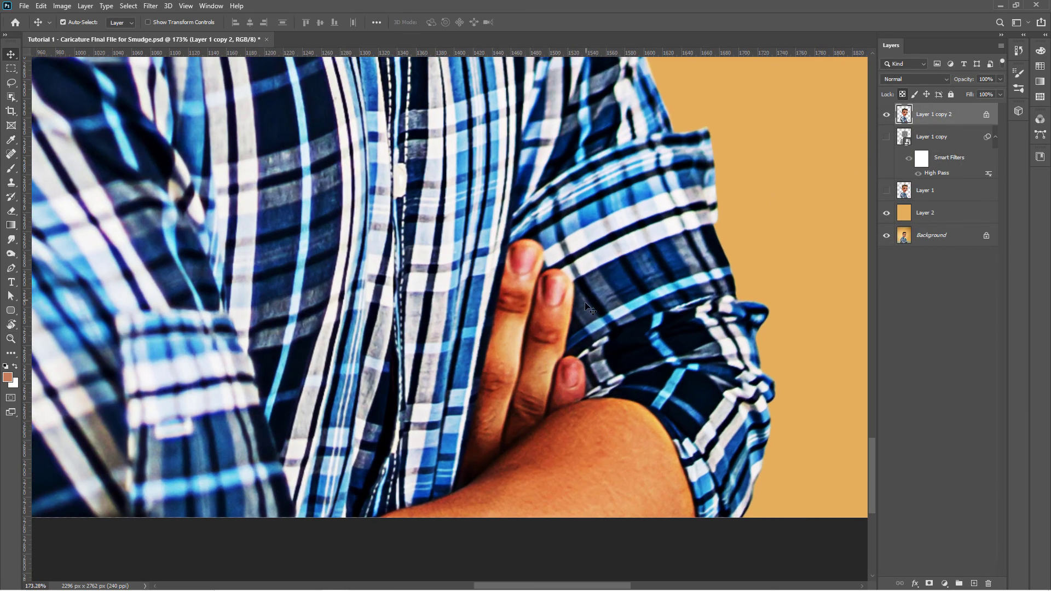
pyautogui.press('r')
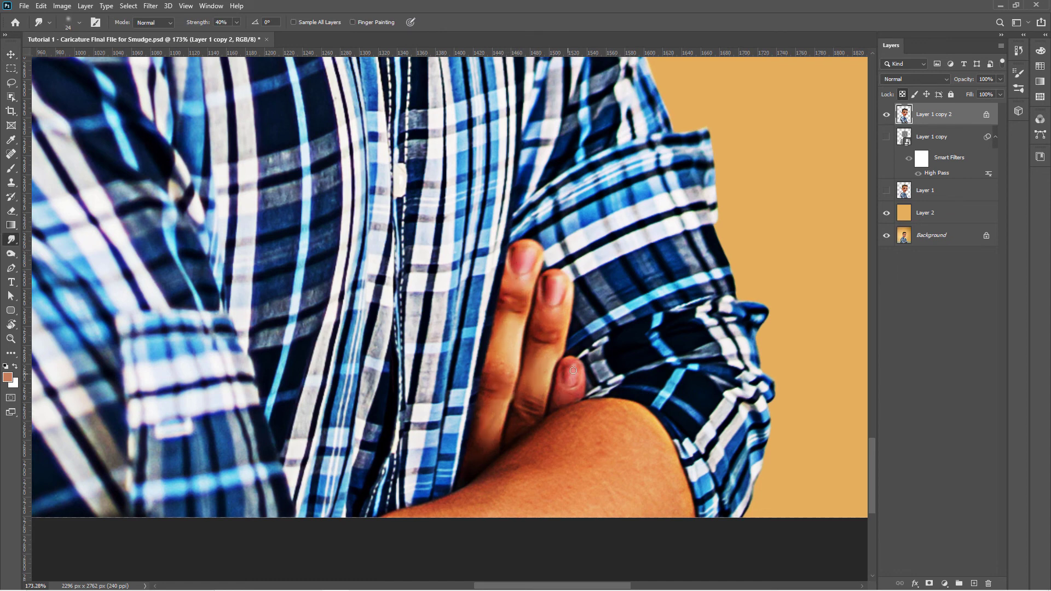
pyautogui.scroll(-3, 573, 371)
pyautogui.hscroll(-2, 575, 342)
pyautogui.press(']')
pyautogui.press(']')
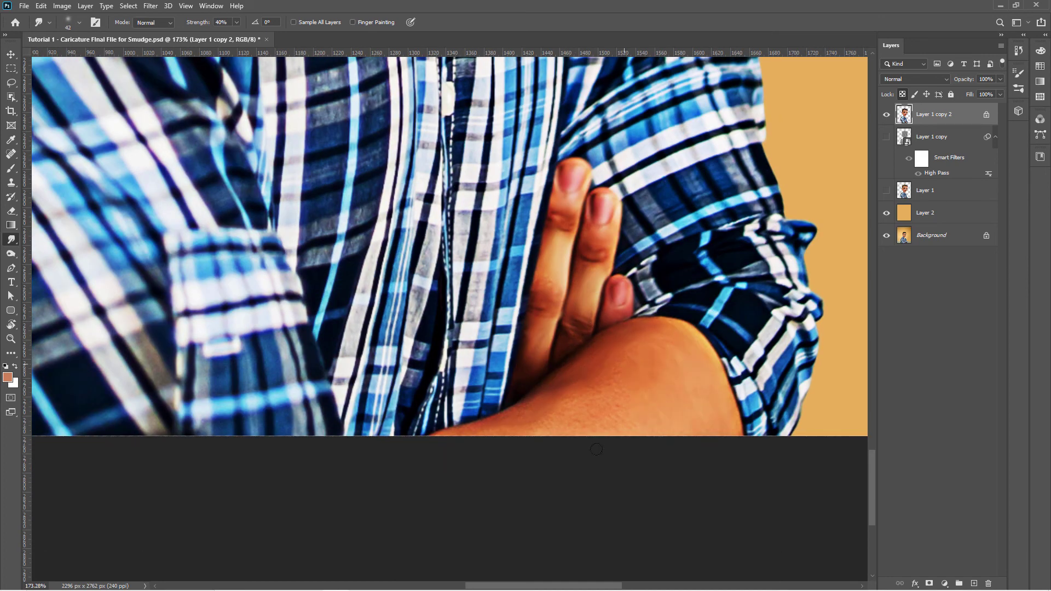
pyautogui.hotkey('ctrl', '0')
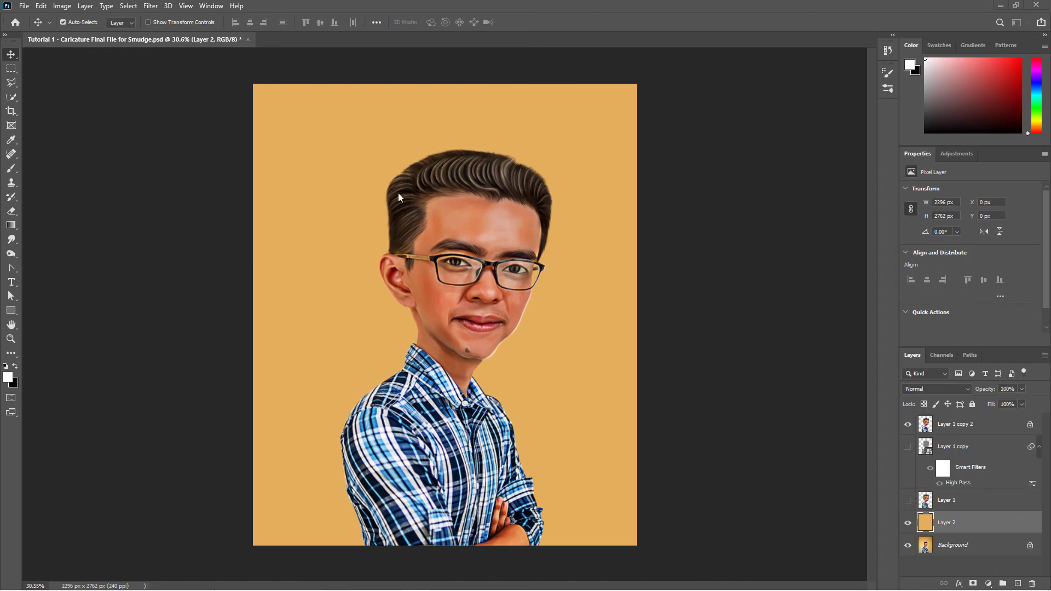
# Step: Bring the yellow splash layers from Caricature Background.psd in beneath the portrait
pyautogui.click(32, 8)
pyautogui.click(348, 64)
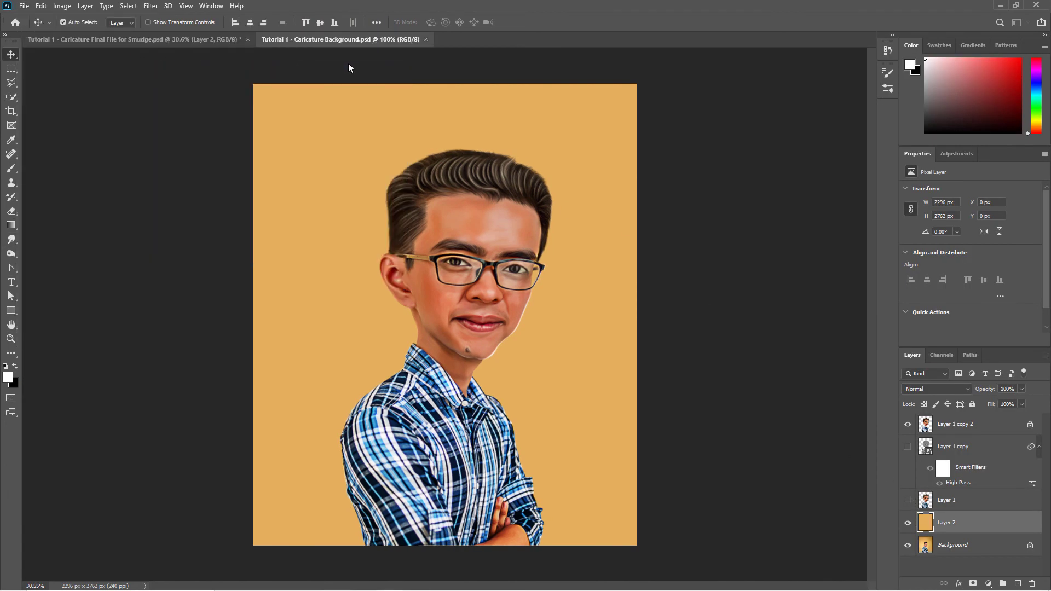
pyautogui.moveTo(416, 307); pyautogui.dragTo(577, 260)
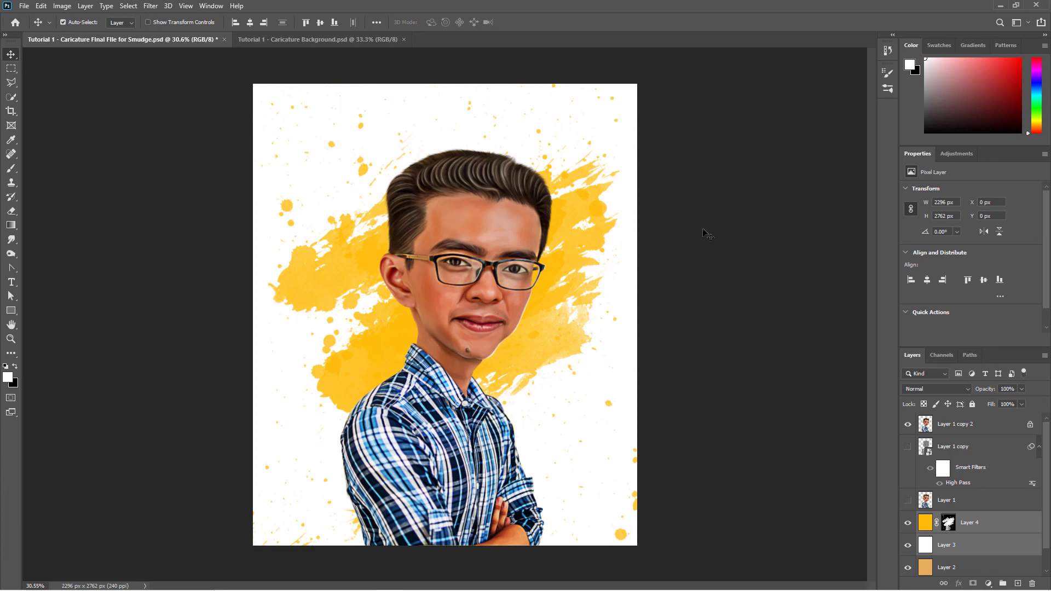
pyautogui.click(728, 235)
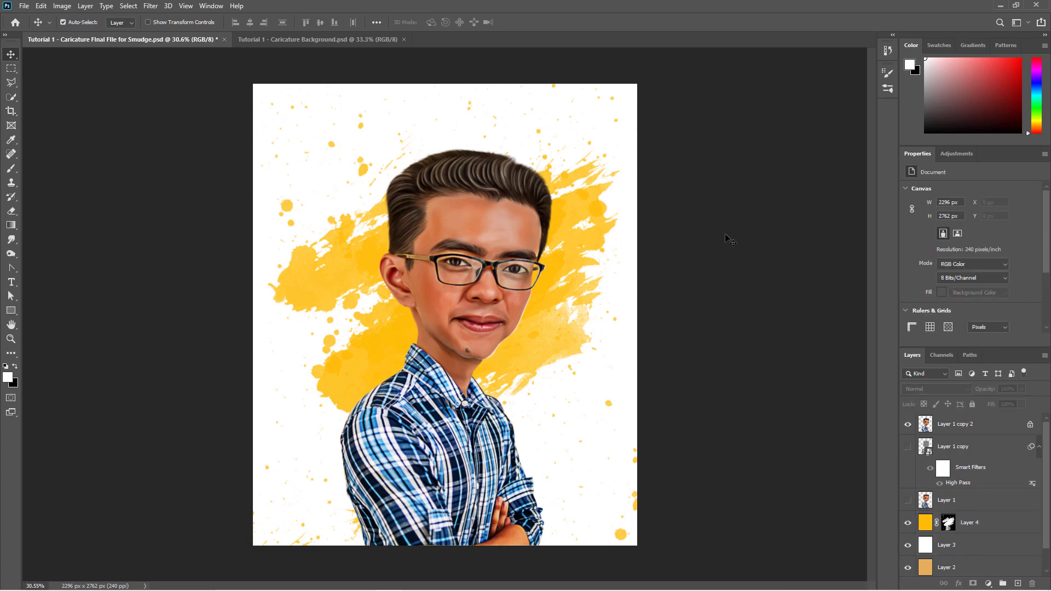
# Step: Switch to Full Screen Mode and zoom in on the finished caricature
pyautogui.press('f')
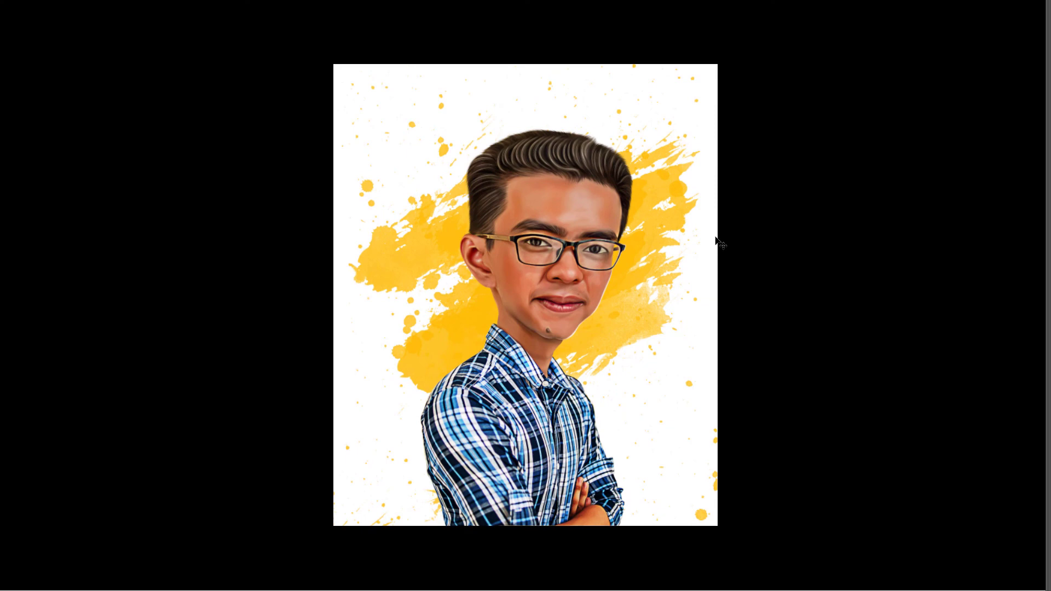
pyautogui.scroll(2, 717, 241)
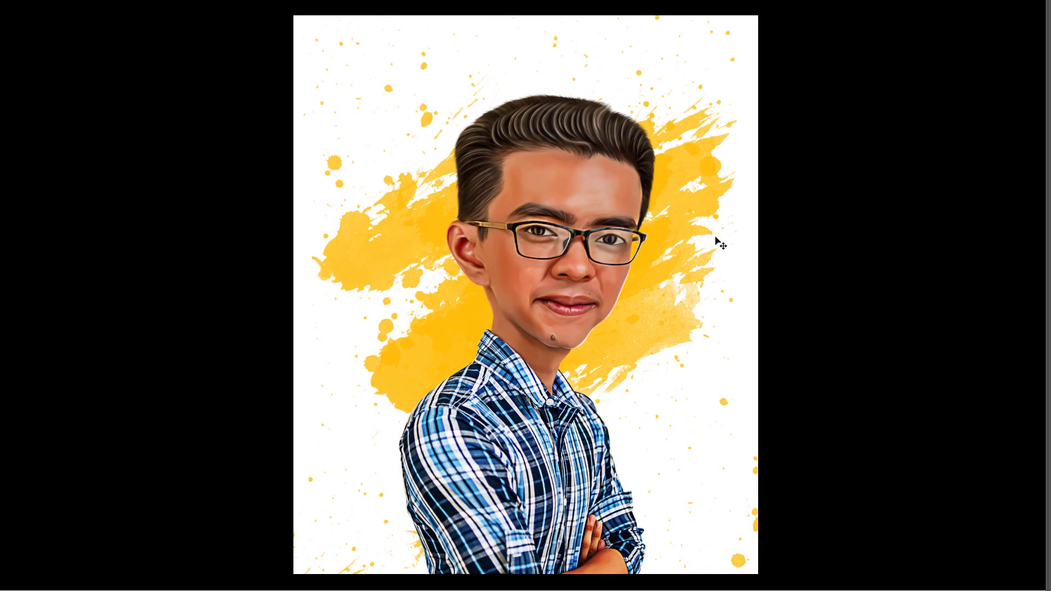